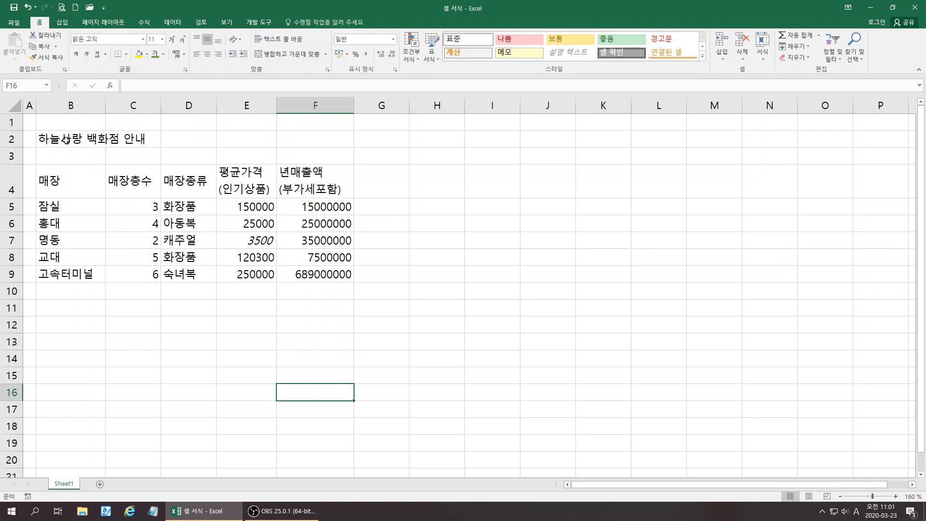
Step: Change the font of the title in cell B2 to HY동녘B
left_click(66, 140)
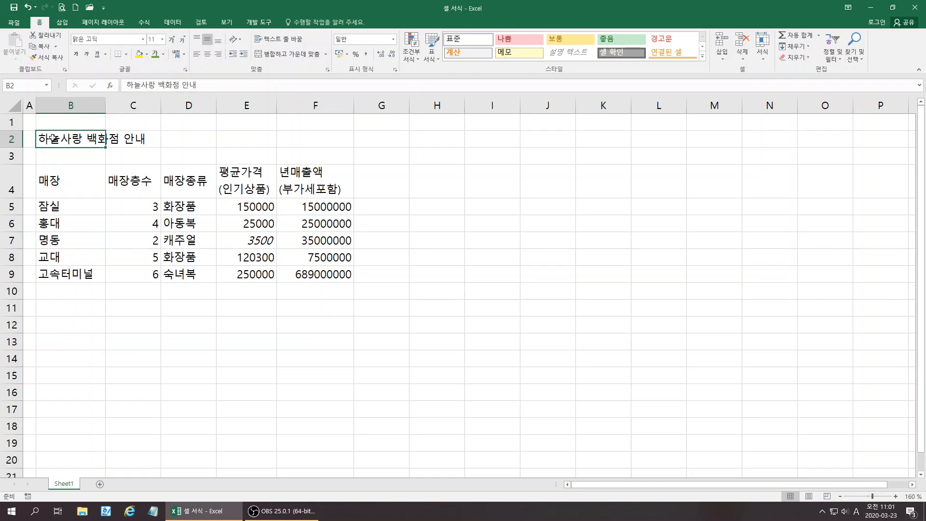
left_click_drag(53, 138, 131, 138)
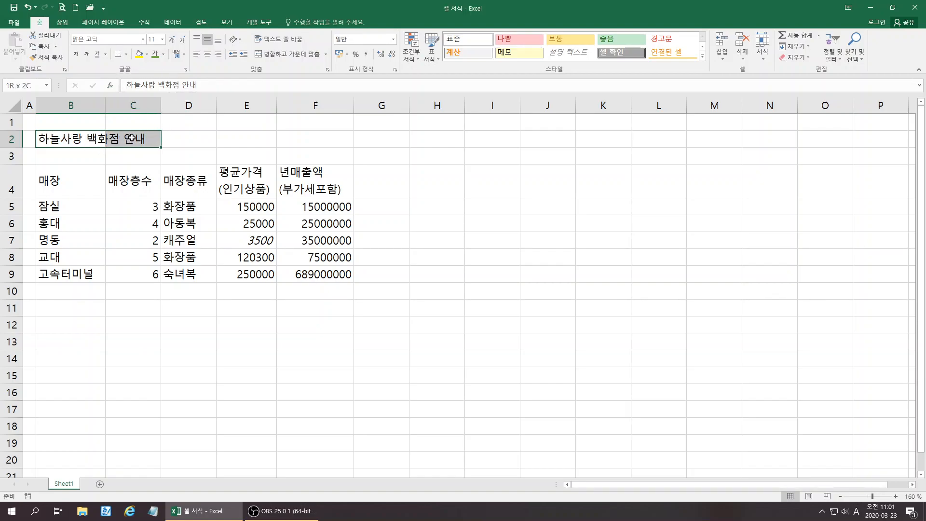
left_click(67, 140)
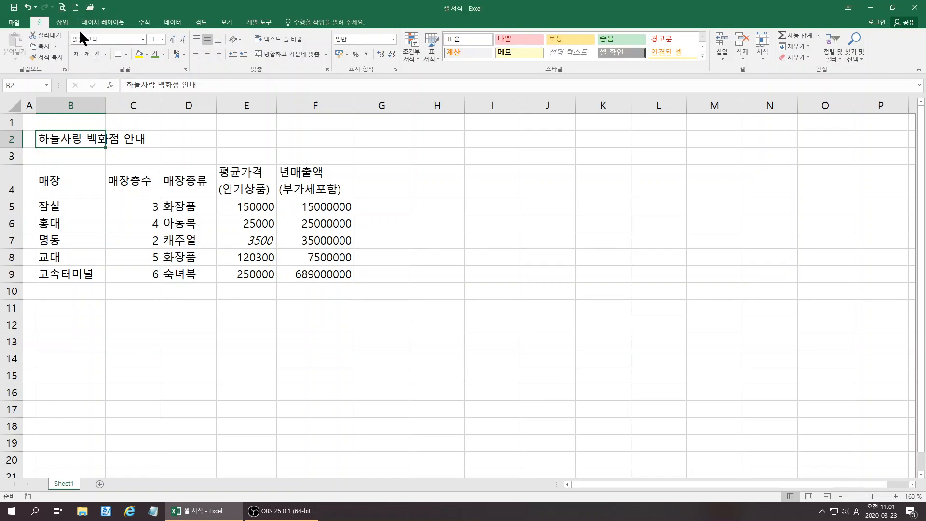
left_click(141, 39)
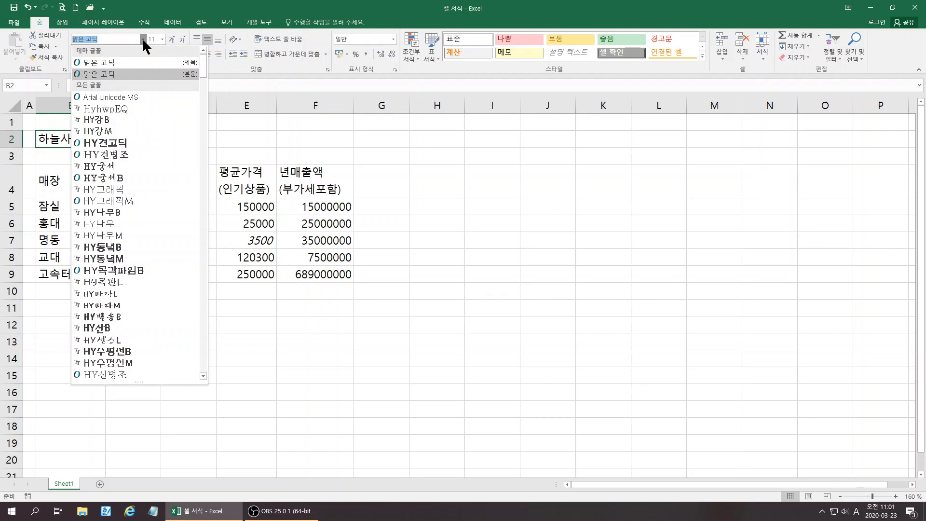
scroll(147, 193, "down", 3)
scroll(147, 202, "down", 13)
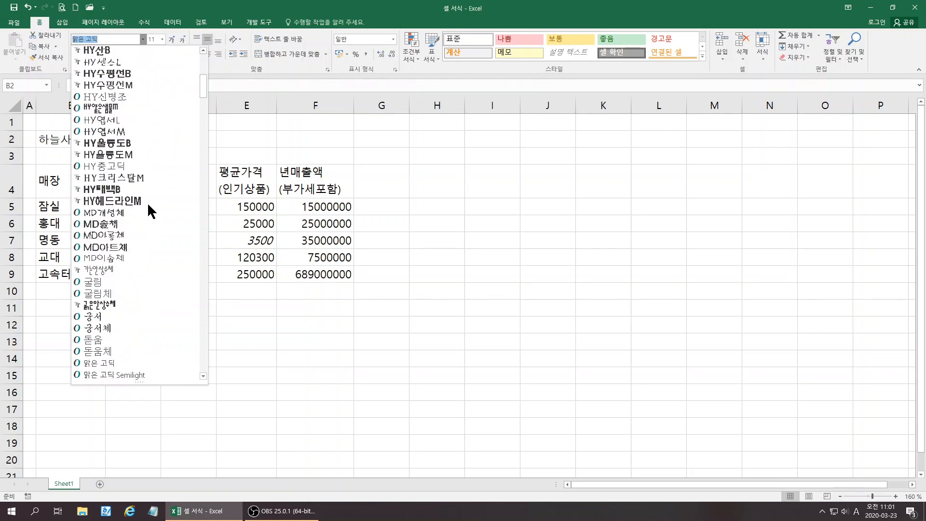
scroll(130, 263, "down", 9)
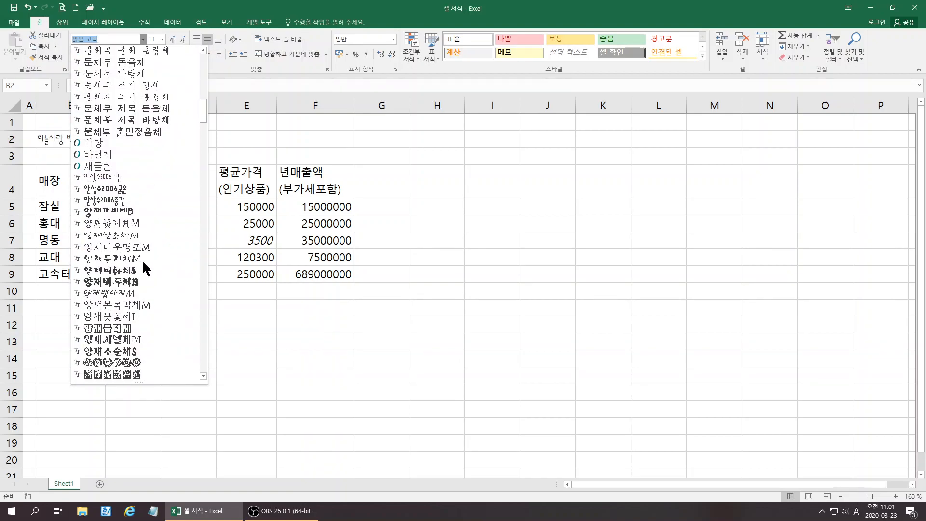
scroll(157, 267, "up", 14)
scroll(157, 267, "up", 12)
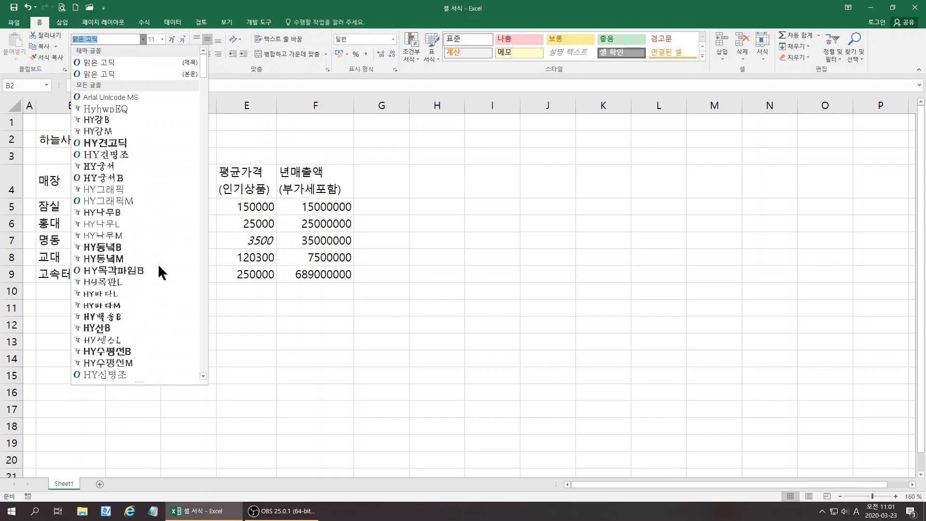
left_click(109, 242)
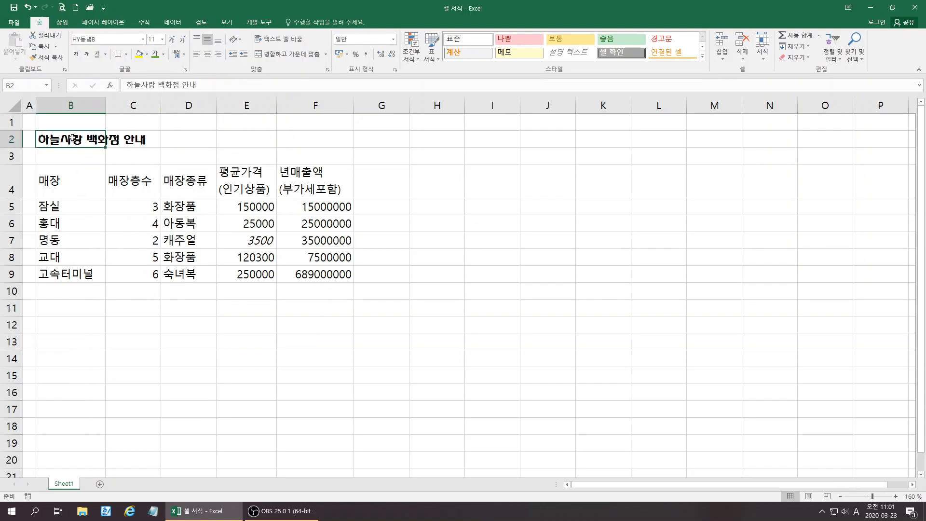
Step: Reapply the HY동녘B font to the title in B2 and set its font size to 18
left_click(142, 39)
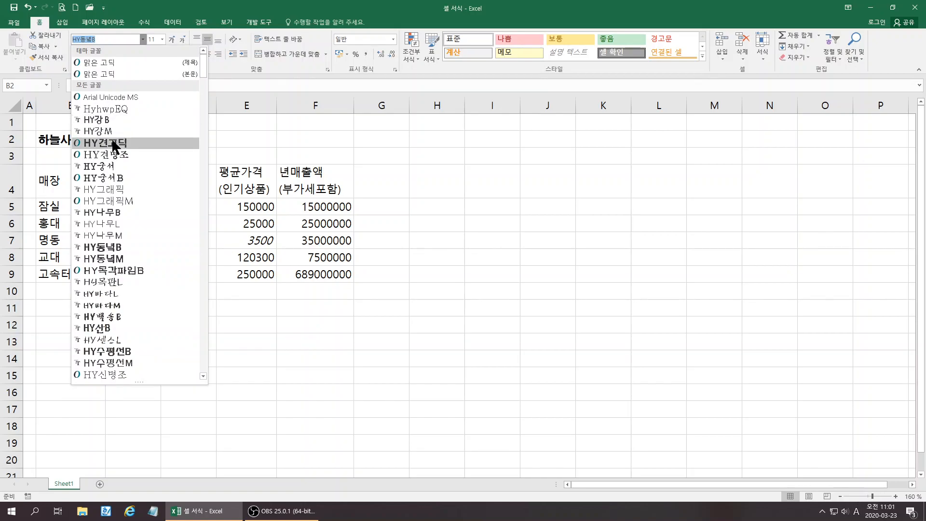
left_click(115, 245)
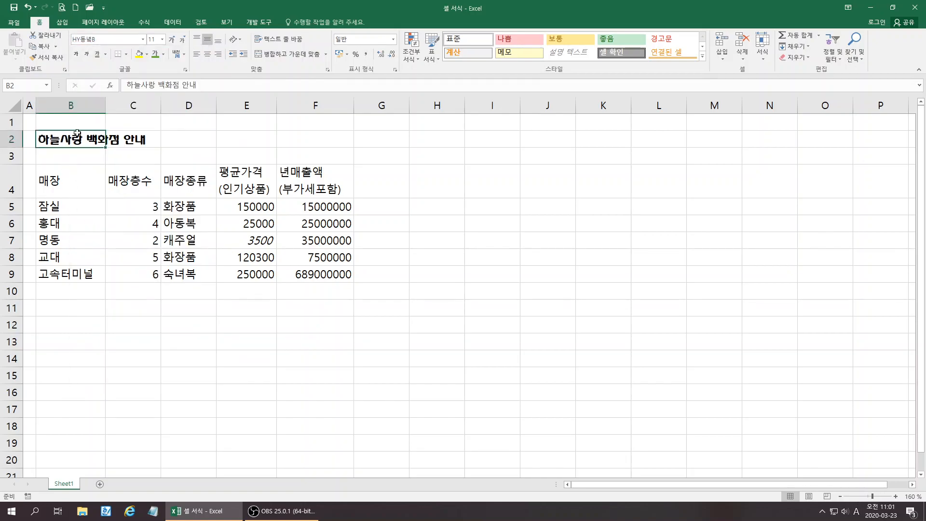
left_click(162, 40)
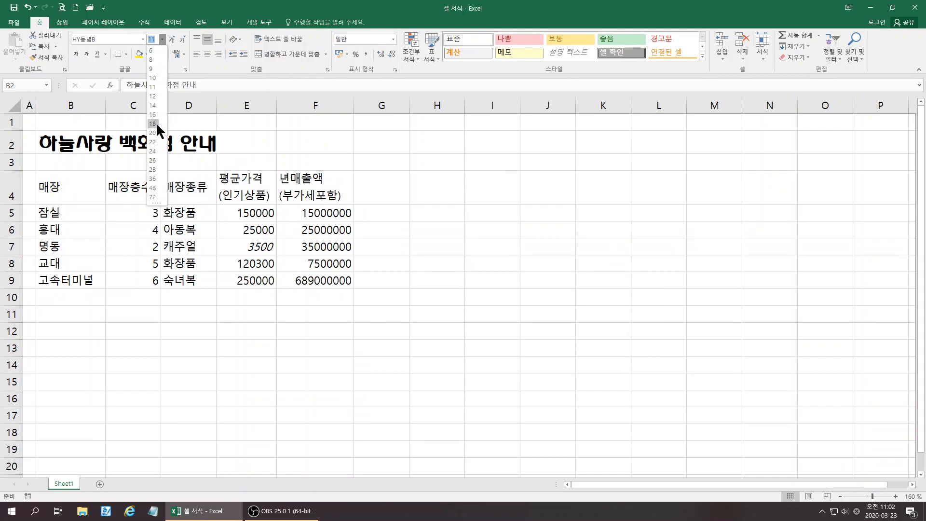
left_click(153, 123)
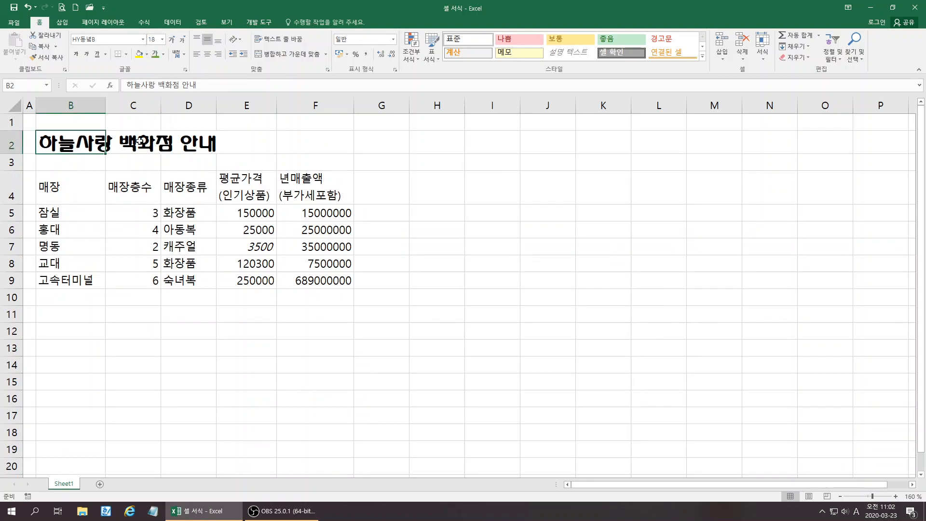
Step: Enter custom font sizes for the B2 title that are not in the preset list: 19, followed by 19.5
left_click(162, 39)
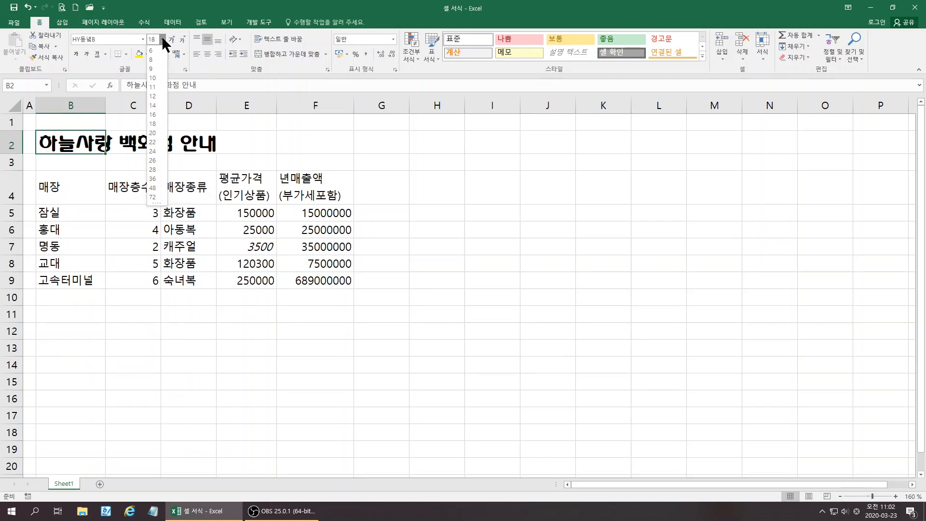
type("19")
key("Return")
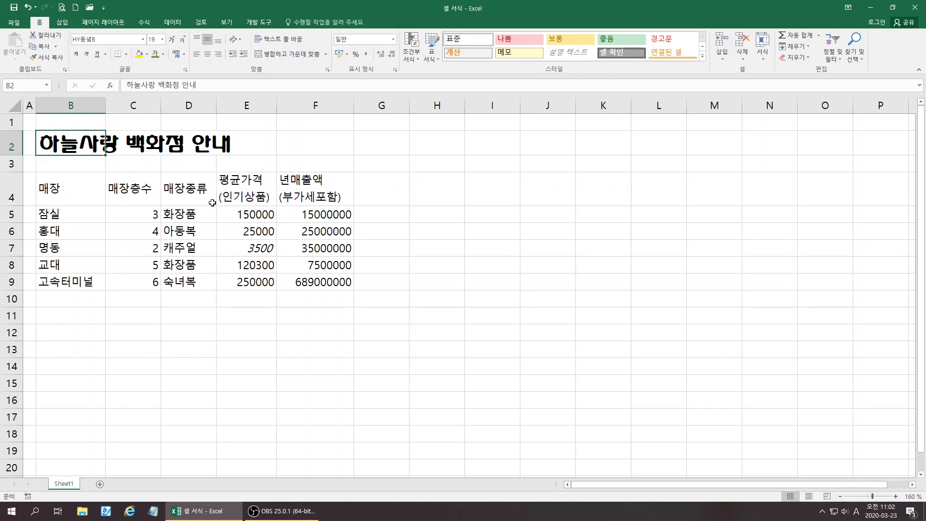
left_click(155, 41)
left_click(156, 42)
type(".3")
key("Return")
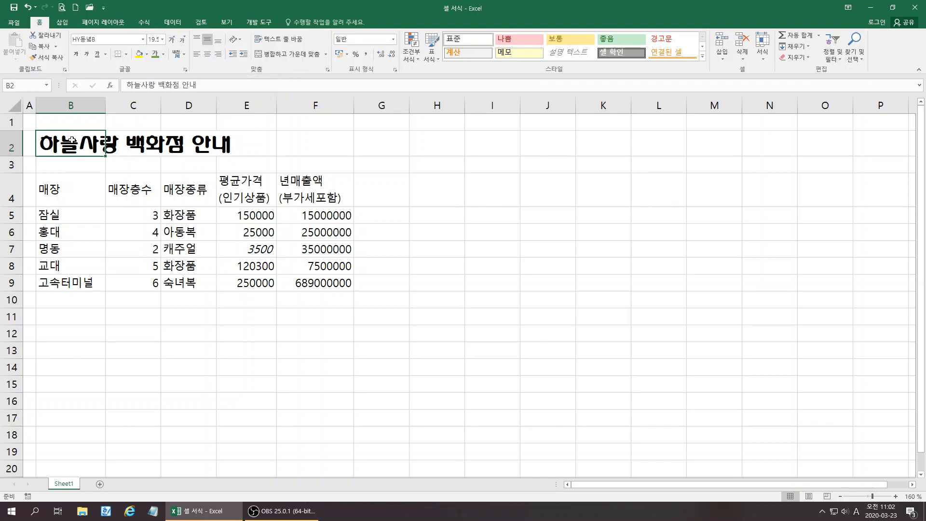
Step: Enlarge the B2 title's font through the preset sizes up to 24 and shrink it back to 18
left_click(171, 39)
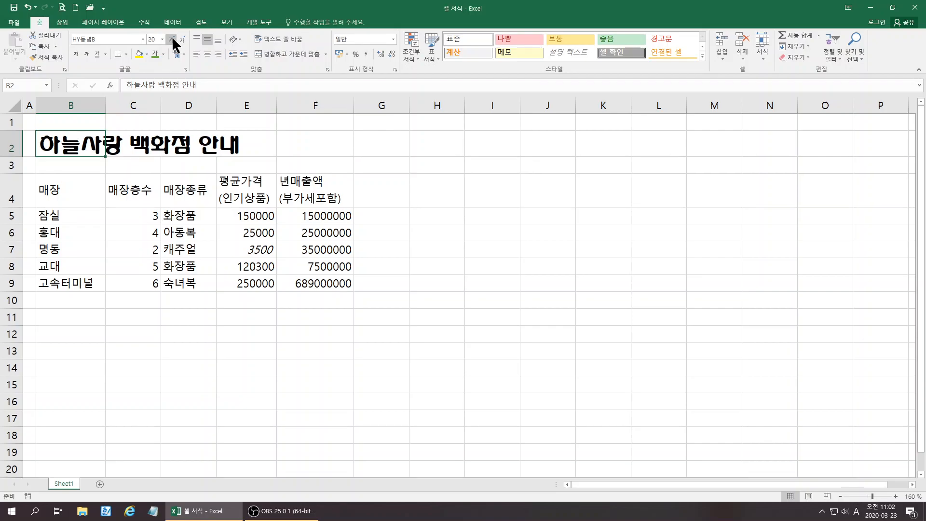
left_click(172, 39)
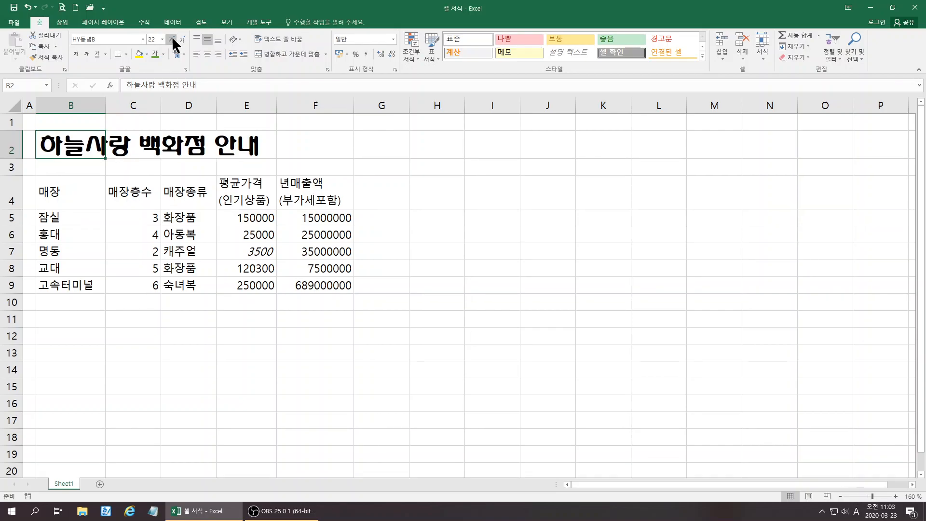
left_click(172, 39)
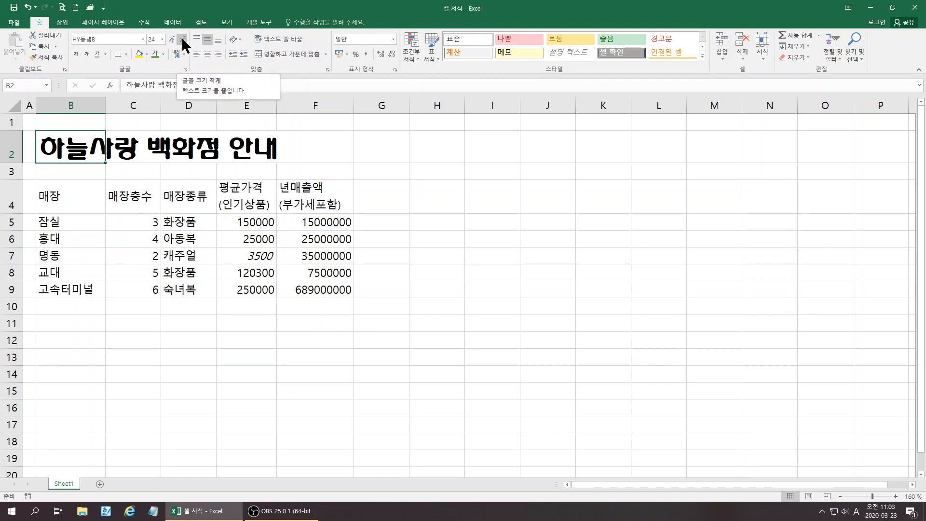
left_click(182, 38)
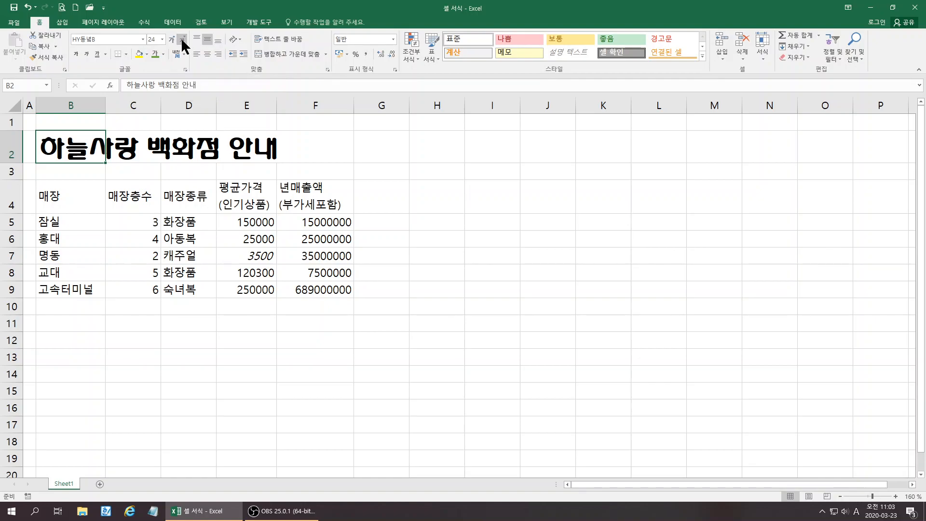
left_click(182, 39)
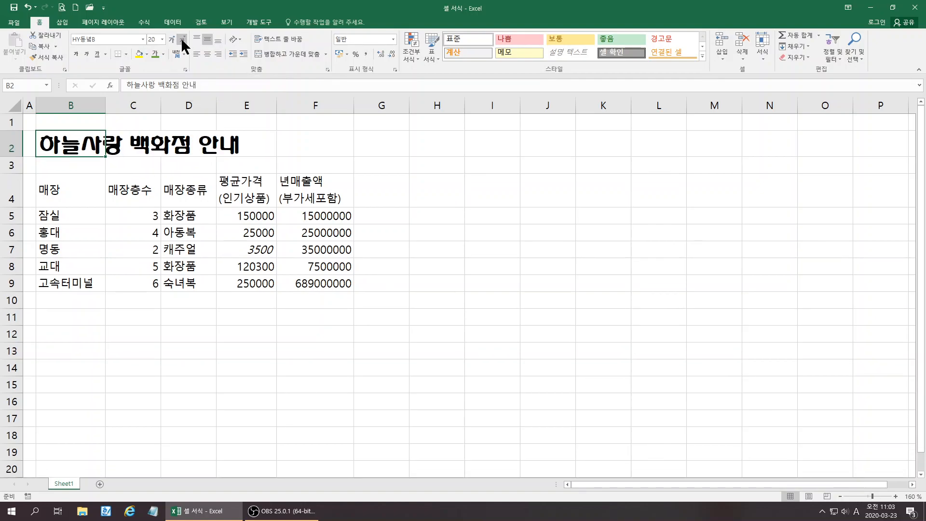
left_click(182, 39)
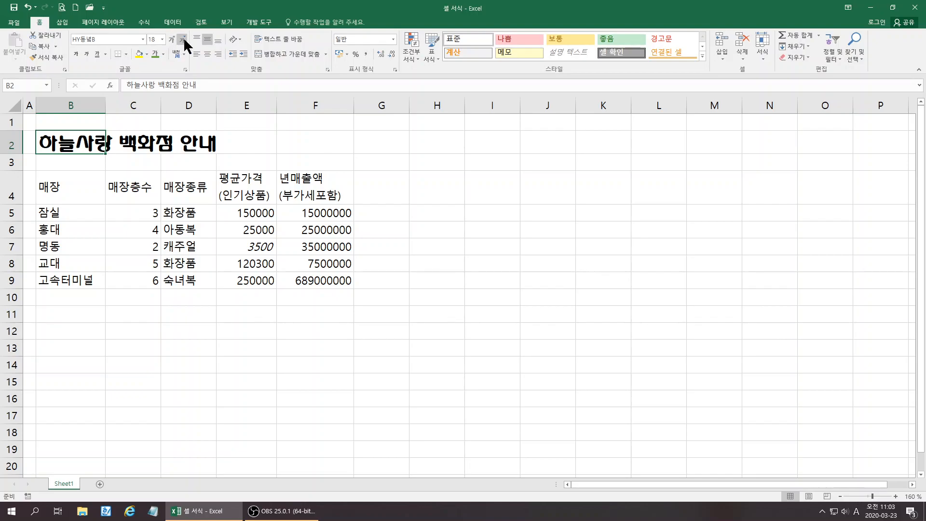
Step: Make the B2 title bold and italic and give it a single underline
left_click(76, 53)
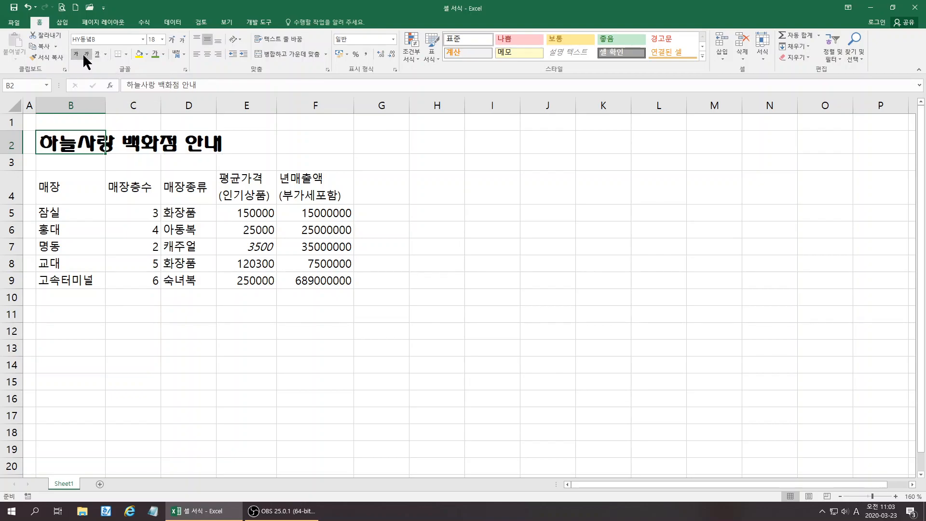
left_click(88, 53)
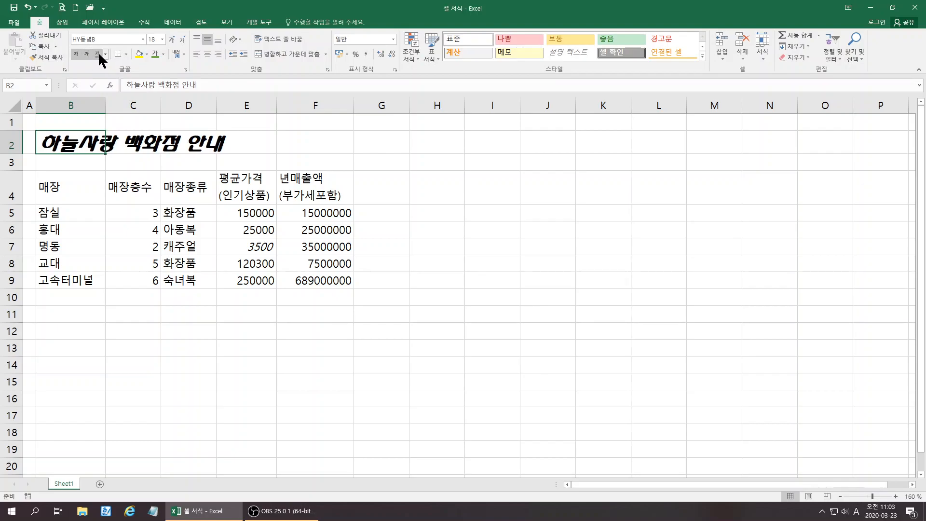
left_click(98, 54)
left_click(106, 52)
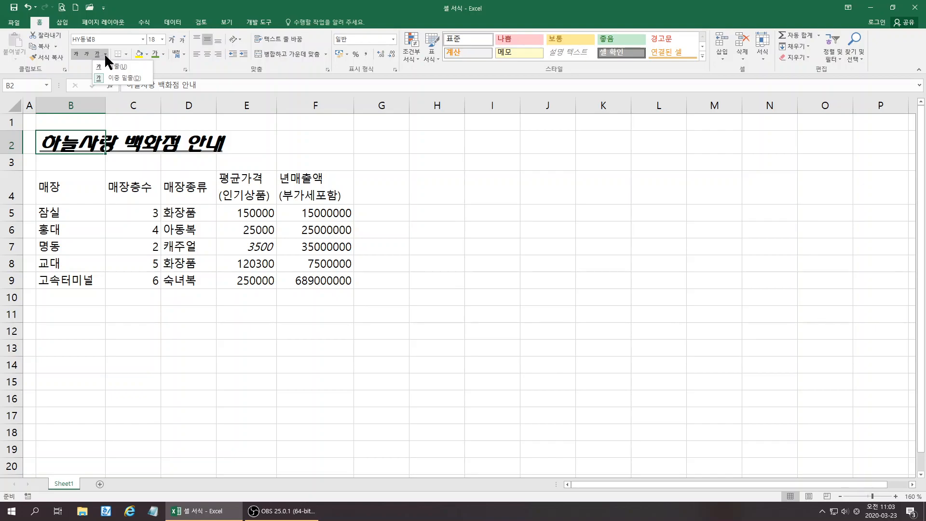
left_click(112, 65)
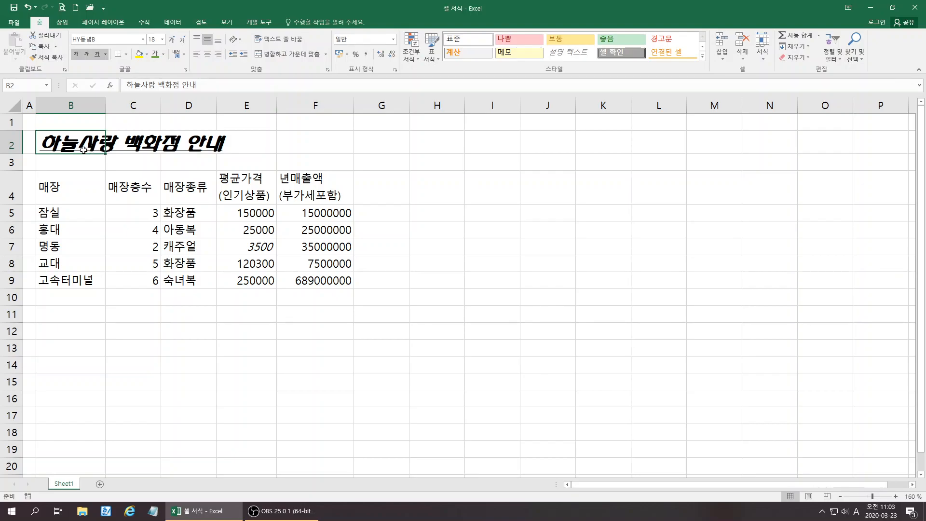
Step: Remove the underline and italic formatting from the B2 title, keeping it bold
left_click(96, 54)
left_click(87, 52)
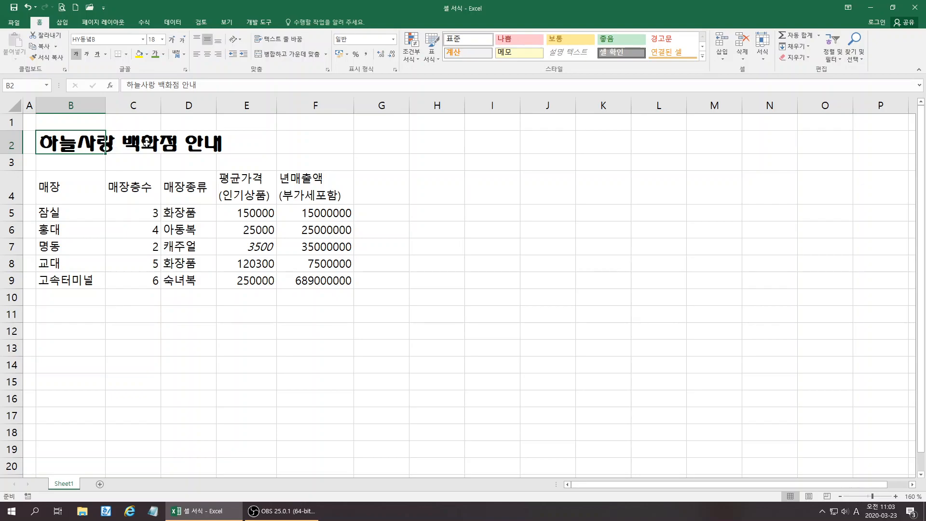
Step: Apply the current green font colour to the B2 title and replace it with the dark blue theme shade
left_click(157, 53)
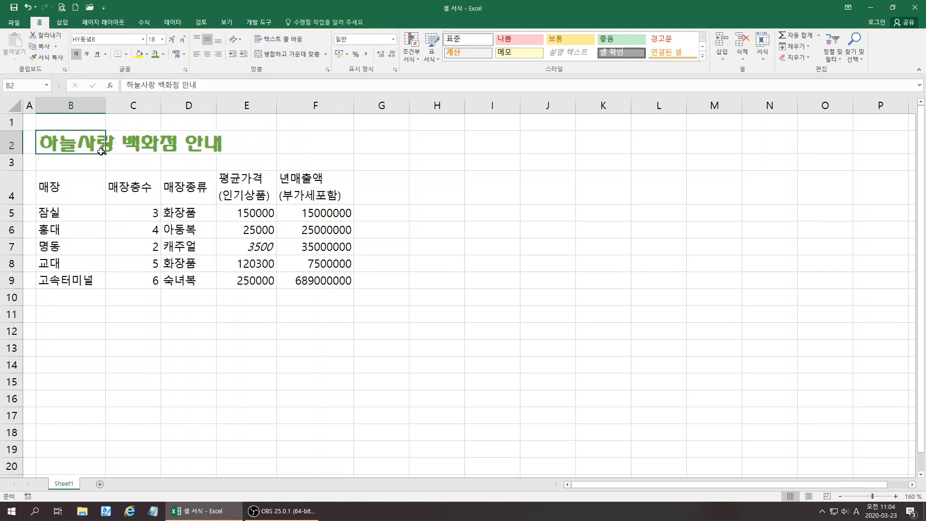
left_click(163, 54)
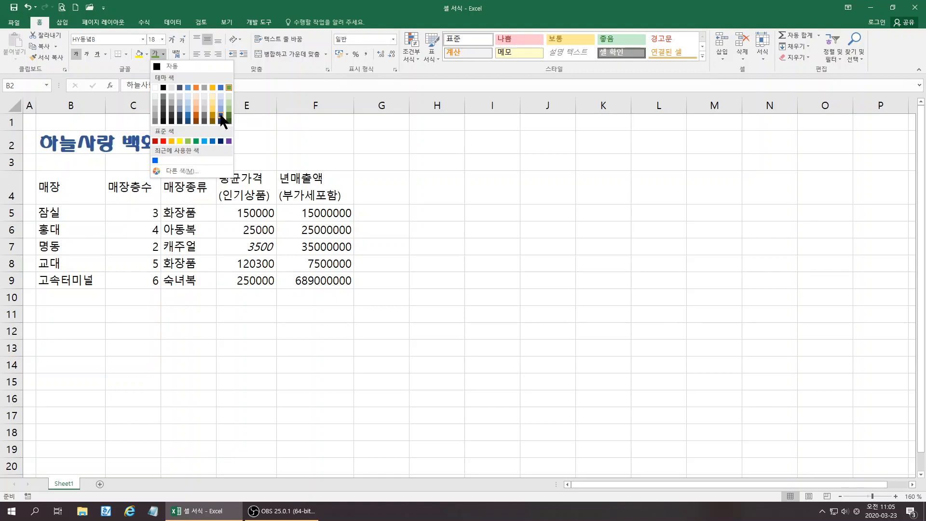
left_click(221, 114)
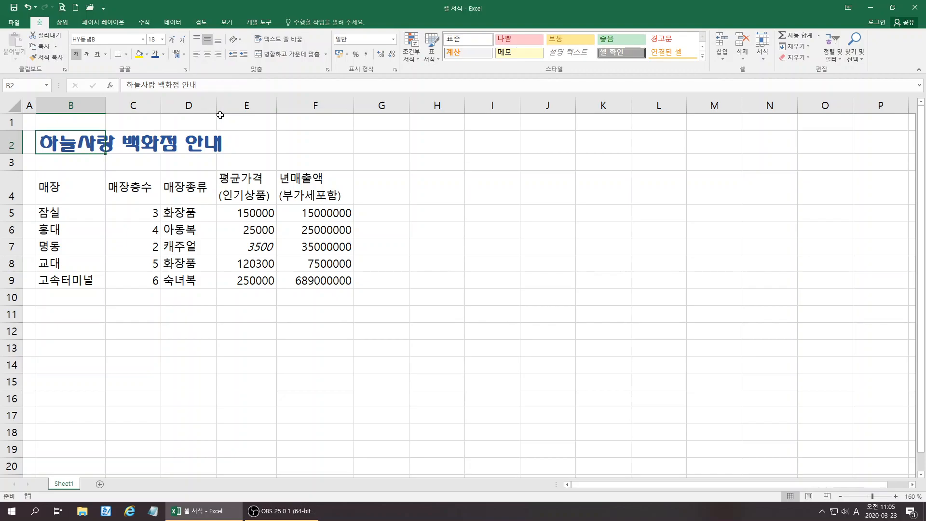
Step: Change the B2 title's font colour to a dark orange from the standard palette of the additional colours
left_click(163, 55)
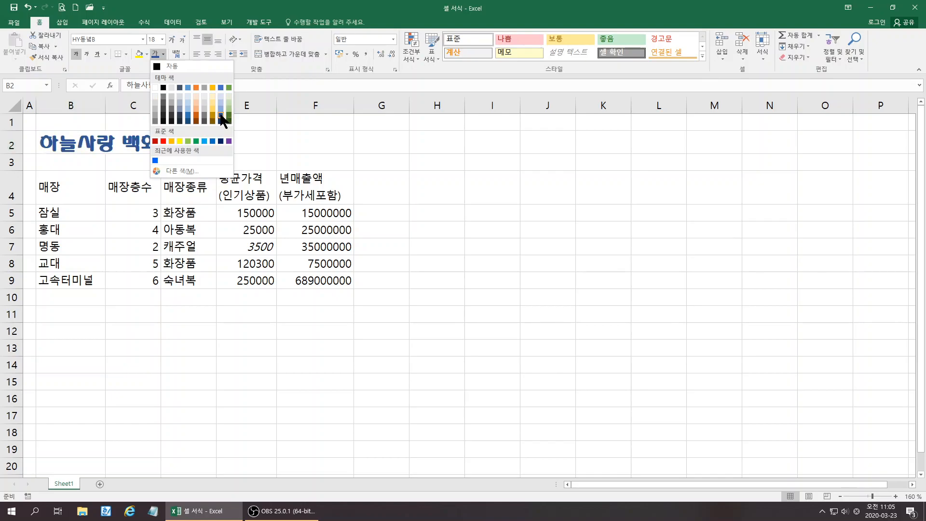
left_click(178, 170)
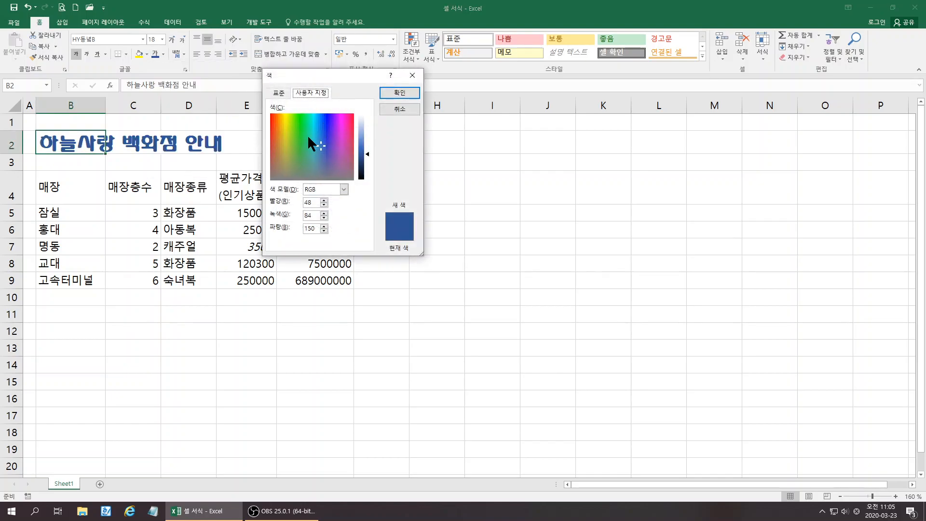
mouse_move(319, 143)
left_mouse_down()
mouse_move(294, 121)
mouse_move(307, 133)
left_mouse_up()
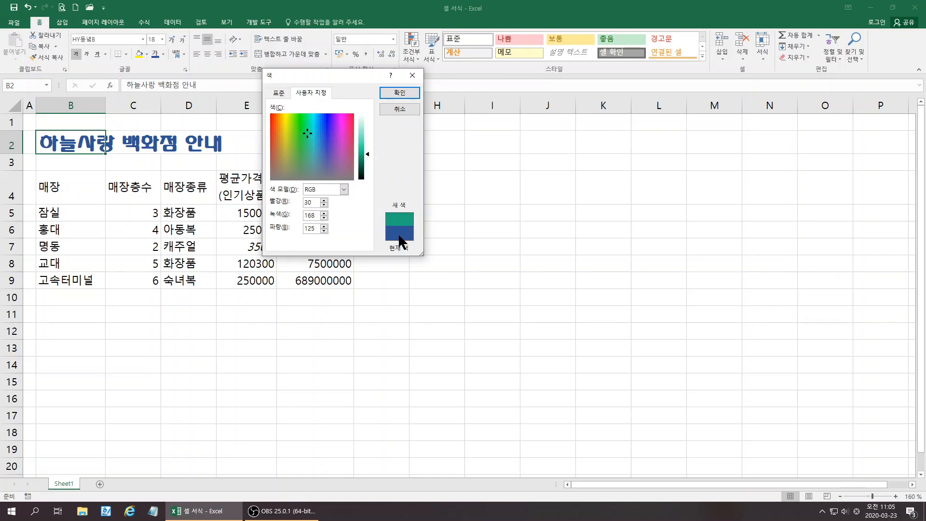
left_click_drag(305, 129, 293, 131)
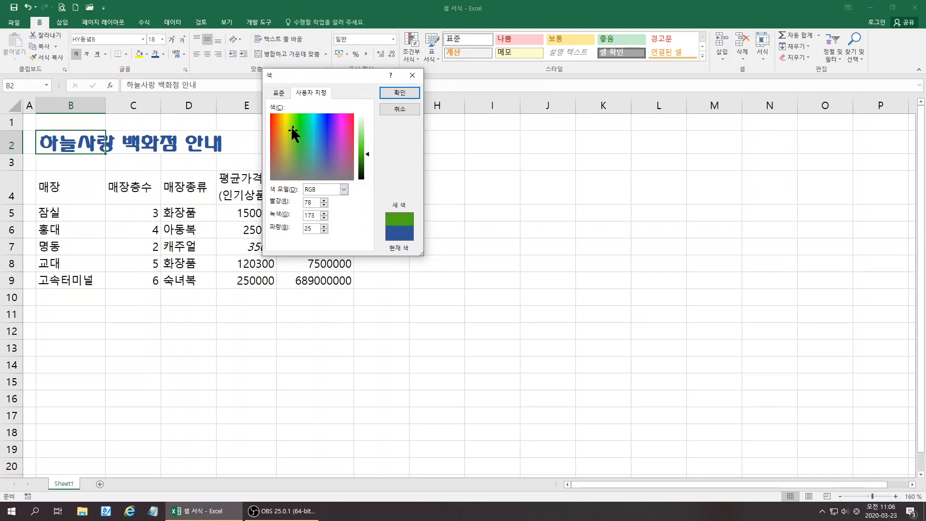
left_click(277, 93)
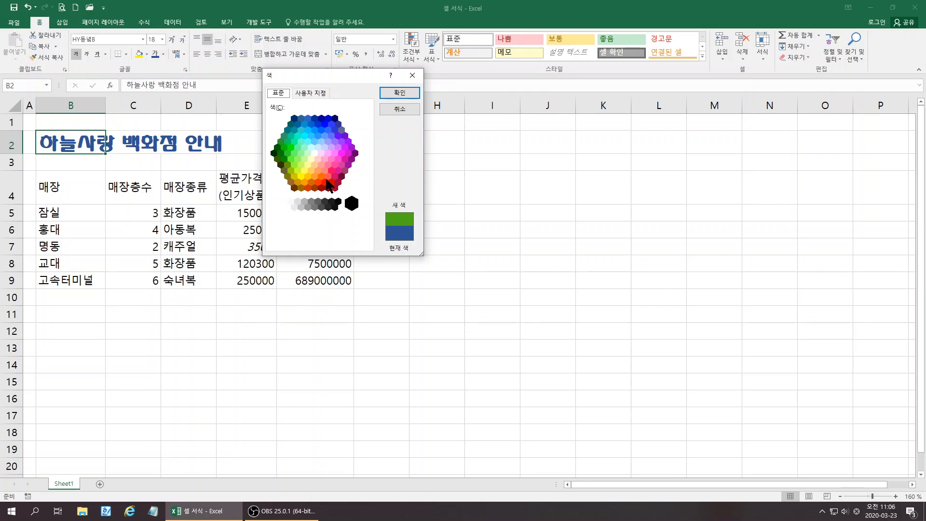
left_click(311, 182)
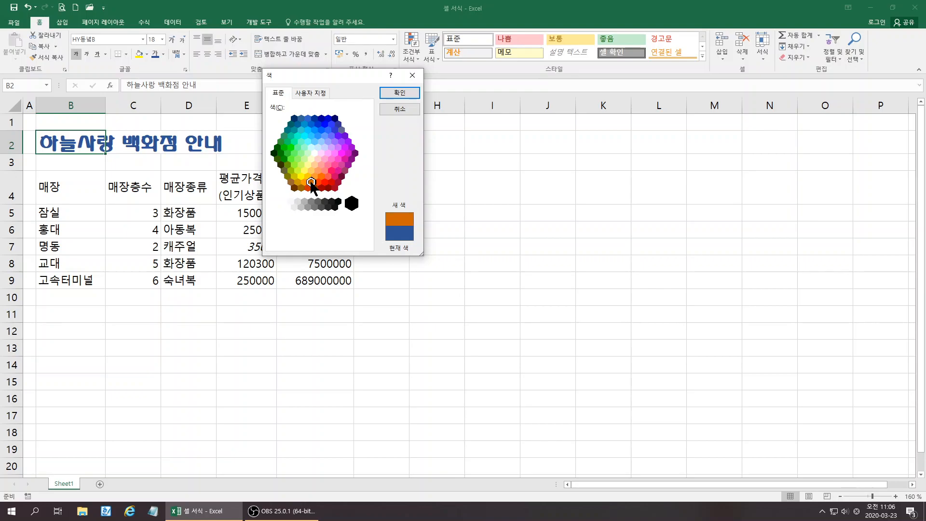
left_click(399, 93)
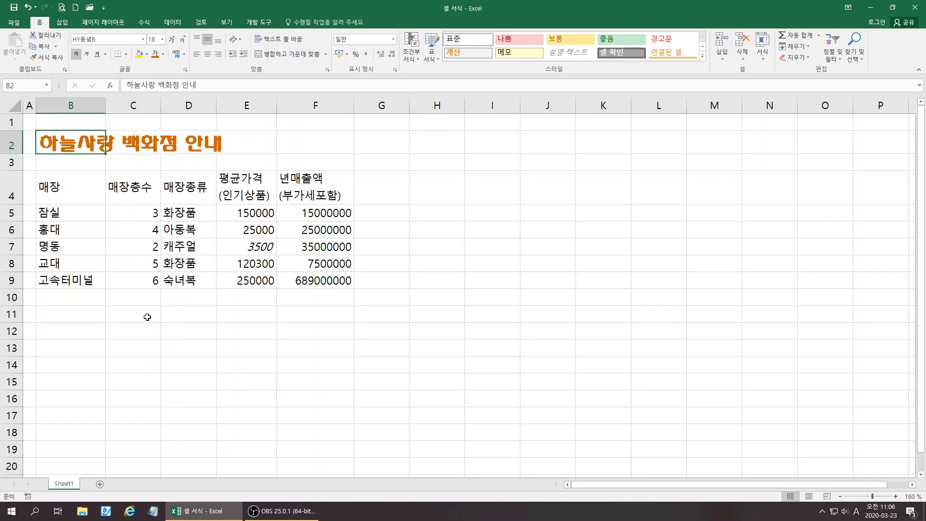
Step: Format the header cells B4:F4 in the HY나무B font at size 12 and make them bold
left_click(57, 186)
left_click_drag(57, 186, 315, 189)
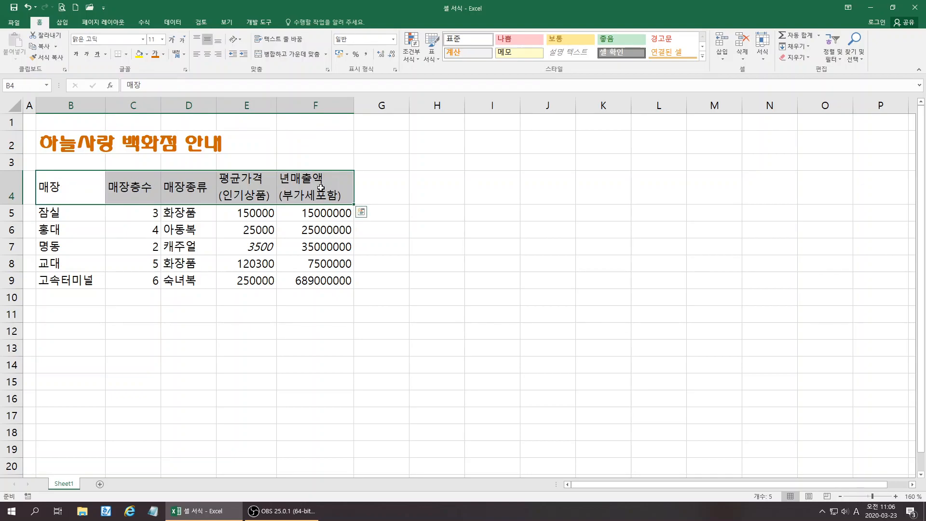
left_click(143, 39)
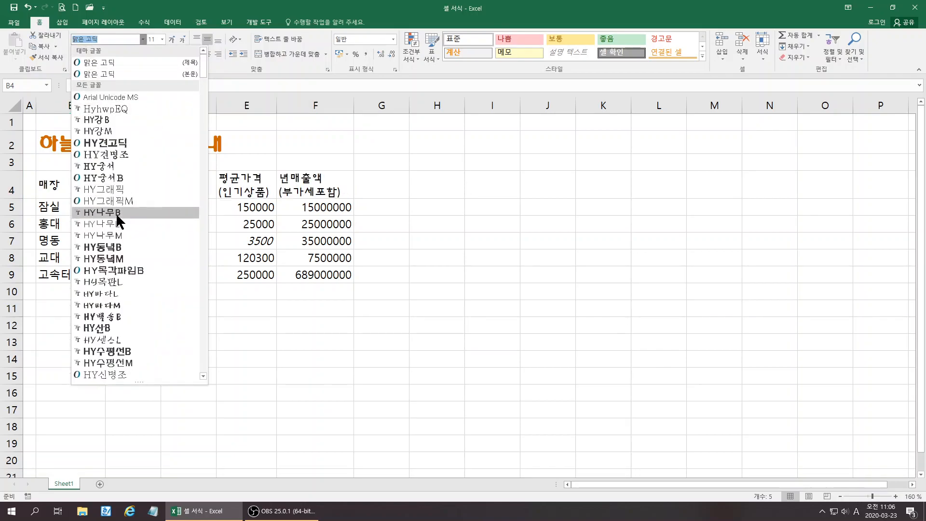
left_click(115, 213)
left_click(172, 41)
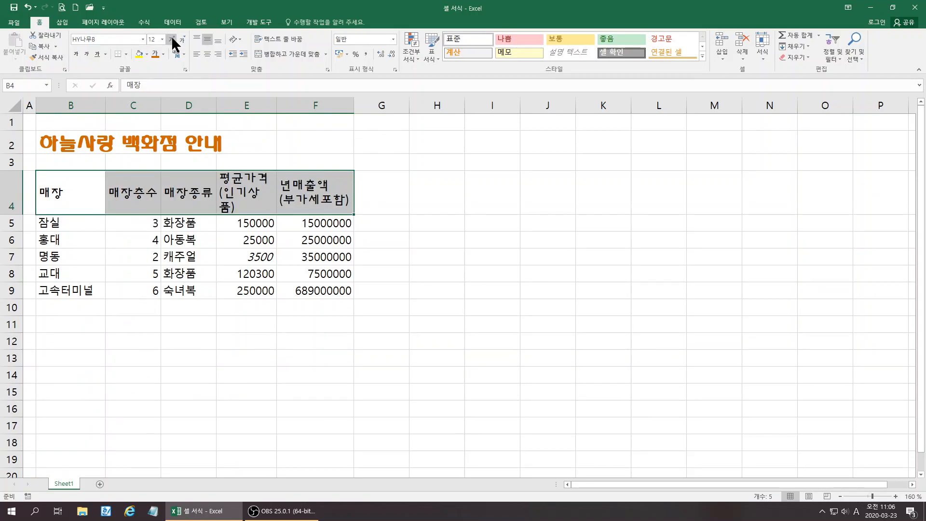
left_click(172, 41)
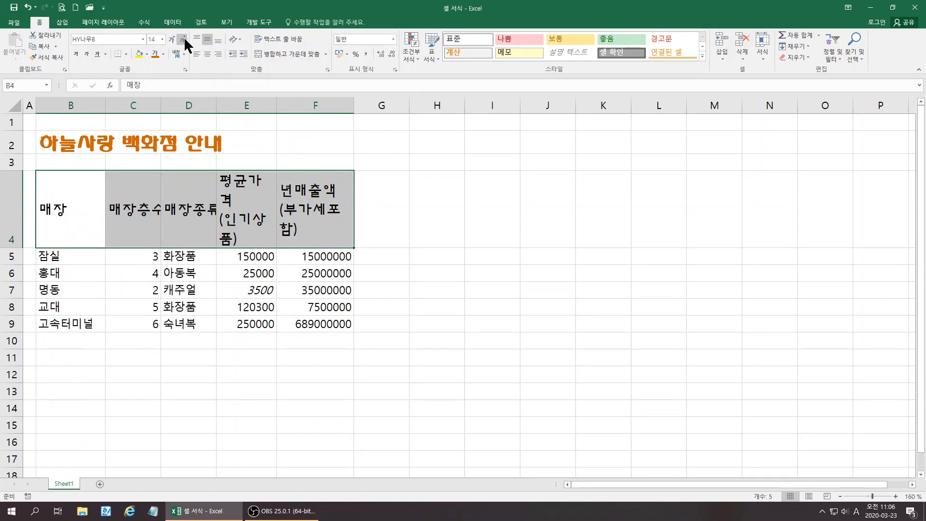
left_click(183, 40)
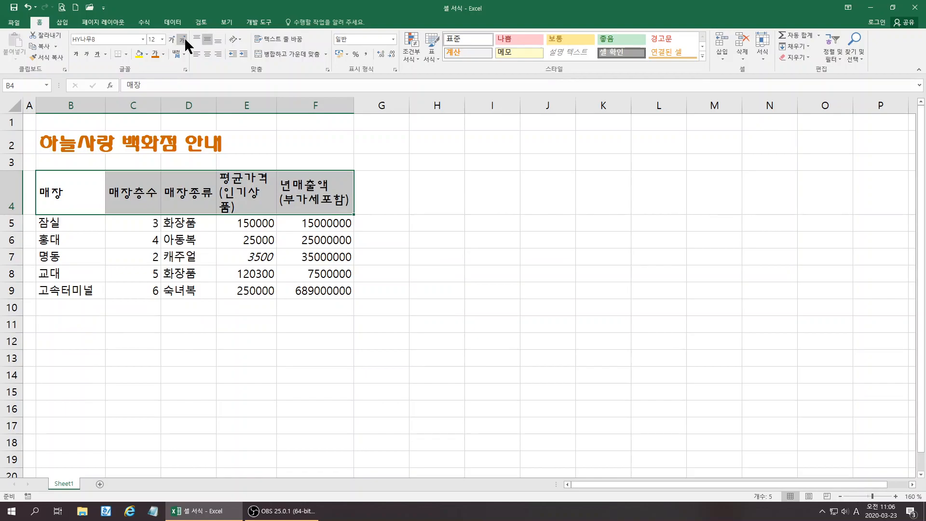
left_click(76, 54)
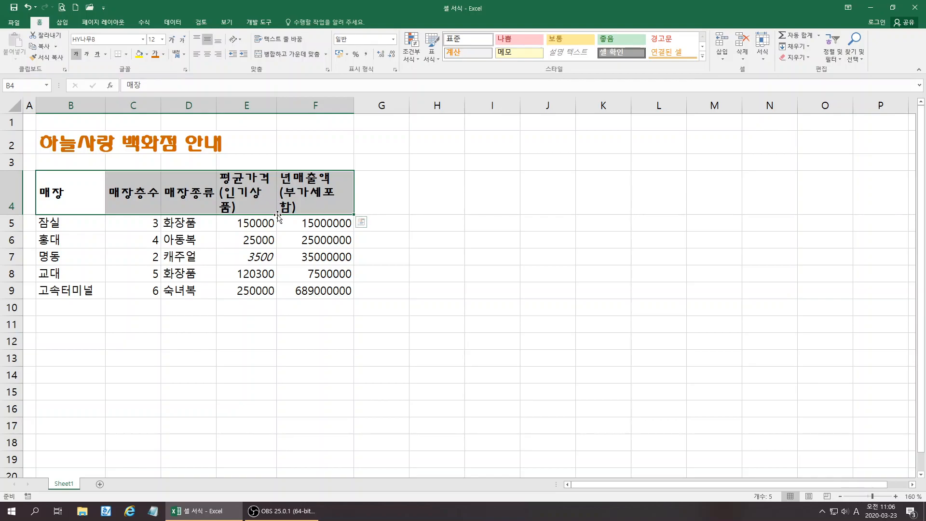
Step: Widen columns E and F so that each of their header labels fits on two lines
double_click(276, 107)
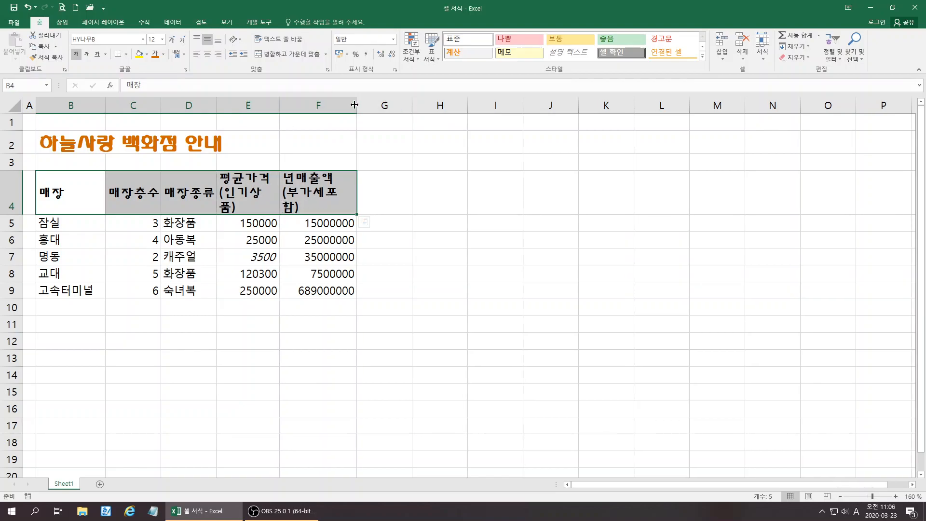
double_click(353, 106)
left_click_drag(348, 105, 372, 105)
left_click_drag(276, 97, 293, 96)
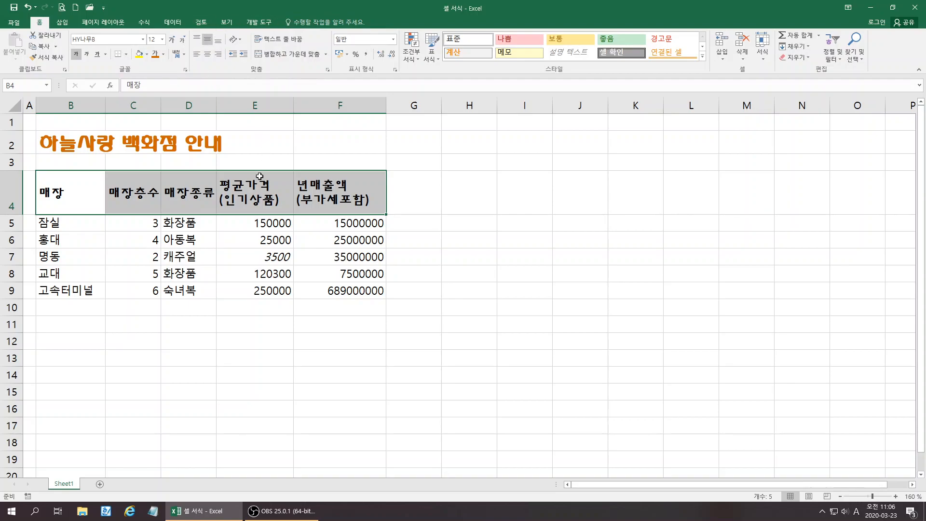
Step: Merge and centre the title across B2:F2, unmerge it once, and merge and centre it again
left_click(99, 145)
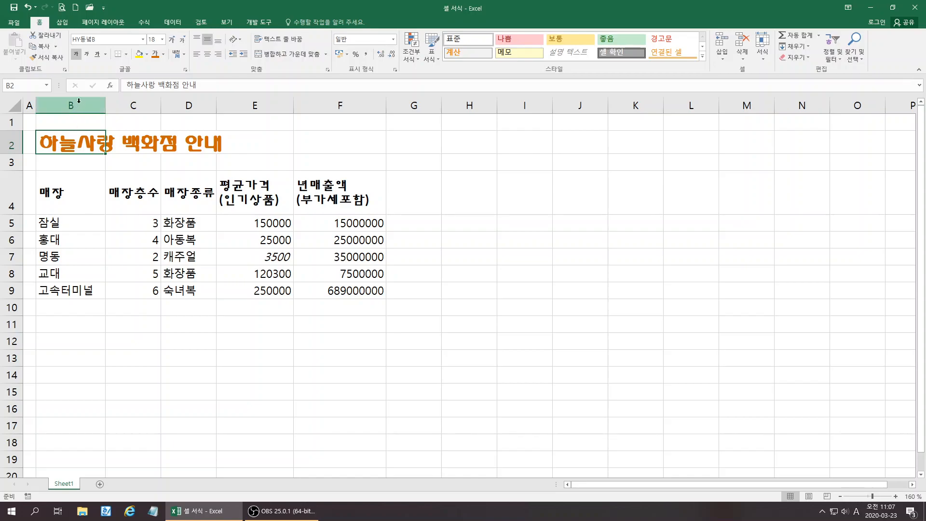
left_click_drag(67, 144, 358, 141)
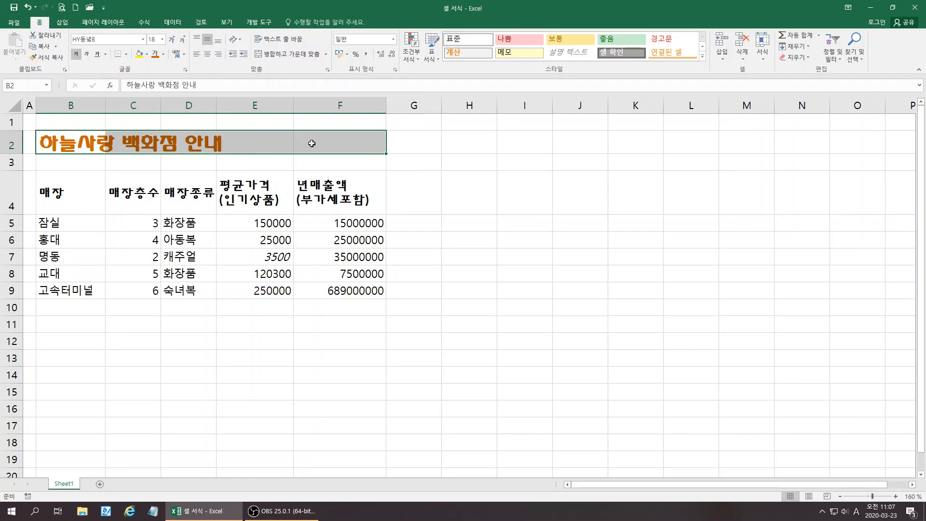
left_click(299, 54)
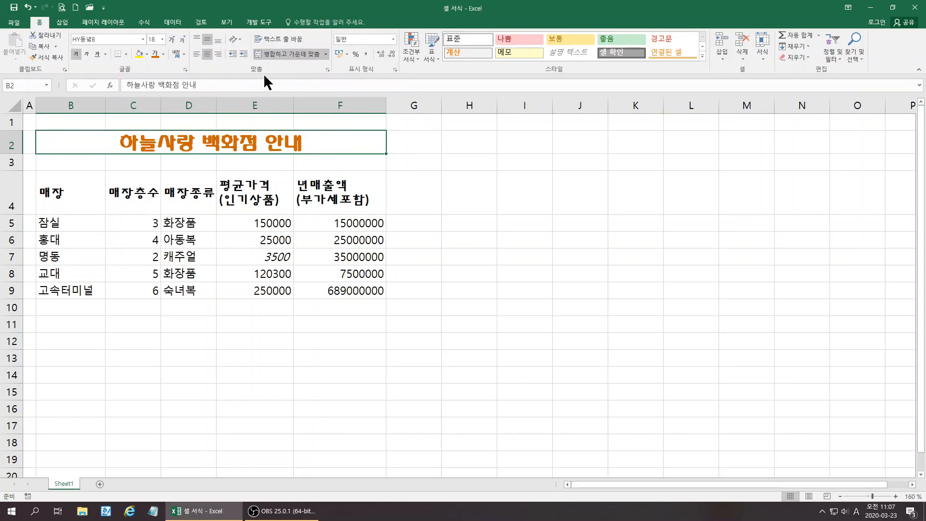
left_click(271, 51)
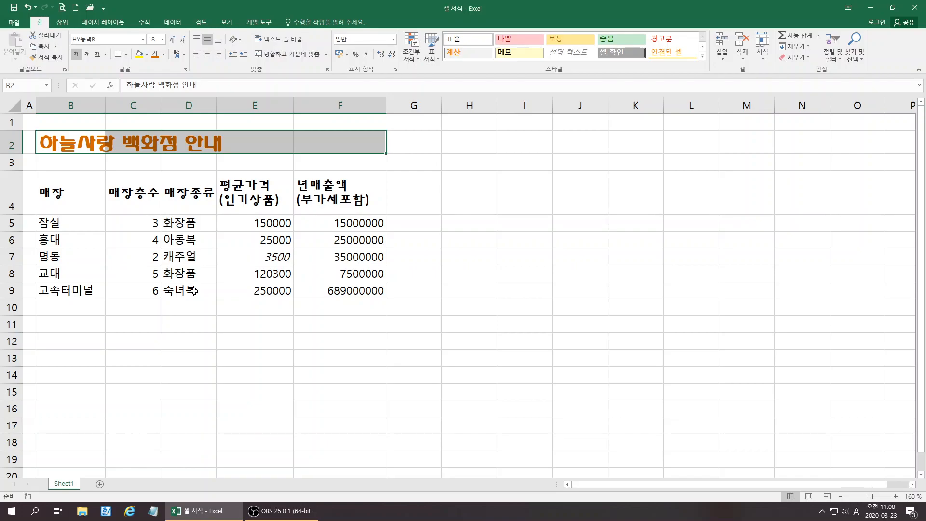
left_click(292, 55)
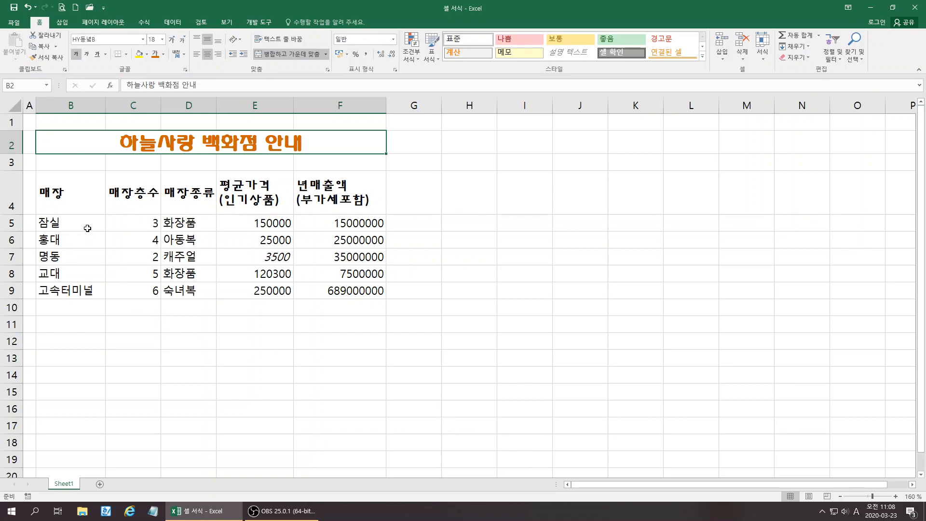
Step: Centre the header cells B4:F4 horizontally and undo that alignment
left_click(59, 193)
left_click_drag(59, 194, 332, 191)
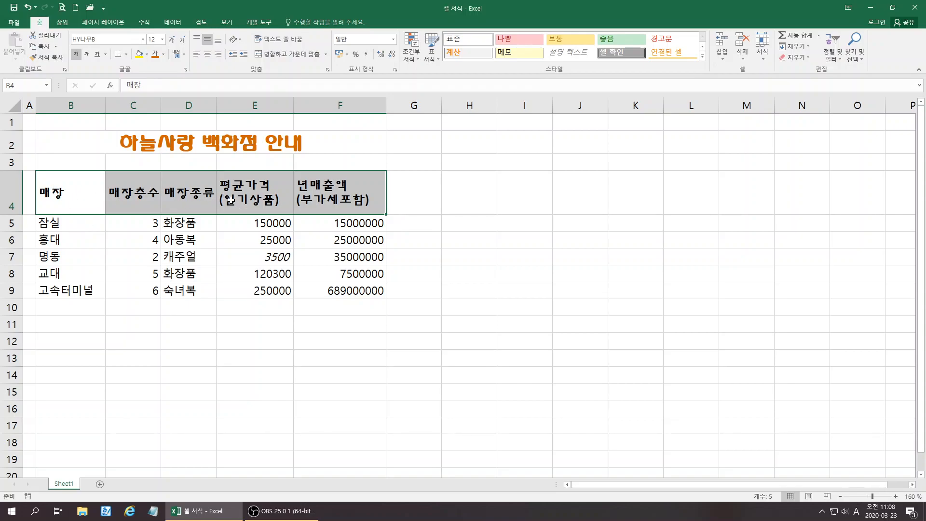
left_click(208, 51)
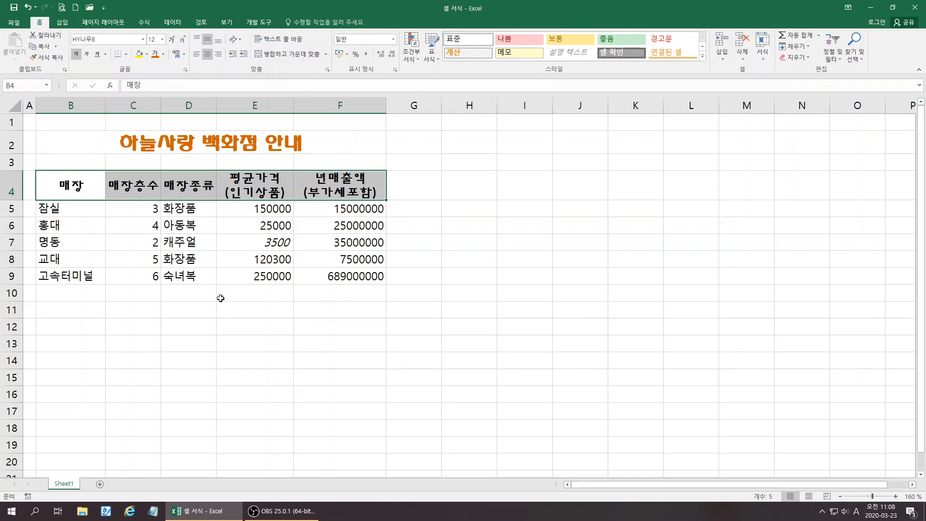
left_click(184, 325)
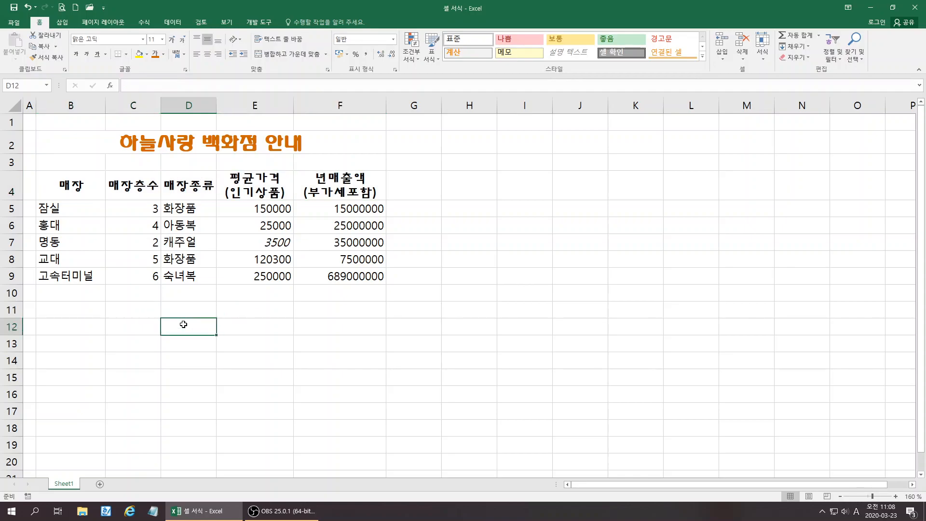
left_click(28, 5)
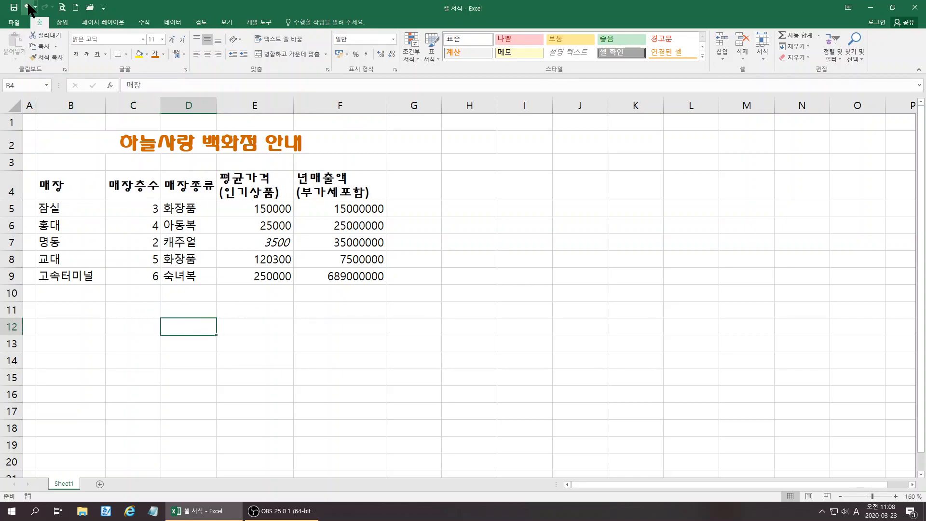
left_click(263, 336)
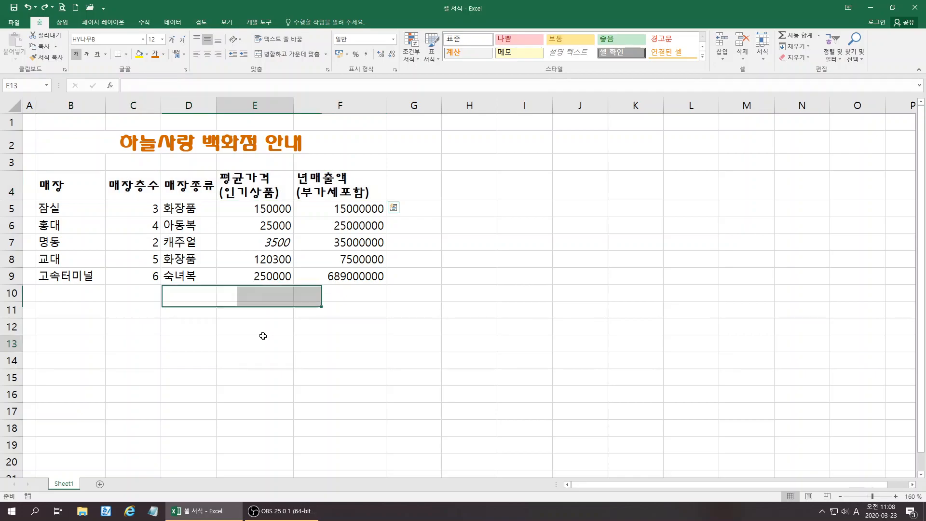
left_click_drag(42, 186, 331, 192)
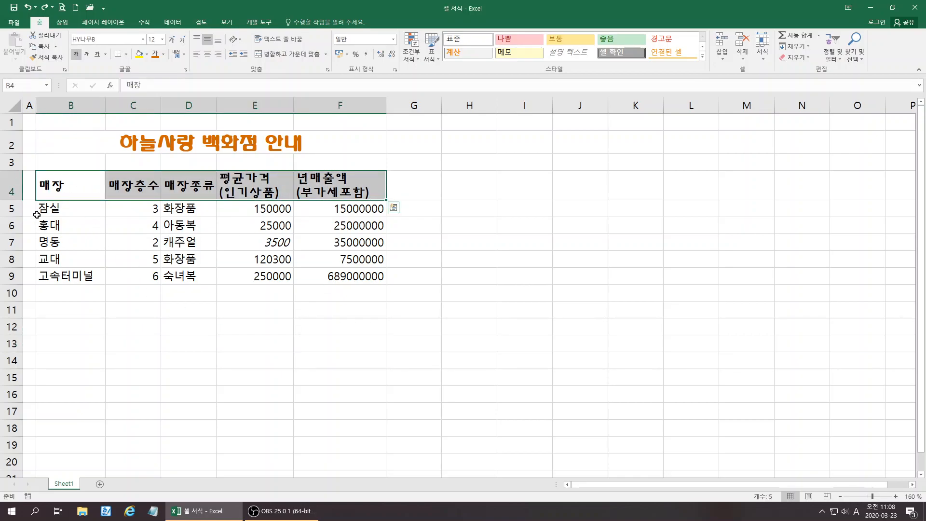
left_click_drag(42, 213, 192, 278)
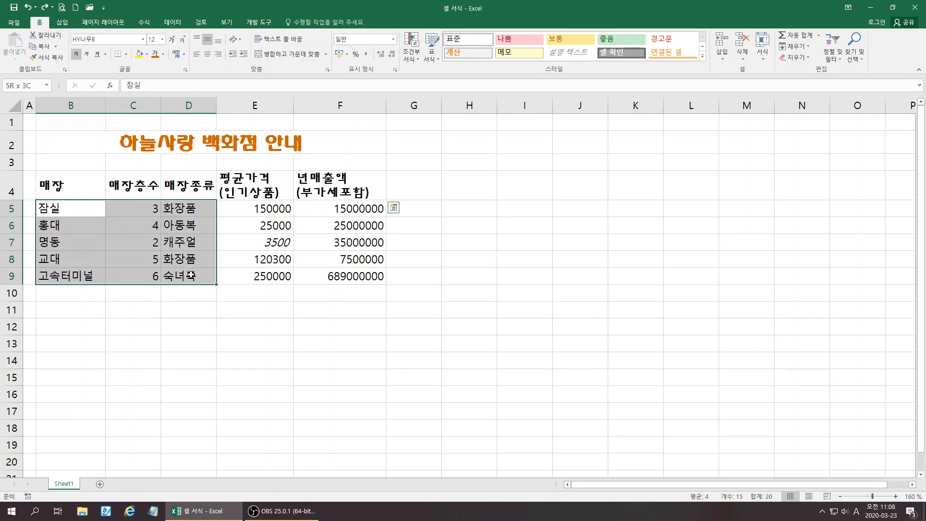
left_click_drag(53, 188, 321, 188)
left_click_drag(54, 210, 195, 277)
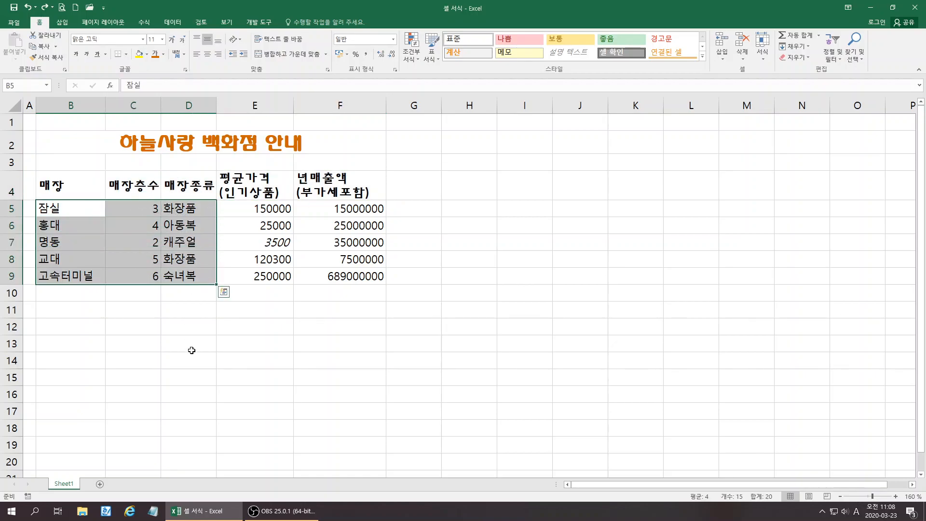
left_click(191, 350)
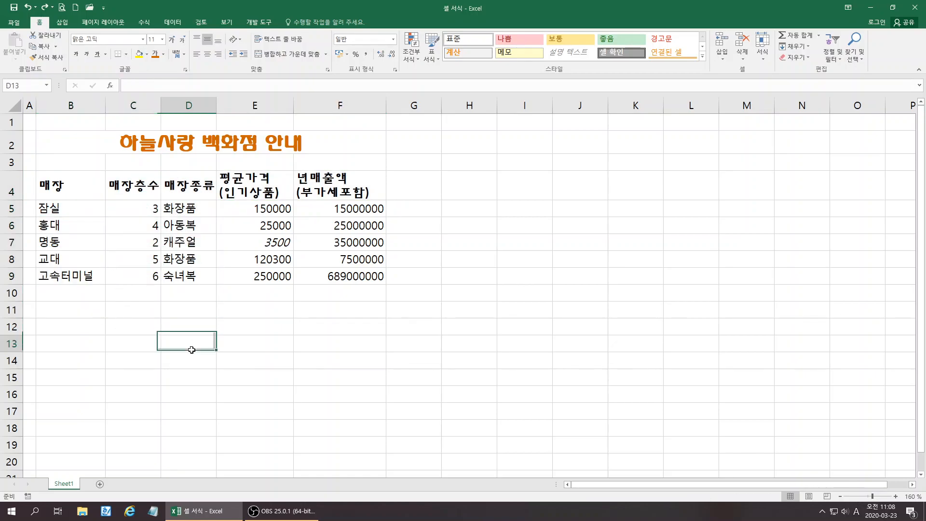
Step: Select B4:F4 together with B5:D9 and align their contents centre, left, centre again and right in turn
left_click_drag(68, 197, 337, 192)
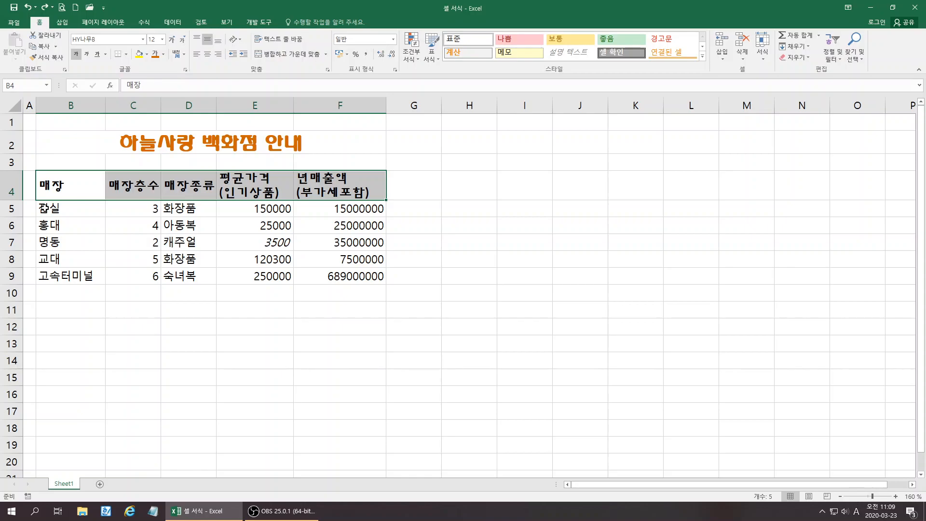
left_click_drag(42, 208, 183, 276)
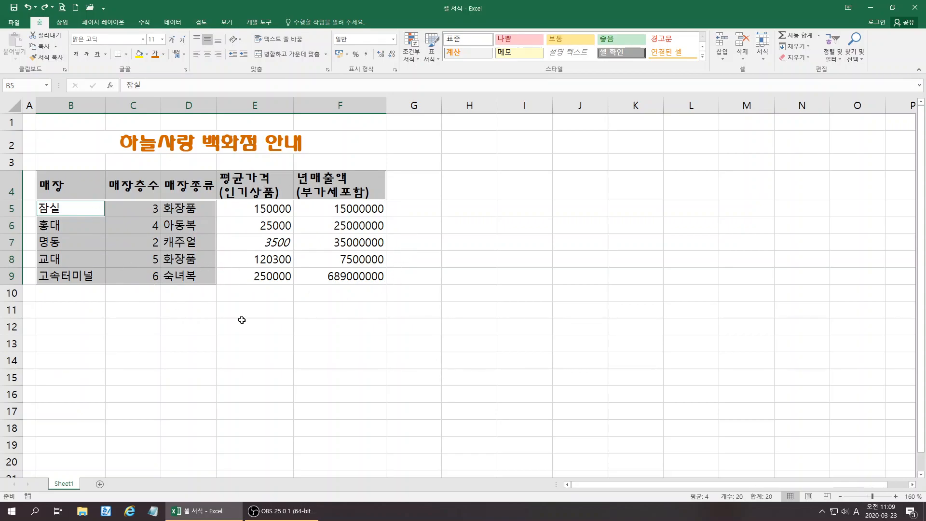
left_click(207, 54)
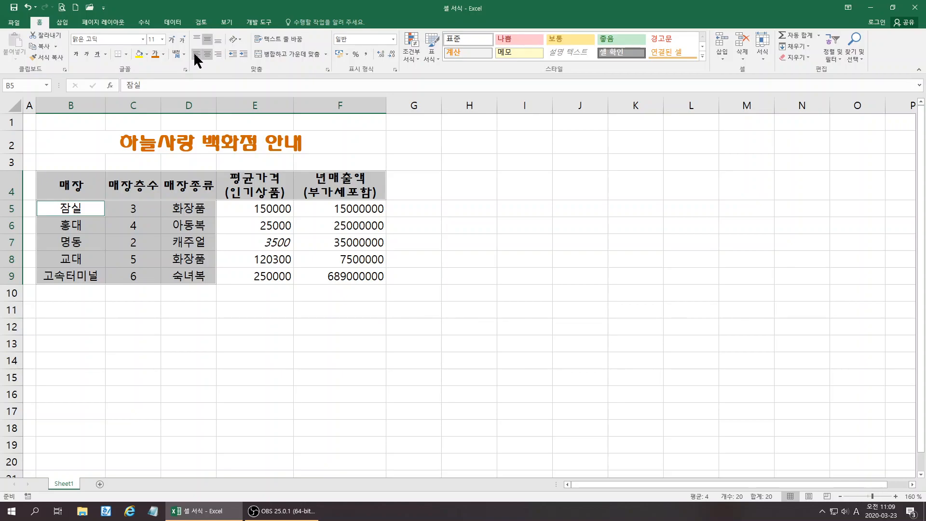
left_click(196, 55)
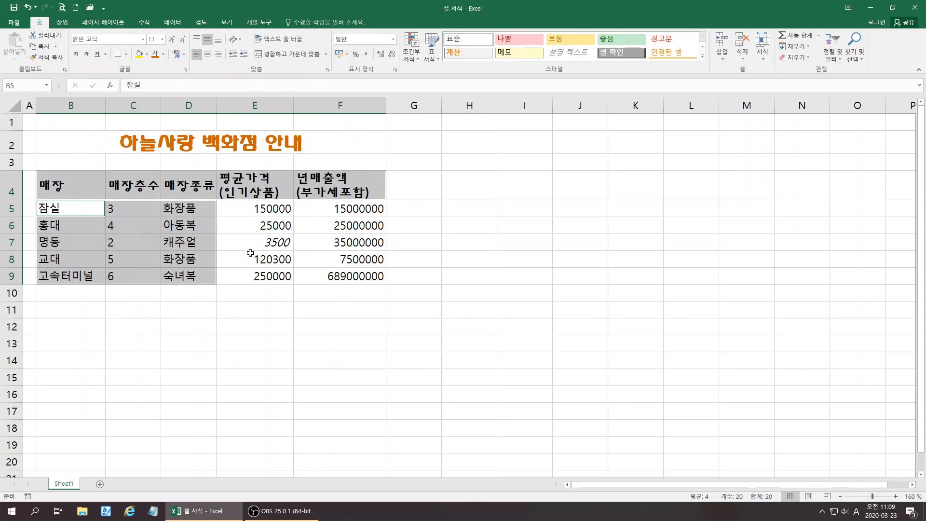
left_click(207, 55)
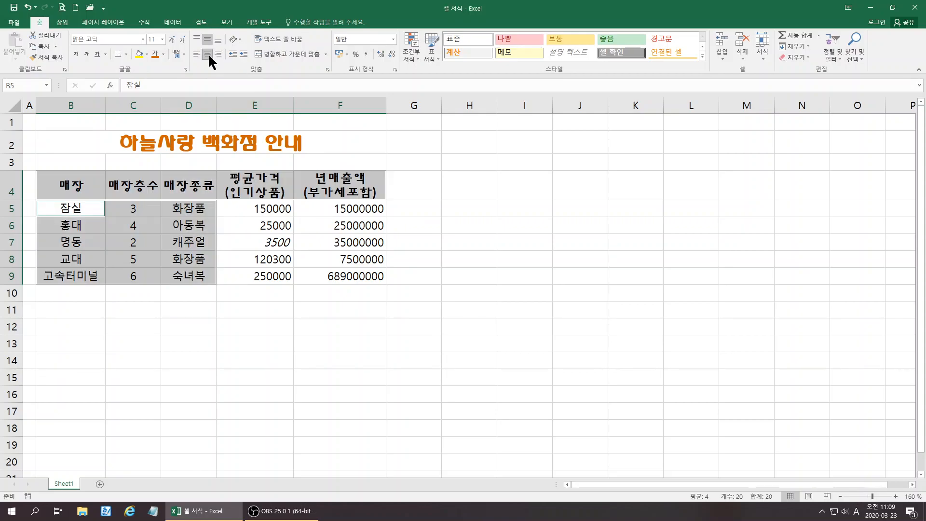
left_click(220, 55)
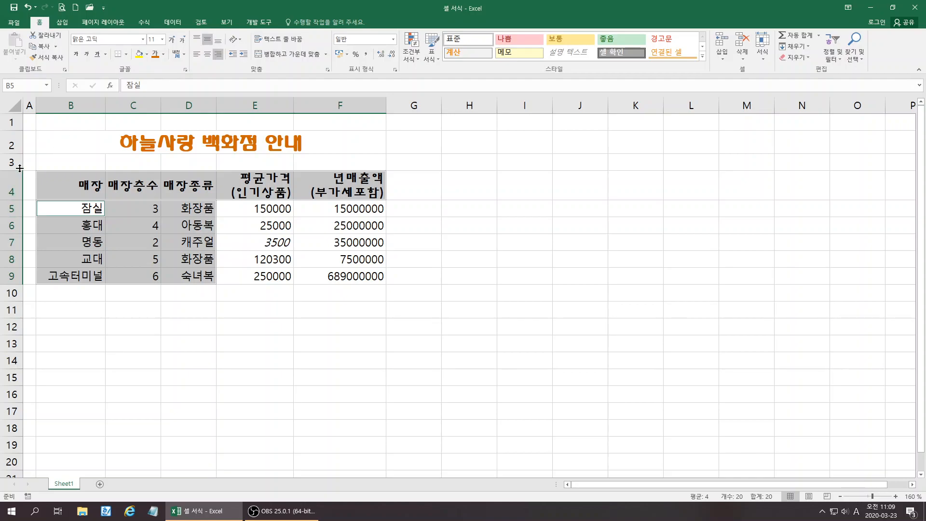
Step: Increase row 4's height and align the selected cells vertically to the top, middle, bottom and middle again in turn
left_click_drag(18, 199, 15, 223)
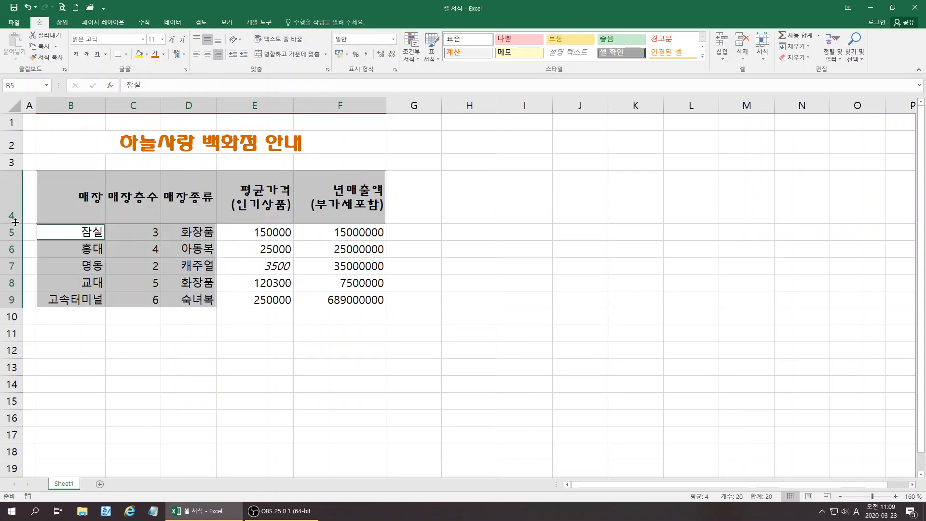
left_click(196, 36)
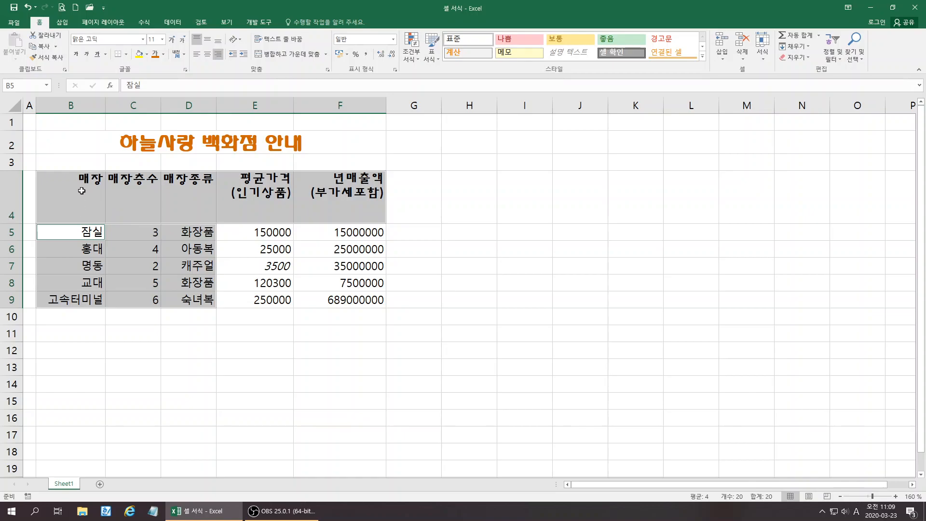
left_click(208, 39)
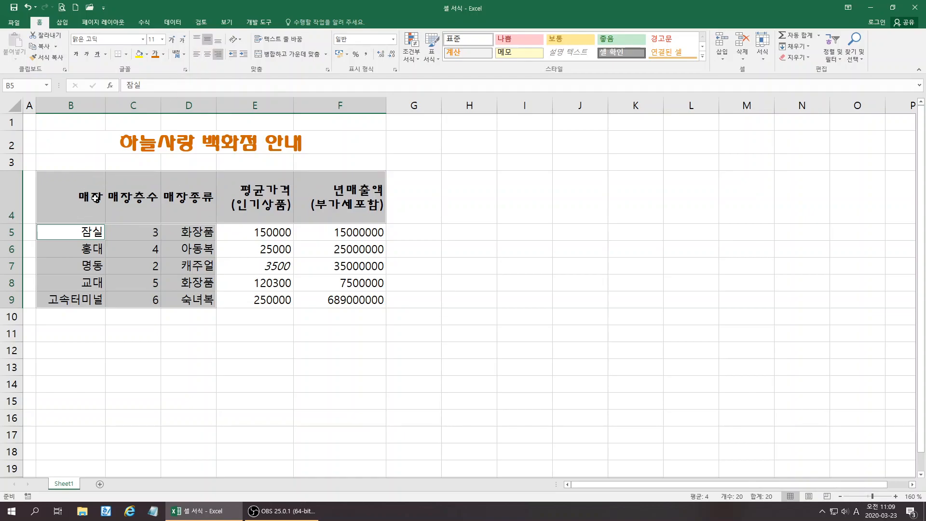
left_click(219, 38)
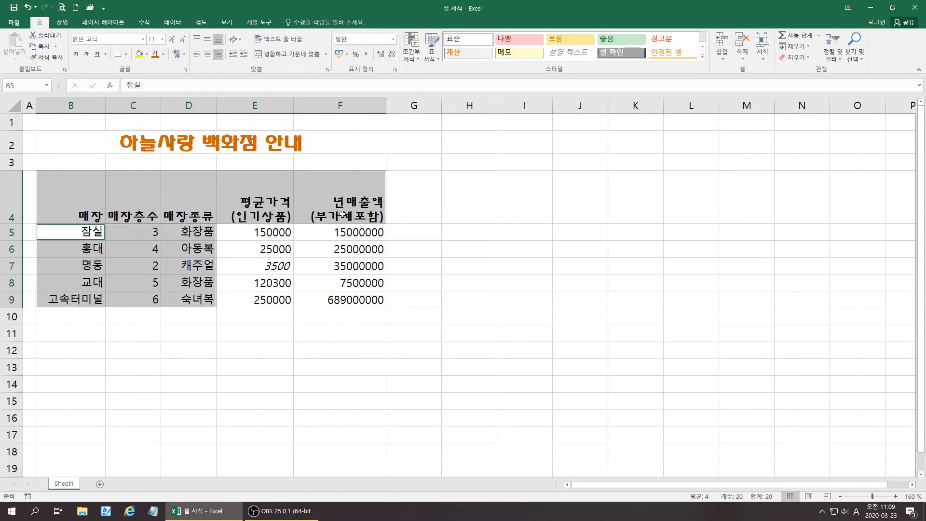
left_click(206, 39)
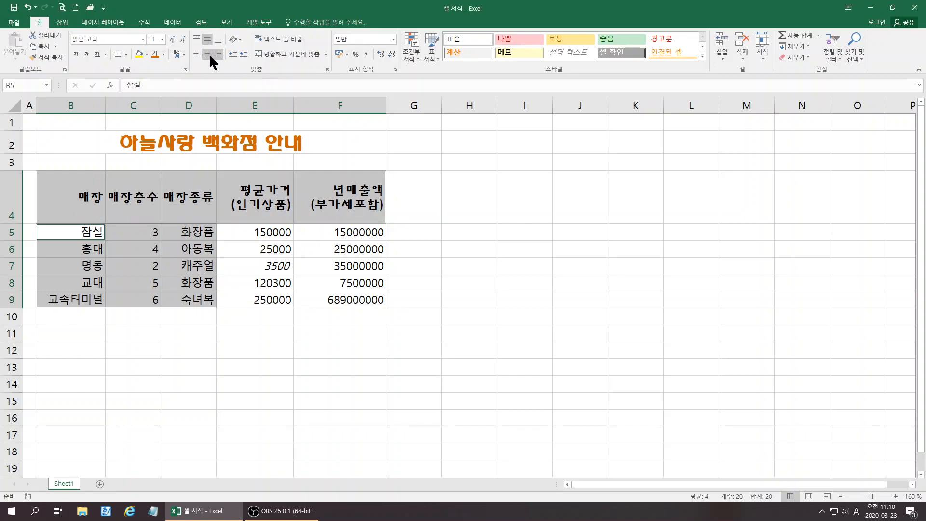
Step: Centre the selected cells B4:F4 and B5:D9 horizontally and reduce row 4's height slightly
left_click(206, 54)
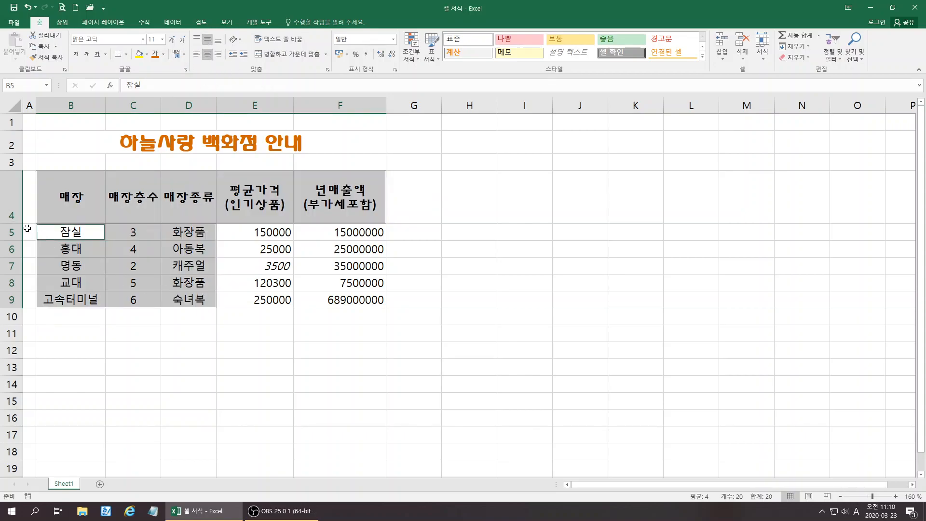
left_click_drag(15, 223, 15, 211)
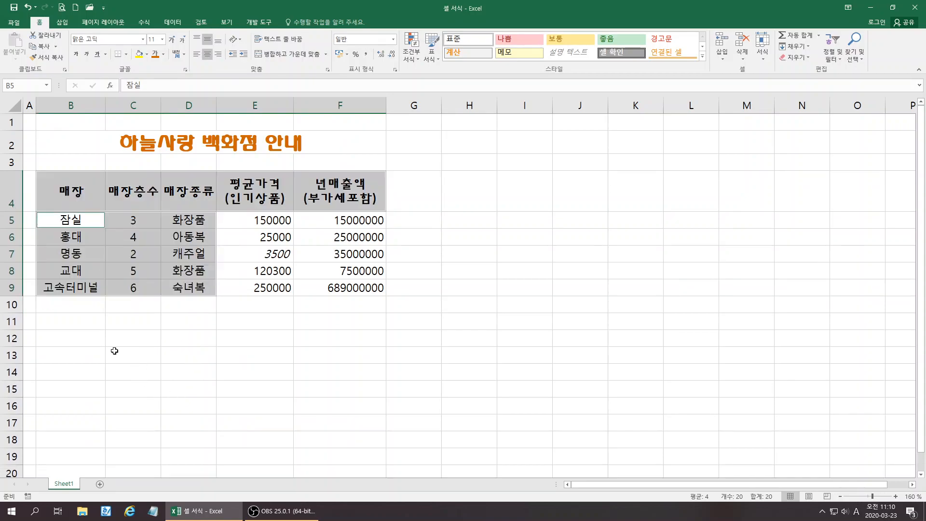
left_click(296, 319)
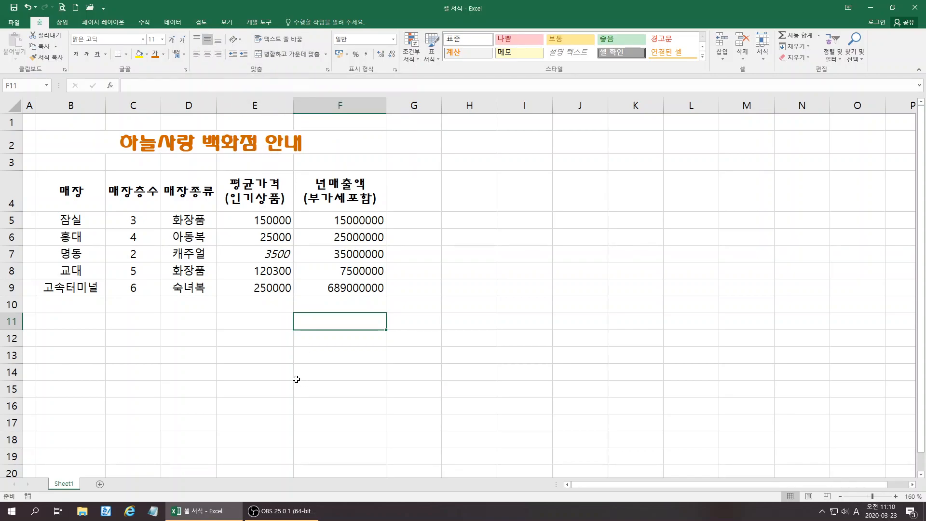
Step: Merge and centre the whole table B4:F9 into one cell, accepting the loss of the other values, and undo the merge
left_click(76, 191)
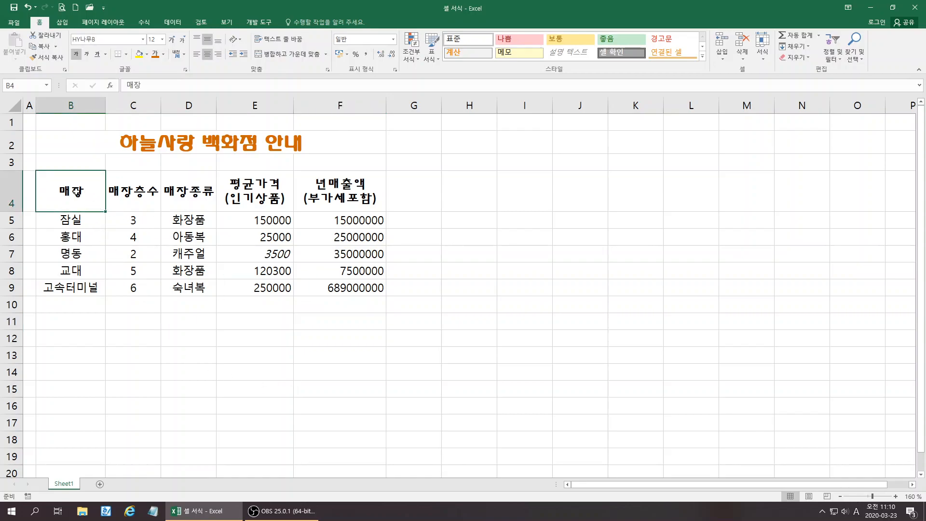
left_click_drag(87, 191, 338, 285)
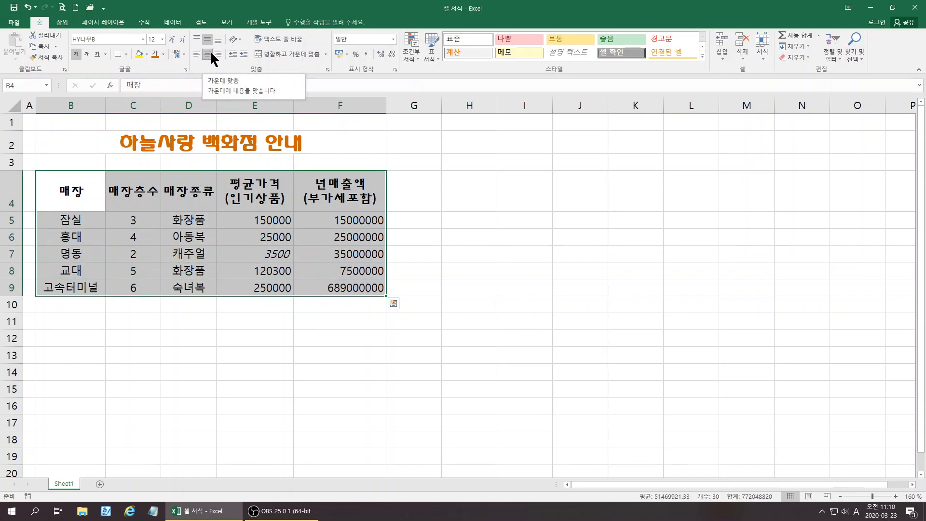
left_click(286, 53)
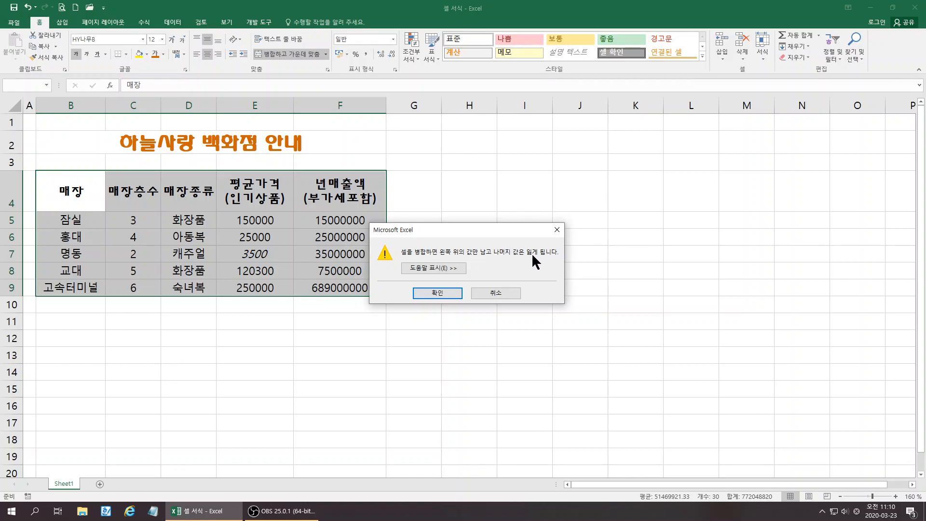
left_click(438, 292)
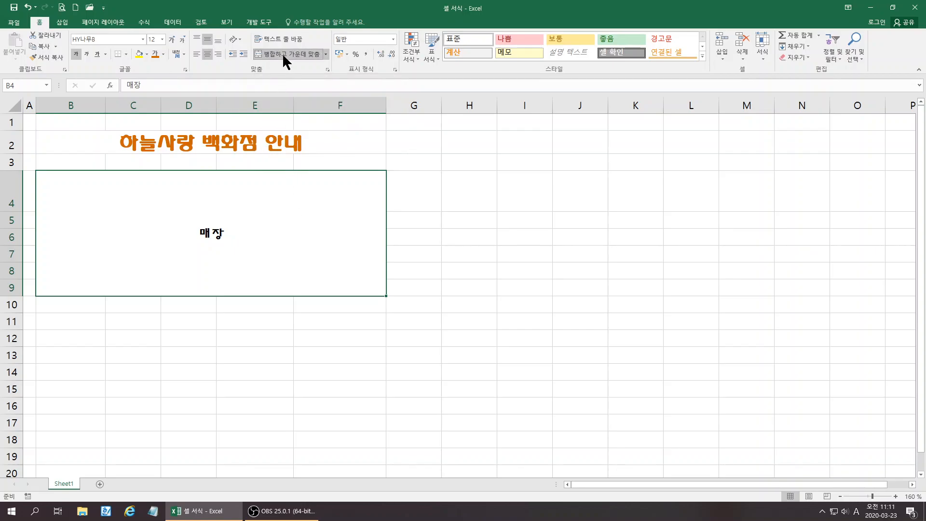
left_click(27, 6)
left_click(157, 374)
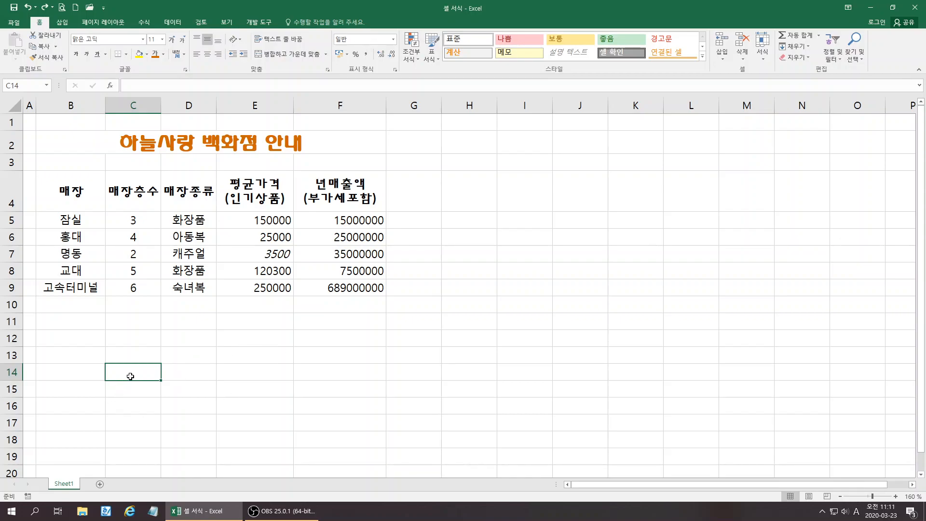
Step: Set the text in B4 to vertical, rotated up and angled counterclockwise in turn, and switch the angle off again
left_click(71, 198)
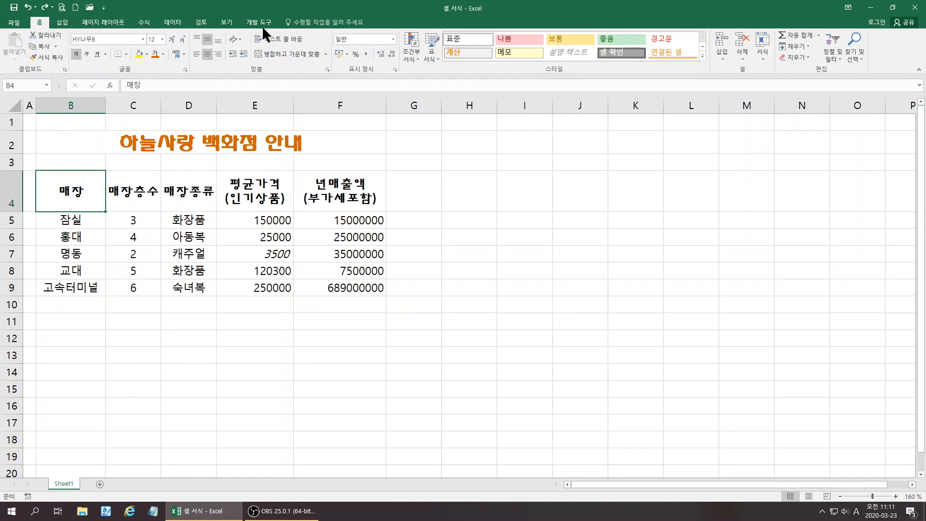
left_click(234, 39)
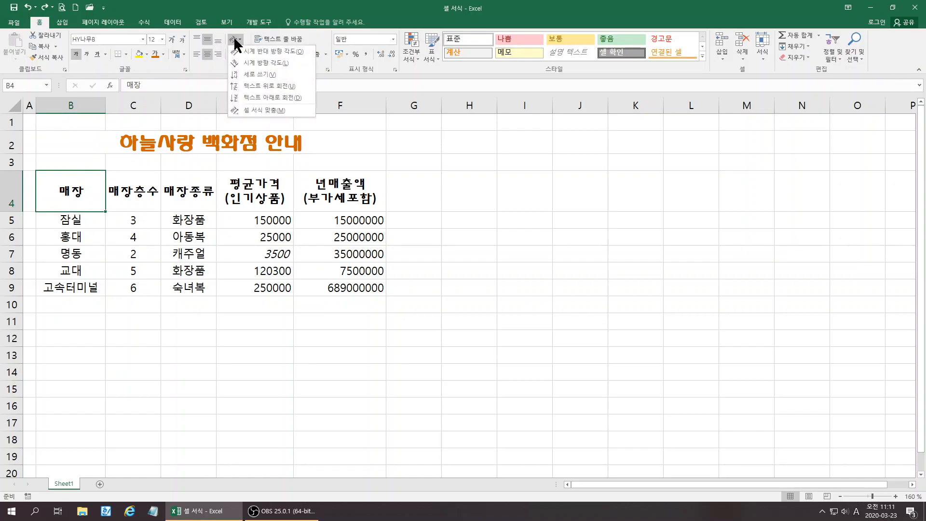
left_click(259, 74)
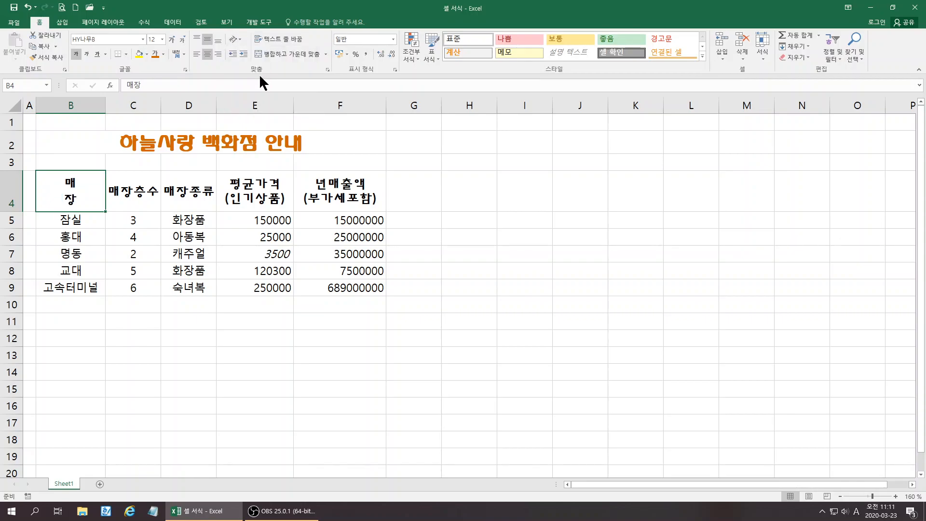
left_click(234, 40)
left_click(244, 83)
left_click(234, 38)
left_click(256, 51)
left_click(238, 37)
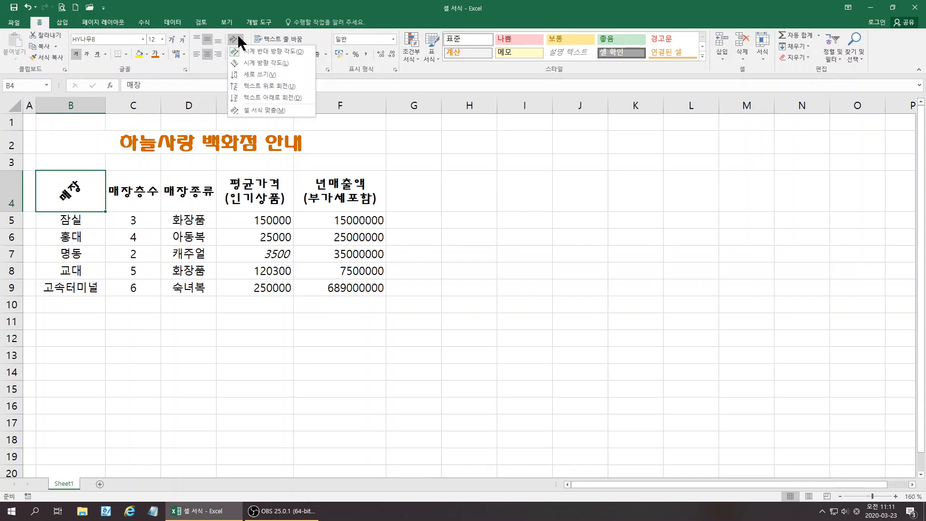
left_click(270, 51)
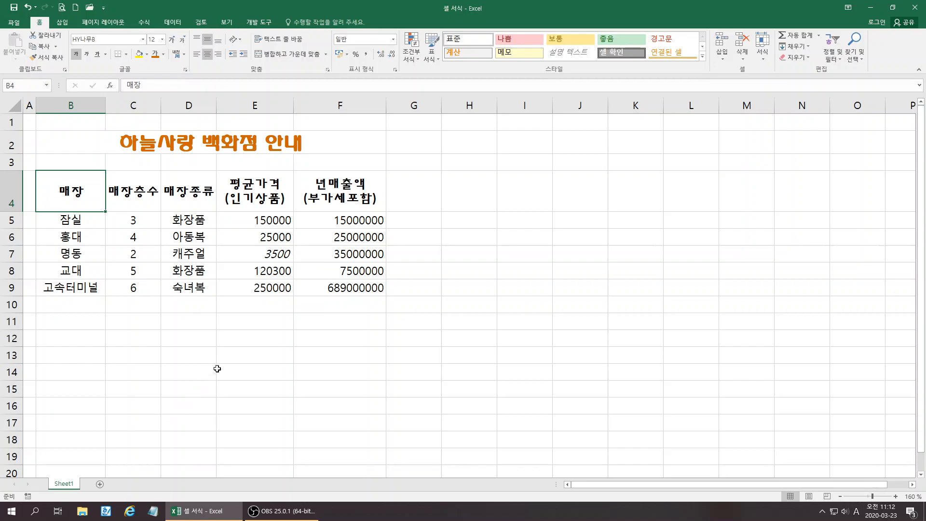
Step: Fill the merged title cell with yellow, and fill B4:F4 together with B5:D9 with the lightest gold theme colour
left_click(175, 143)
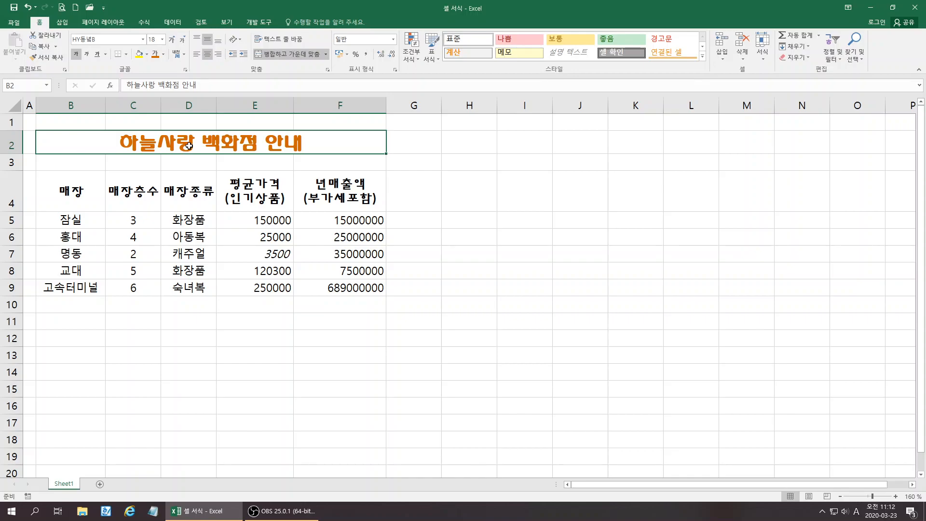
left_click(137, 54)
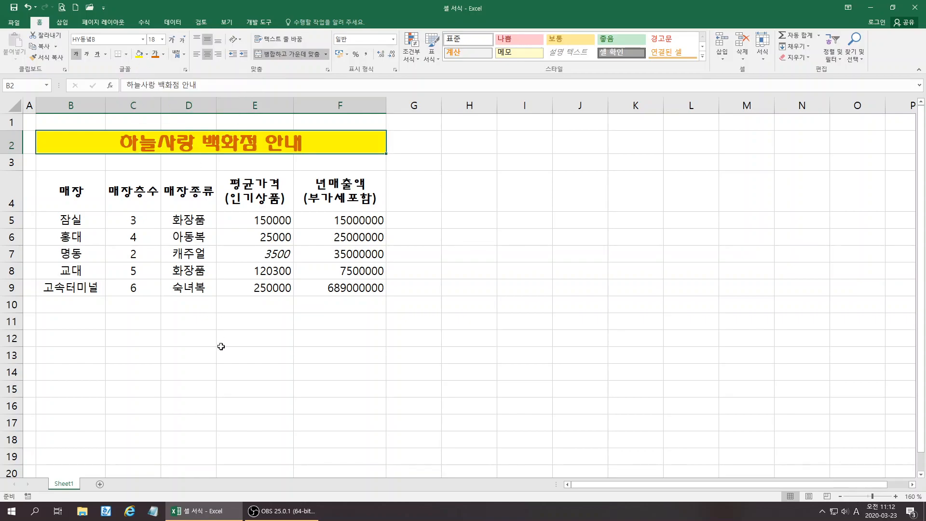
left_click(73, 192)
left_click_drag(129, 191, 333, 186)
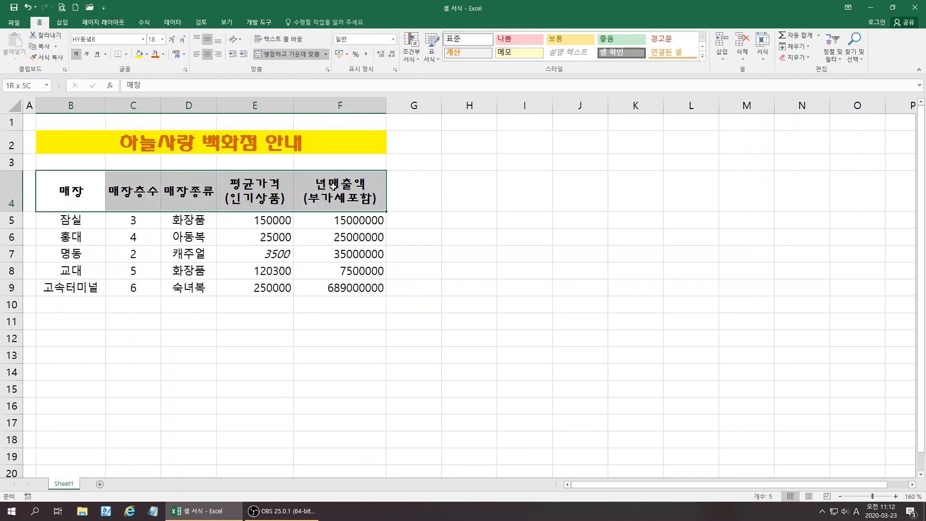
left_click_drag(73, 222, 180, 291)
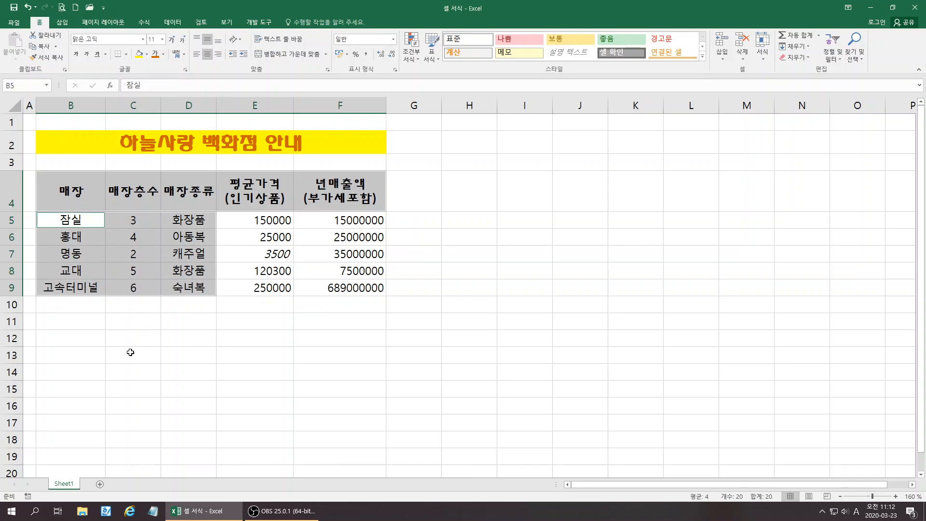
left_click(148, 54)
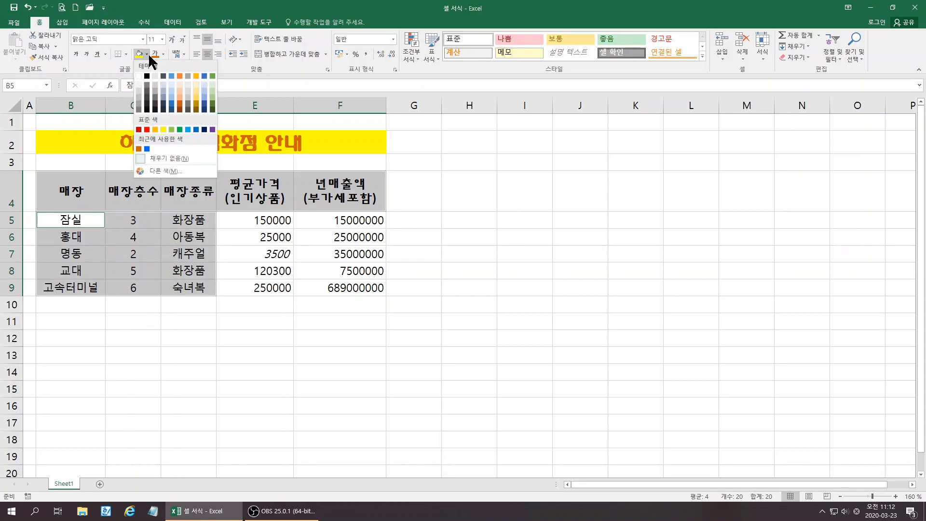
left_click(196, 84)
left_click(199, 416)
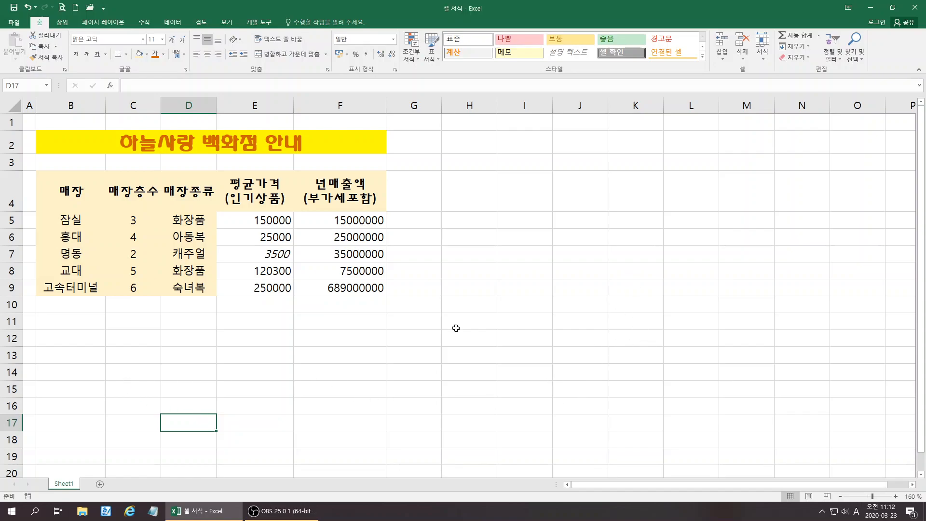
Step: Fill the empty range C13:G21 with a light green theme colour
scroll(427, 323, "down", 3)
left_click_drag(115, 180, 415, 311)
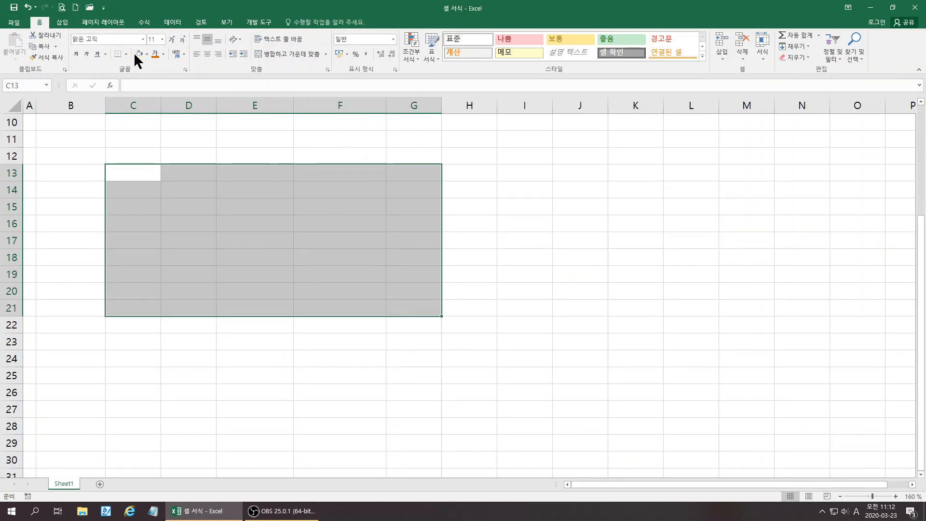
left_click(148, 51)
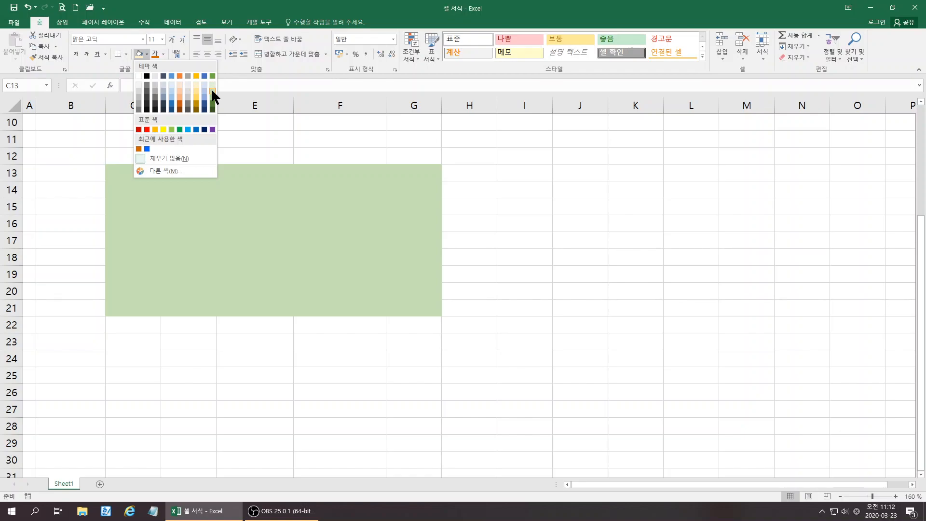
left_click(212, 91)
left_click(523, 260)
Step: Change the fill of the green range C13:G21 to white
left_click_drag(134, 179, 406, 304)
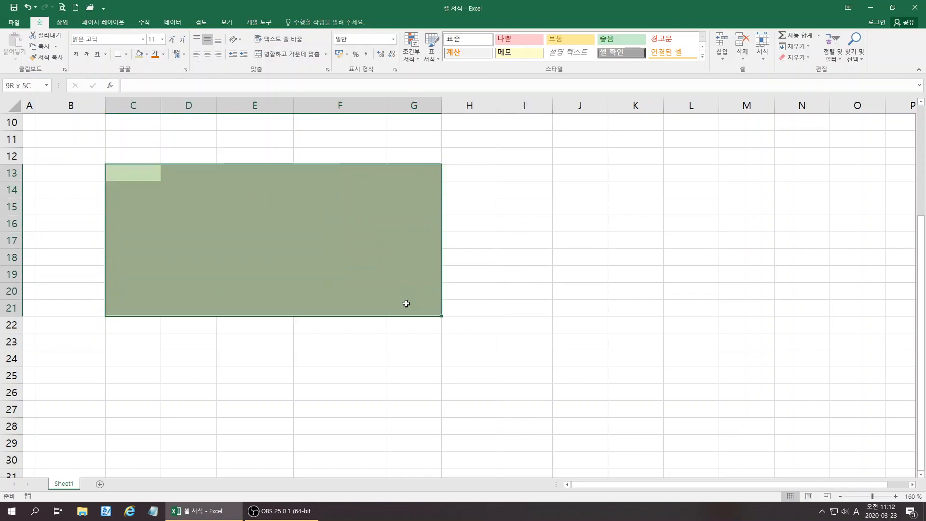
left_click(146, 53)
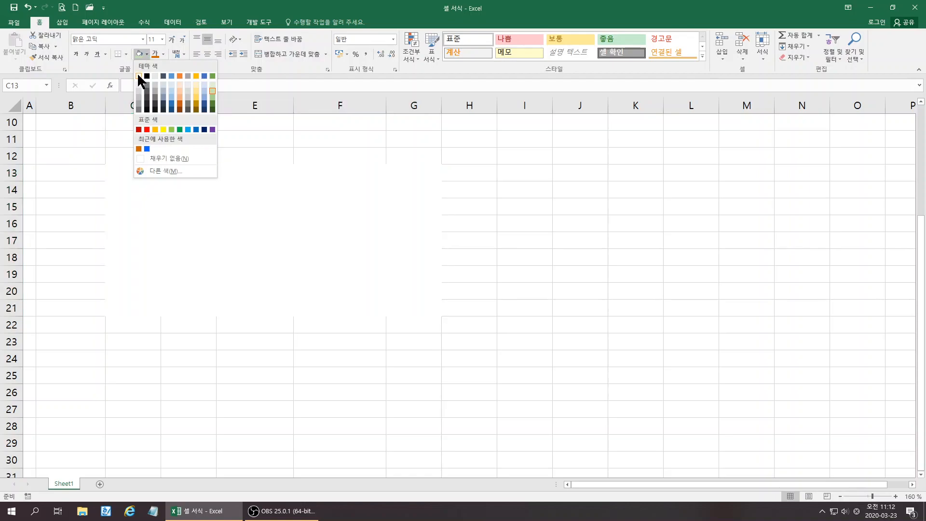
left_click(139, 76)
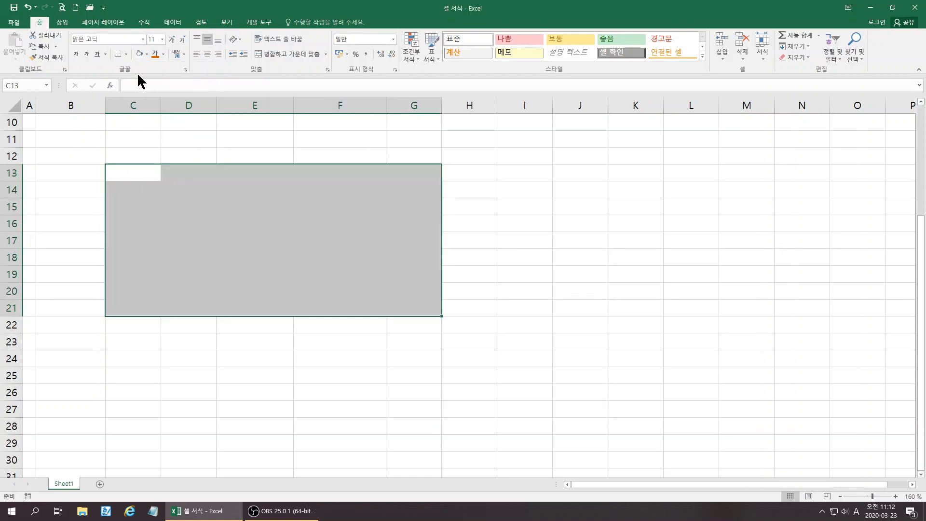
left_click(636, 290)
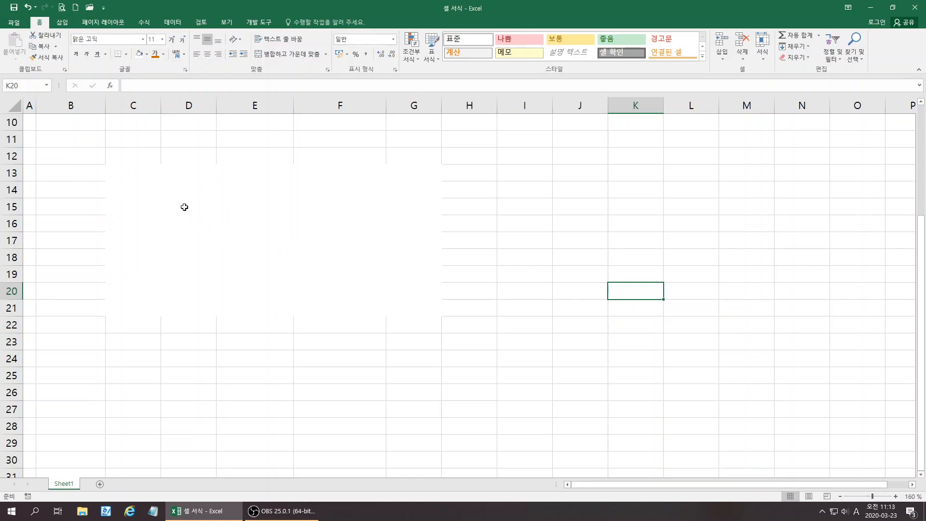
Step: Remove the fill from C12:G21 by setting it to no fill
left_click_drag(127, 159, 419, 311)
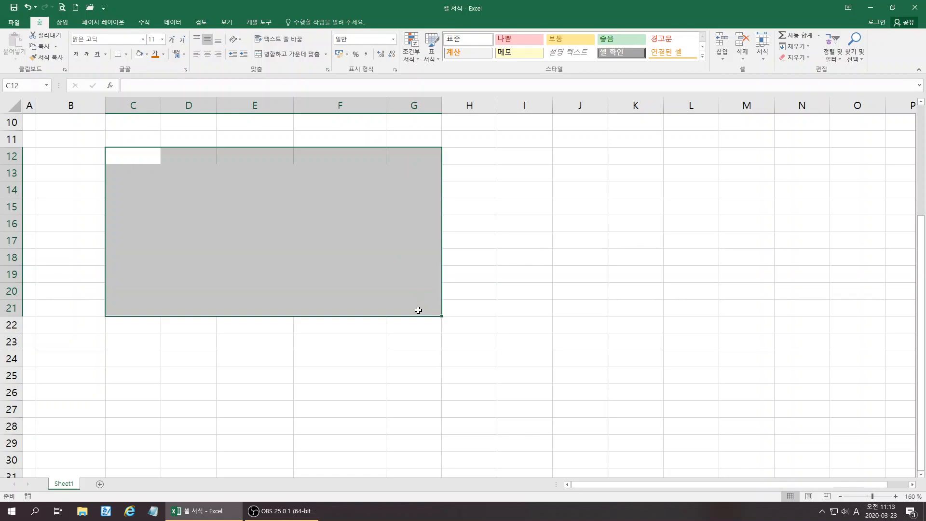
left_click(148, 54)
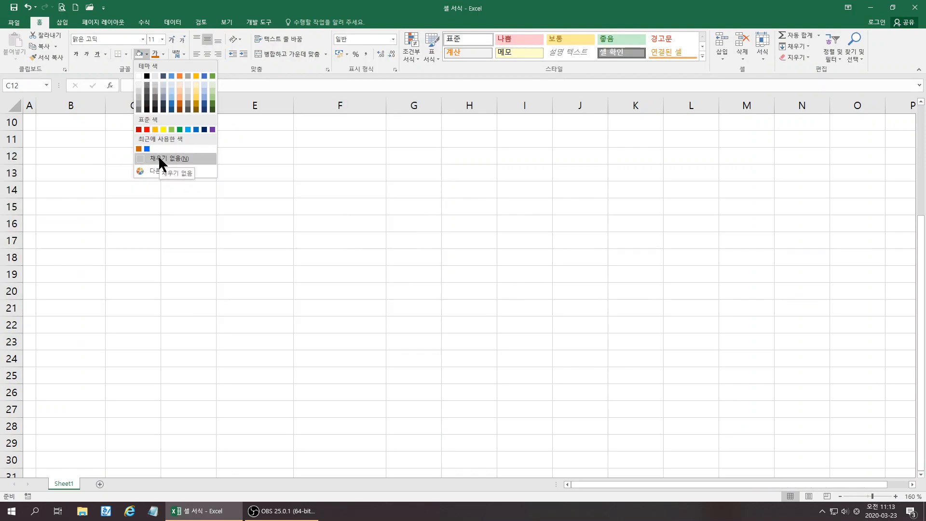
left_click(159, 159)
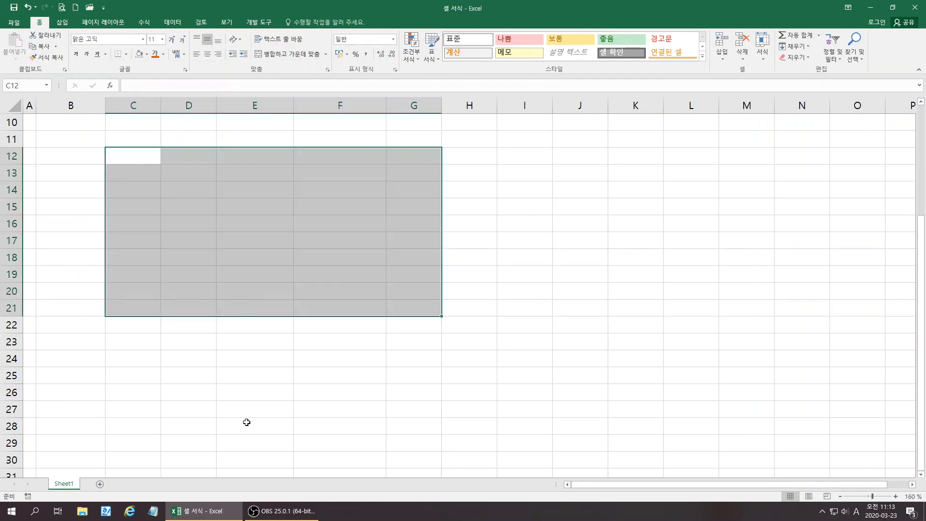
Step: Remove the fill from the header cells B4:F4 and from B5:D9 by setting both ranges to no fill
scroll(246, 422, "up", 3)
left_click_drag(80, 178, 304, 188)
left_click_drag(75, 226, 188, 289)
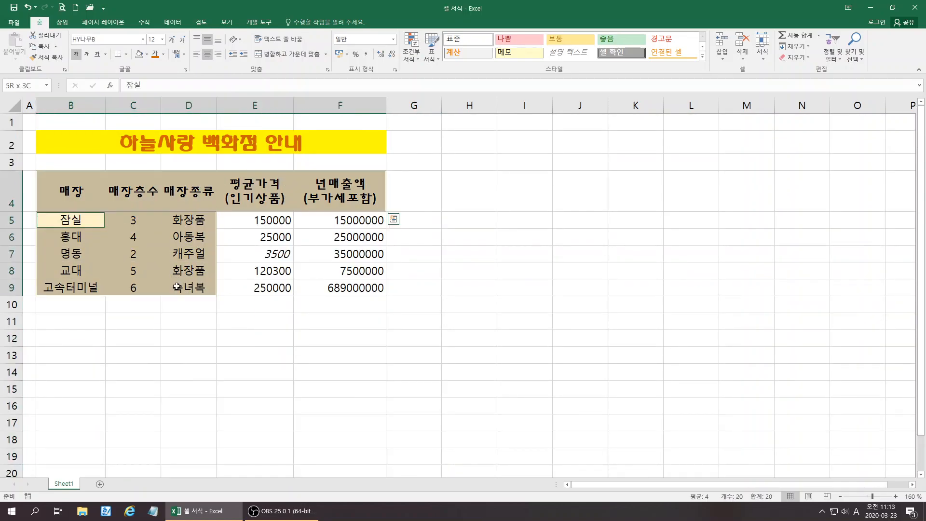
left_click(145, 53)
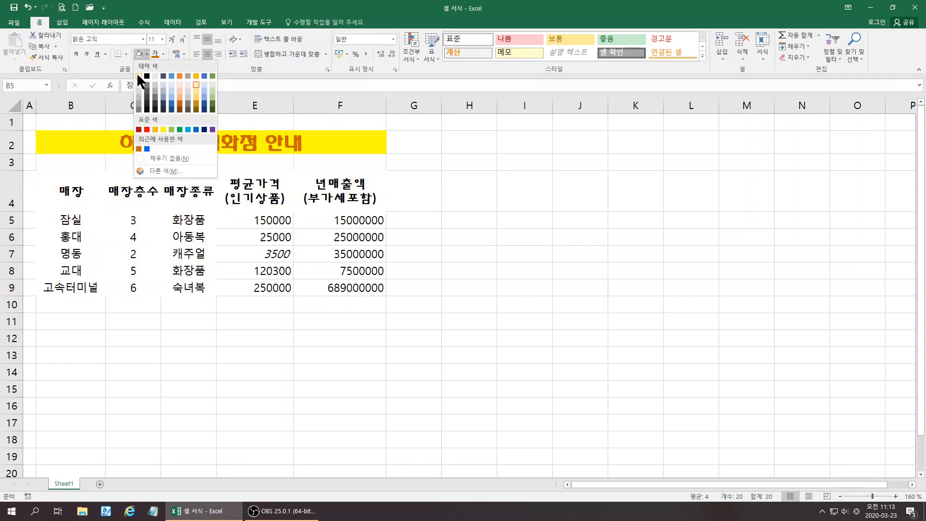
left_click(159, 158)
left_click(187, 368)
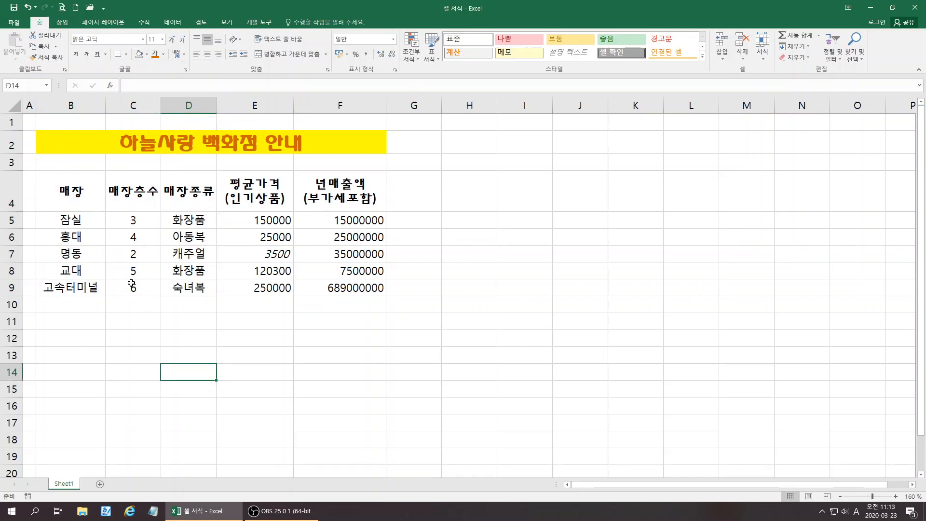
Step: Fill the table header row B4:F4 with the lightest gold theme colour
left_click_drag(71, 193, 340, 193)
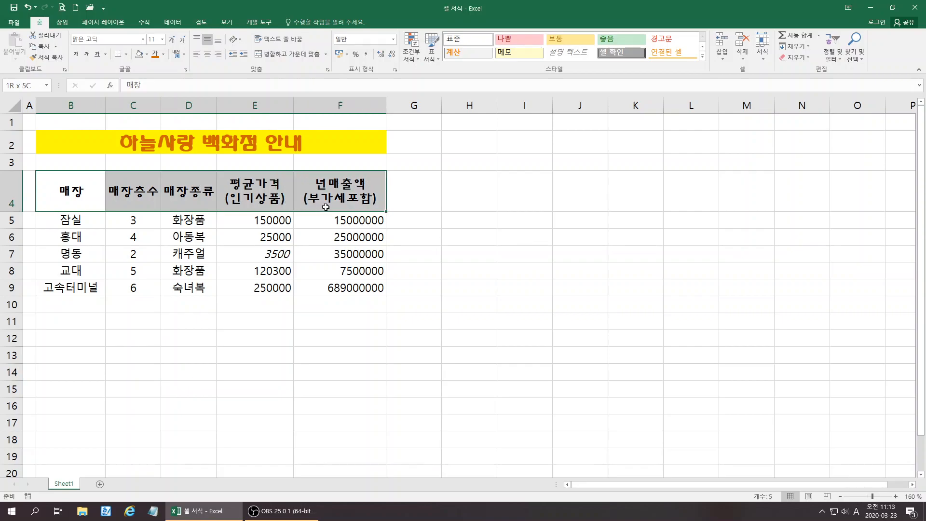
left_click(147, 53)
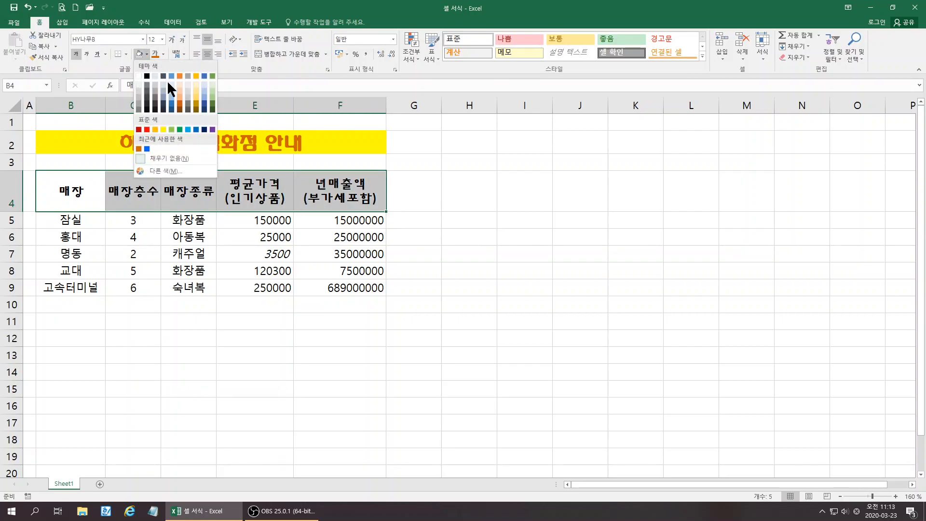
left_click(195, 82)
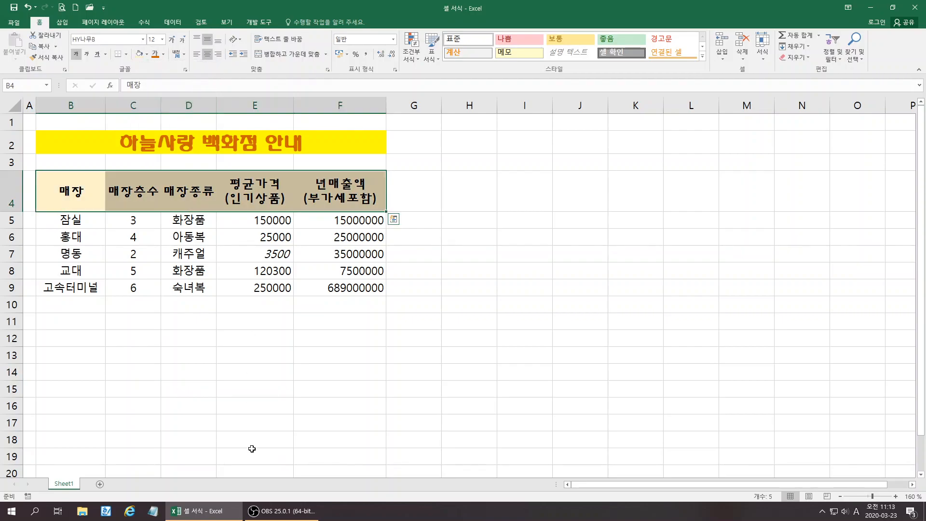
left_click(217, 418)
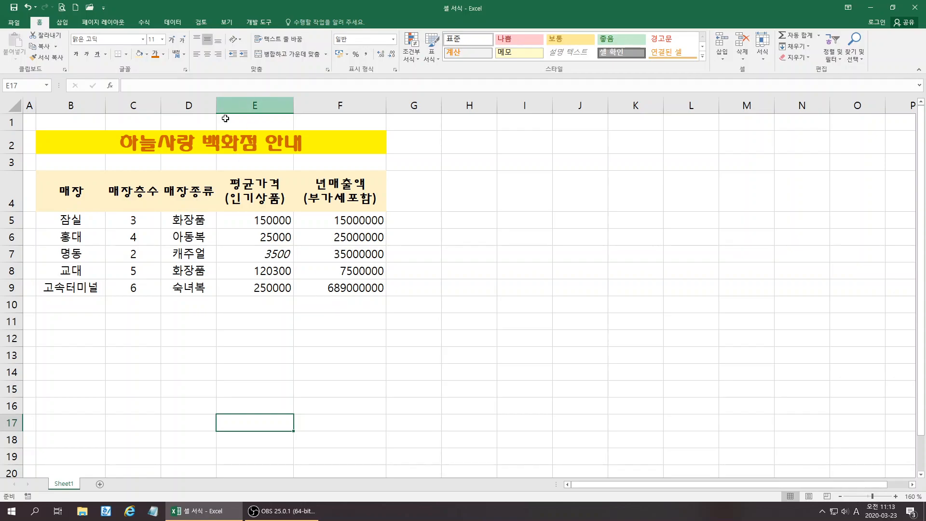
Step: Apply all borders to the merged title cell and the table range B4:F9
left_click(208, 141)
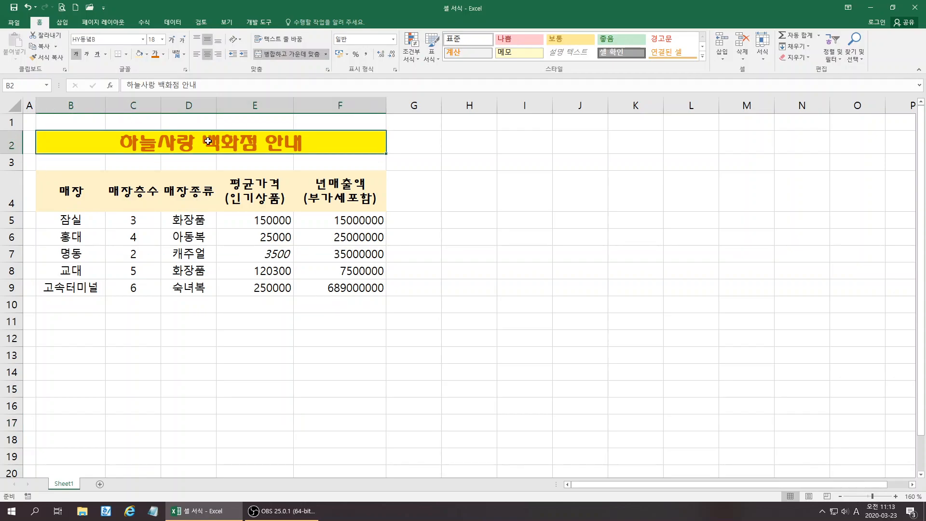
left_click_drag(72, 193, 335, 292)
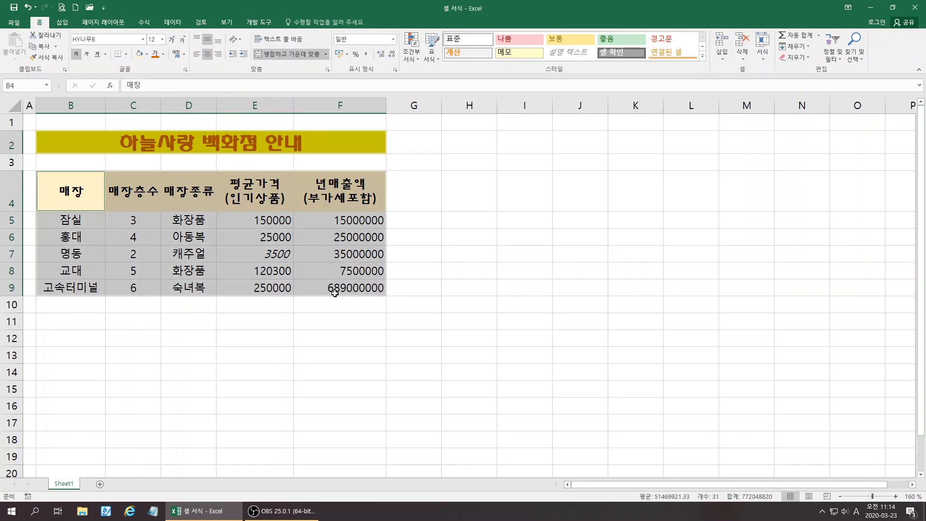
left_click(125, 54)
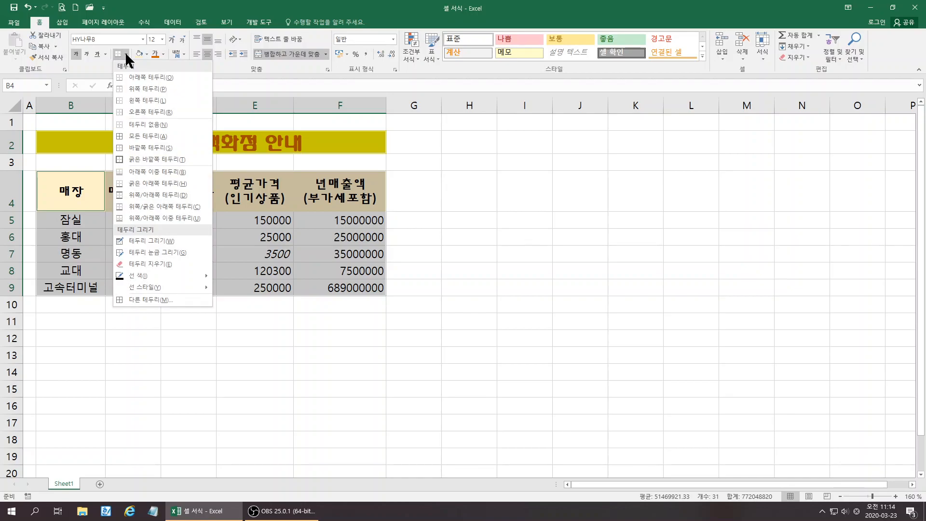
left_click(152, 136)
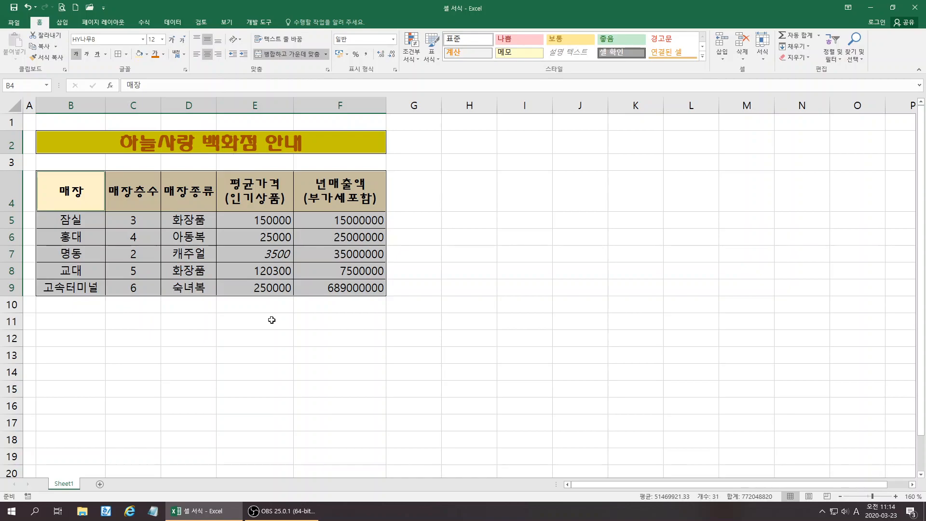
left_click(262, 392)
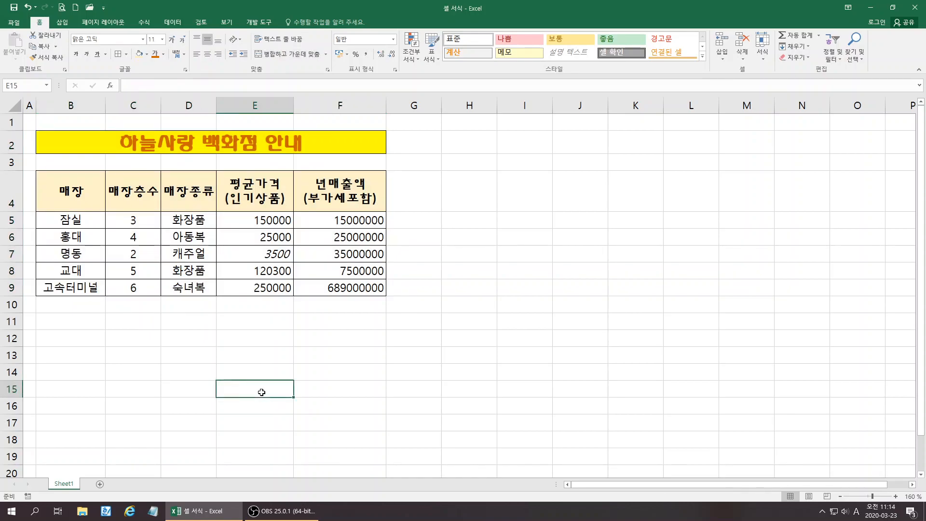
Step: Add thick outside borders around the merged title cell and around the table B4:F9
left_click_drag(93, 189, 343, 288)
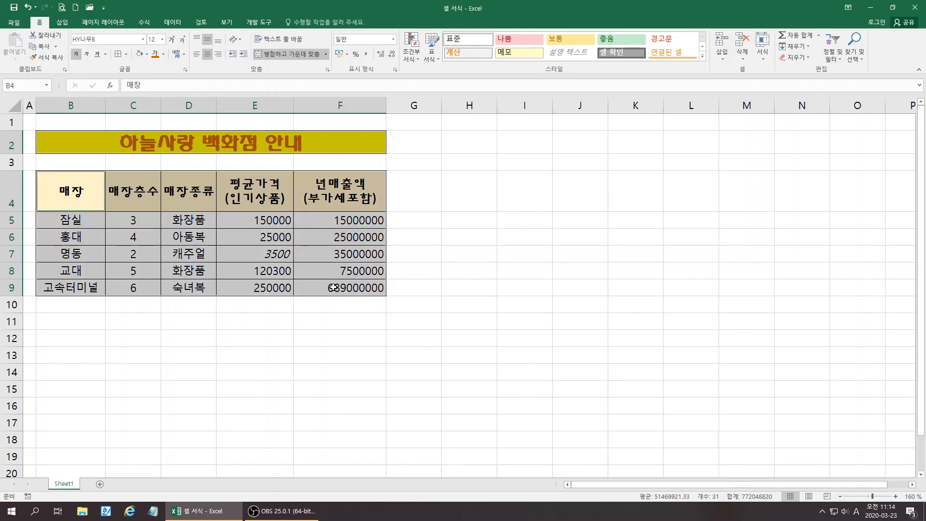
left_click(126, 54)
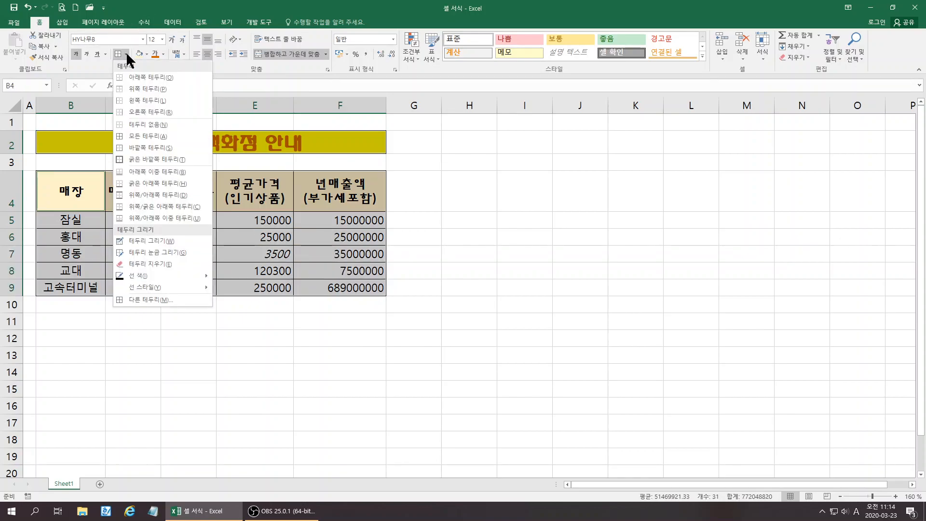
left_click(158, 160)
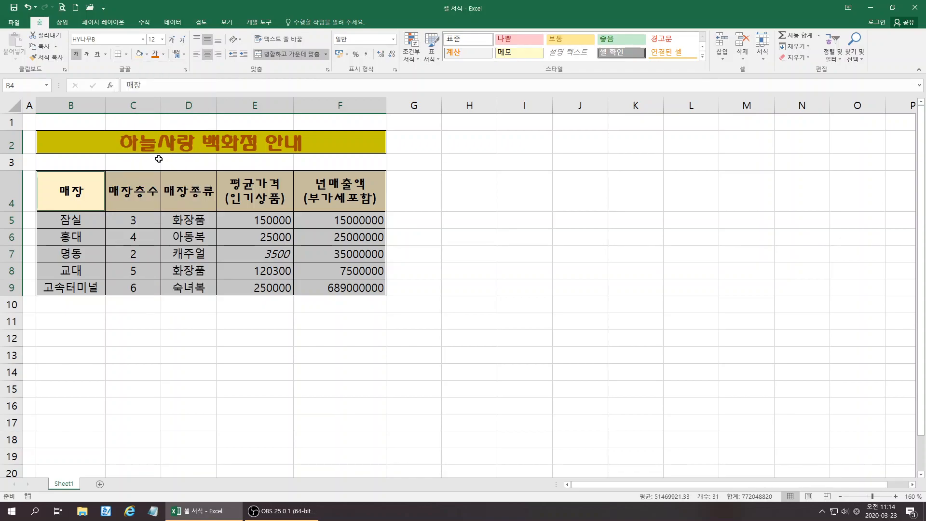
left_click(197, 386)
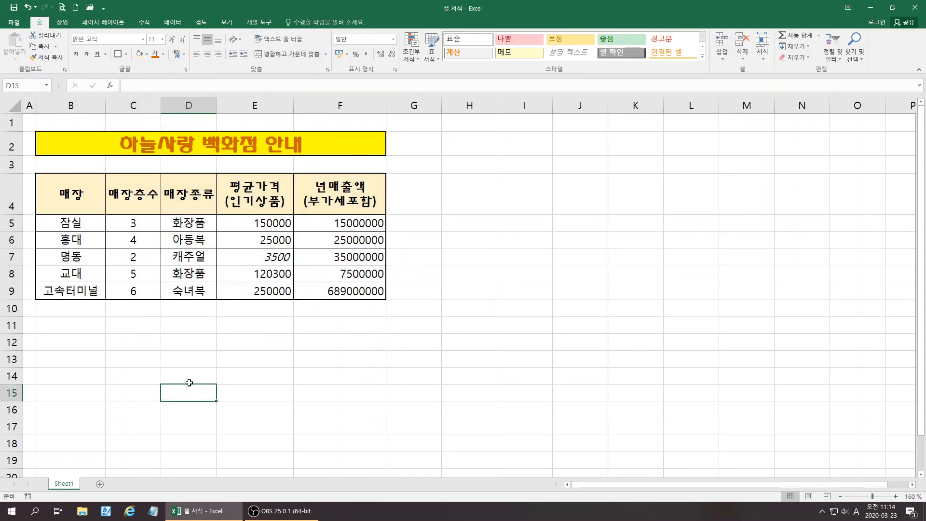
Step: Apply a bottom double border to the table header row B4:F4
left_click_drag(76, 194, 355, 198)
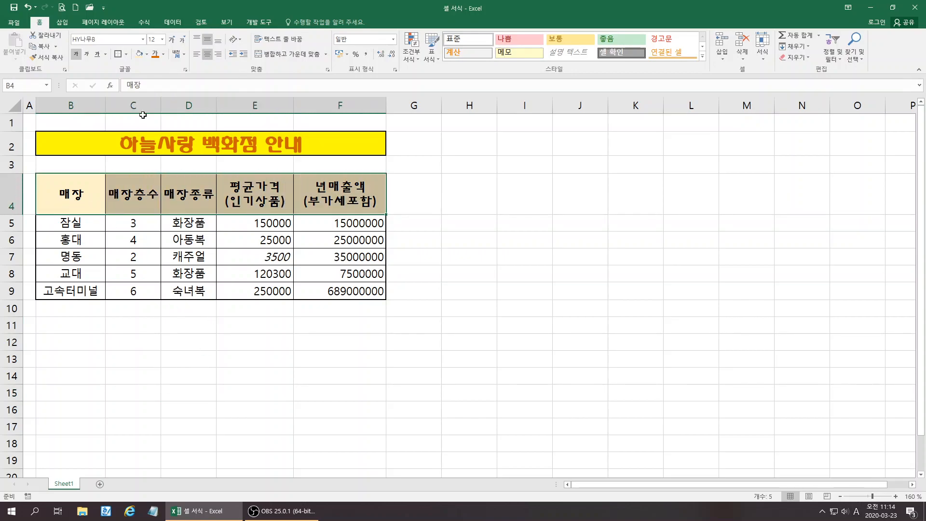
left_click(127, 53)
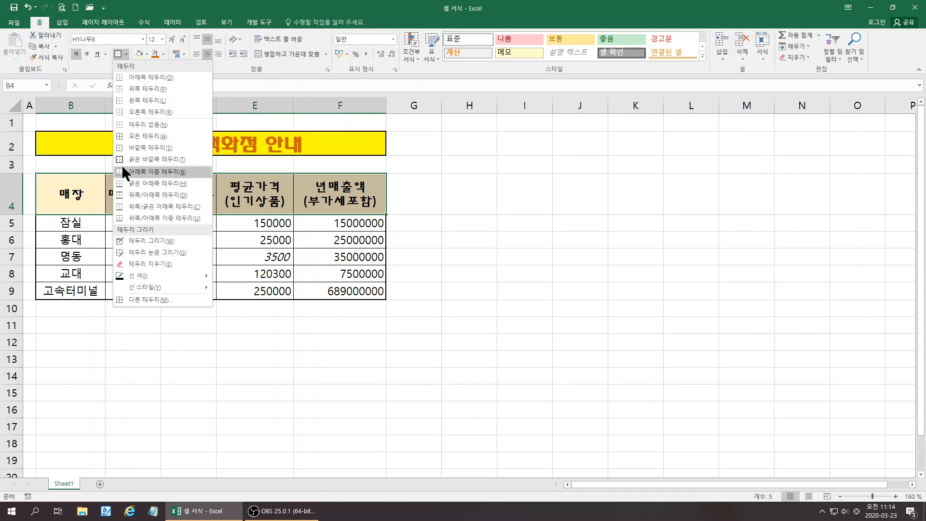
left_click(153, 171)
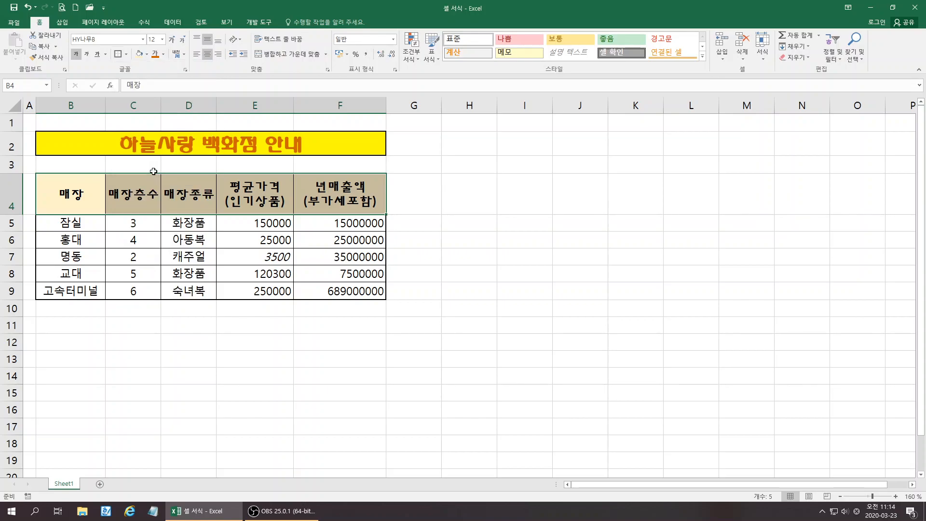
left_click(234, 398)
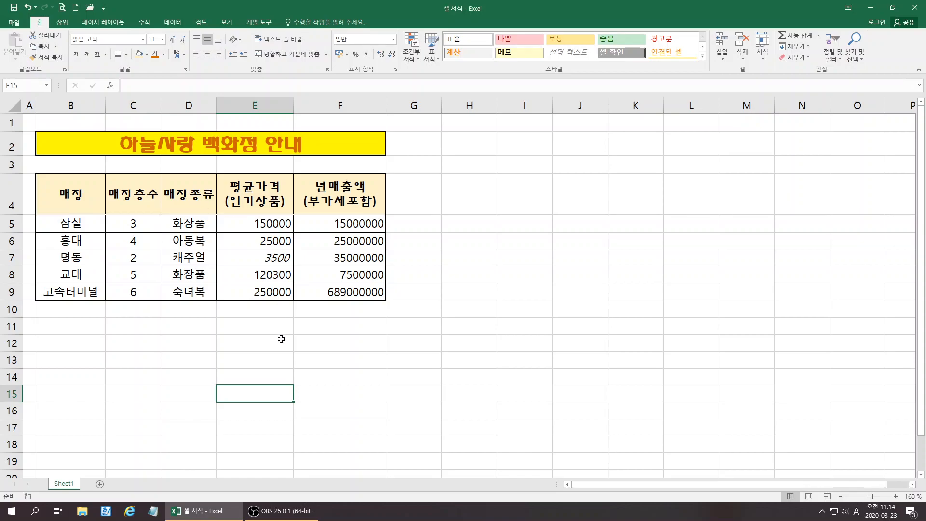
Step: Temporarily widen column A and clear the borders of A2:A10 and G2:G10 to open the sides of the title and table
left_click_drag(36, 105, 101, 105)
left_click(187, 389)
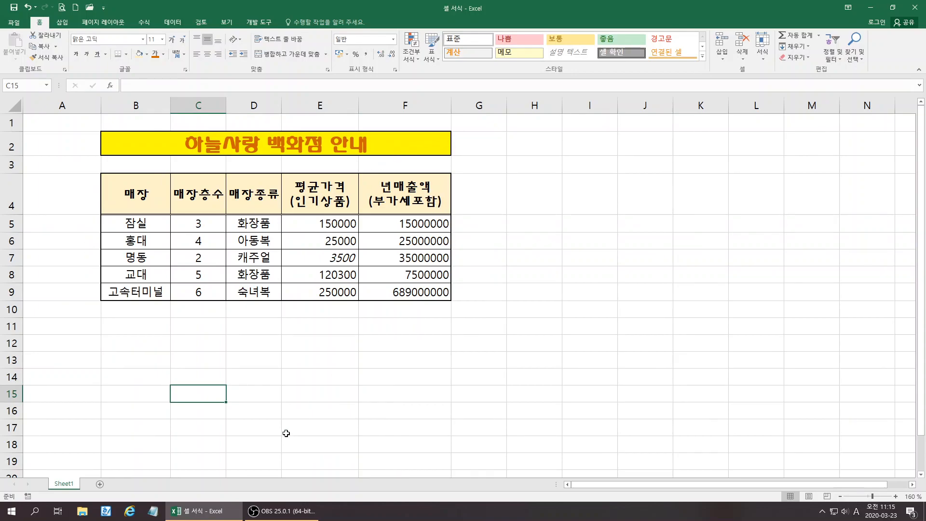
left_click_drag(58, 138, 72, 314)
left_click_drag(473, 138, 475, 310)
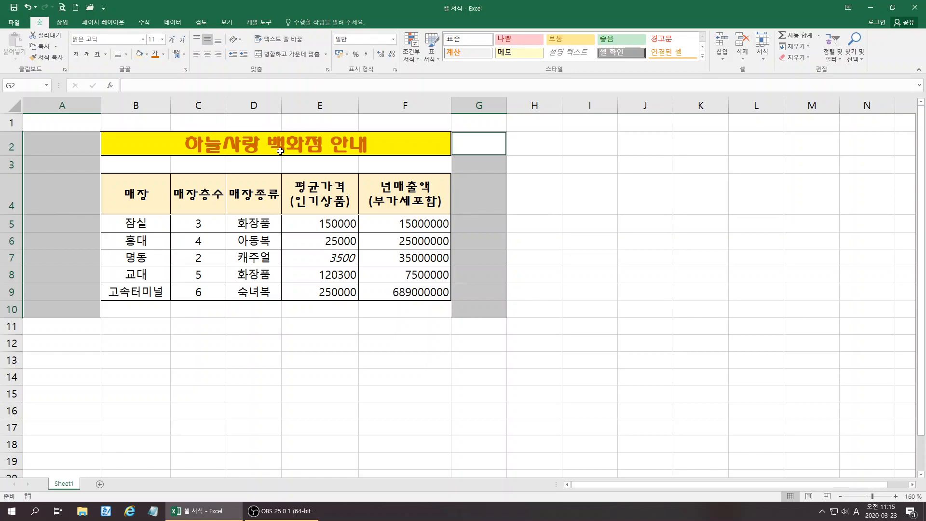
left_click(126, 54)
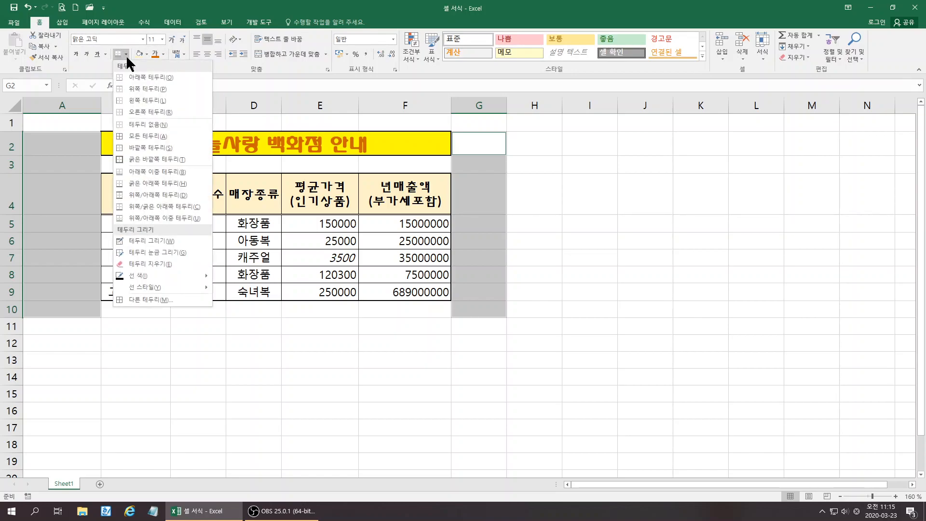
left_click(149, 125)
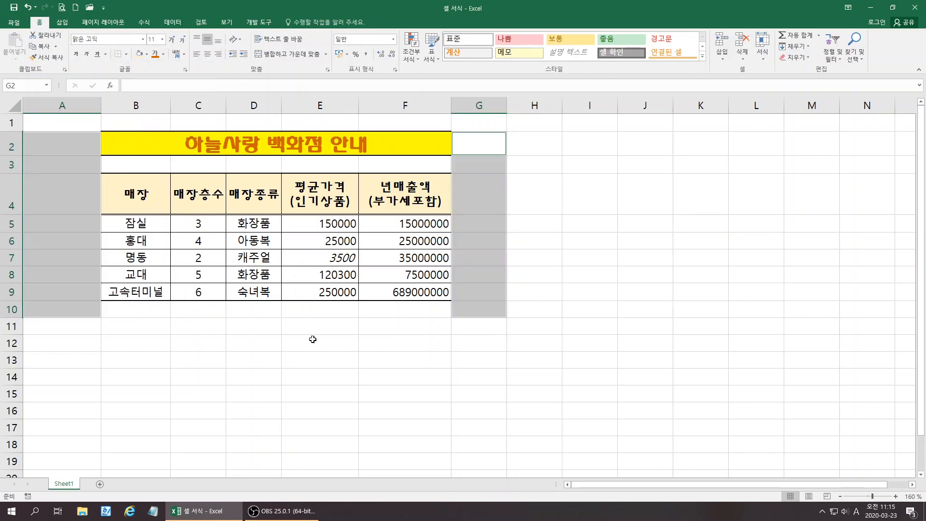
left_click(317, 410)
left_click_drag(102, 105, 56, 106)
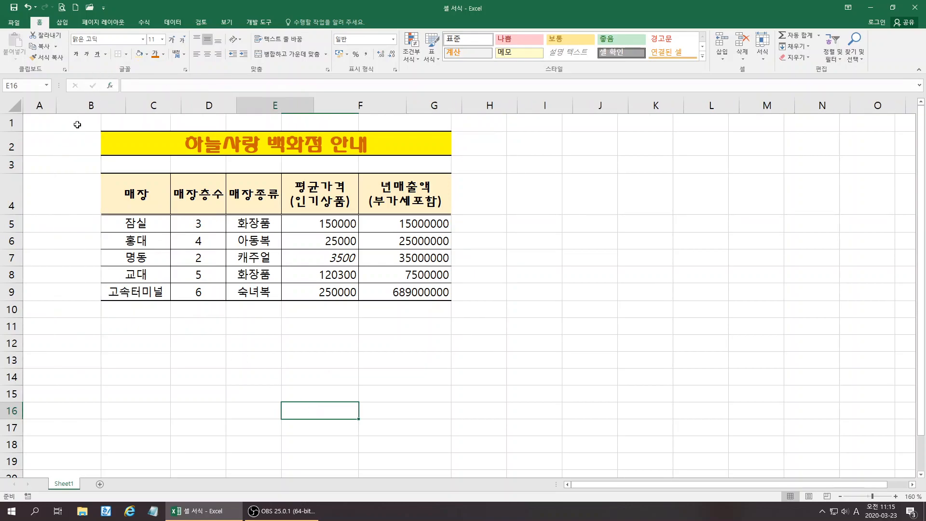
left_click(149, 359)
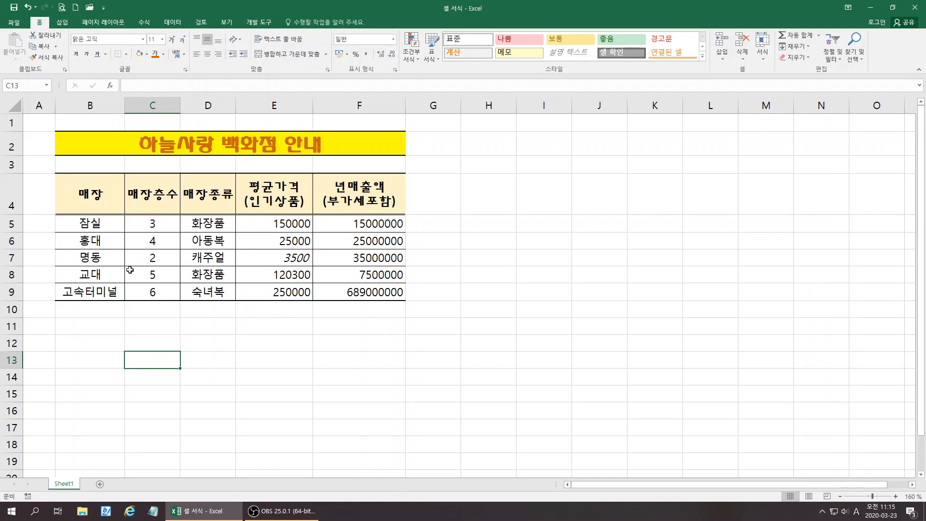
Step: Check the bordered title and table in the print preview and return to the worksheet
left_click(59, 8)
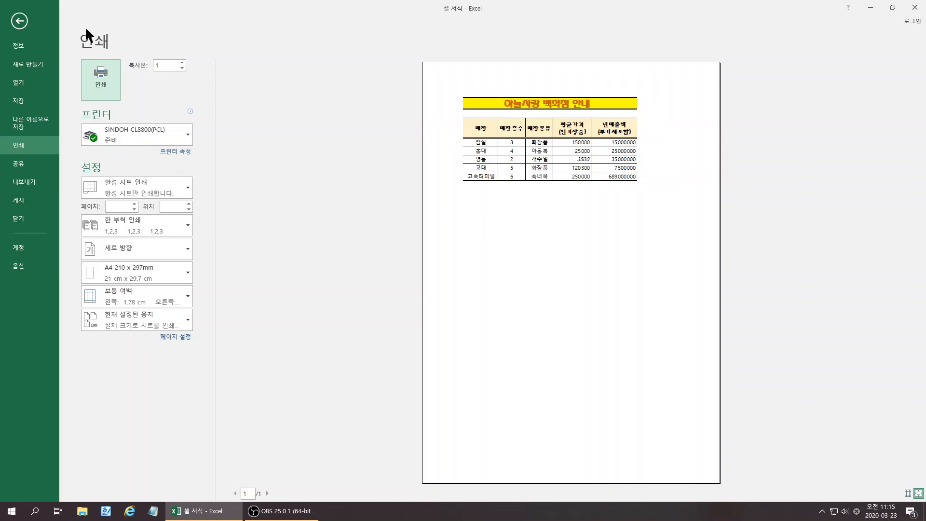
left_click(20, 17)
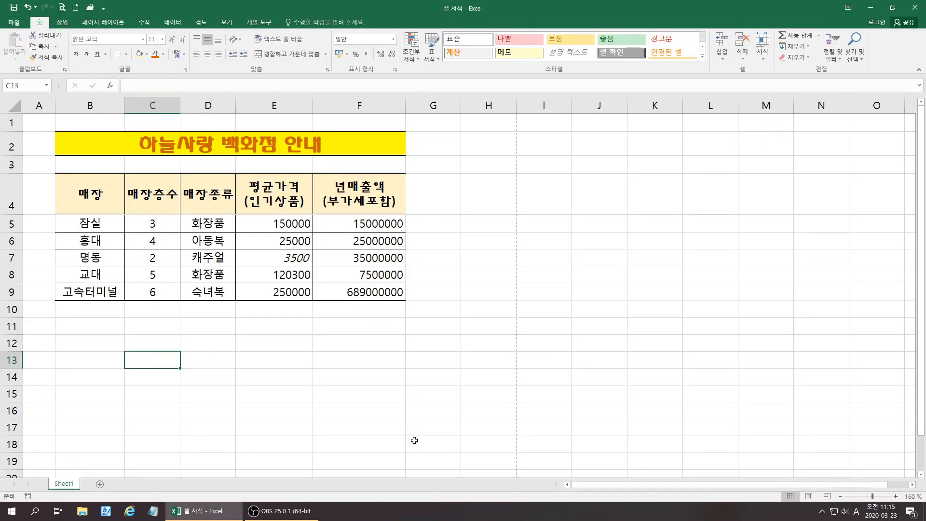
left_click(383, 428)
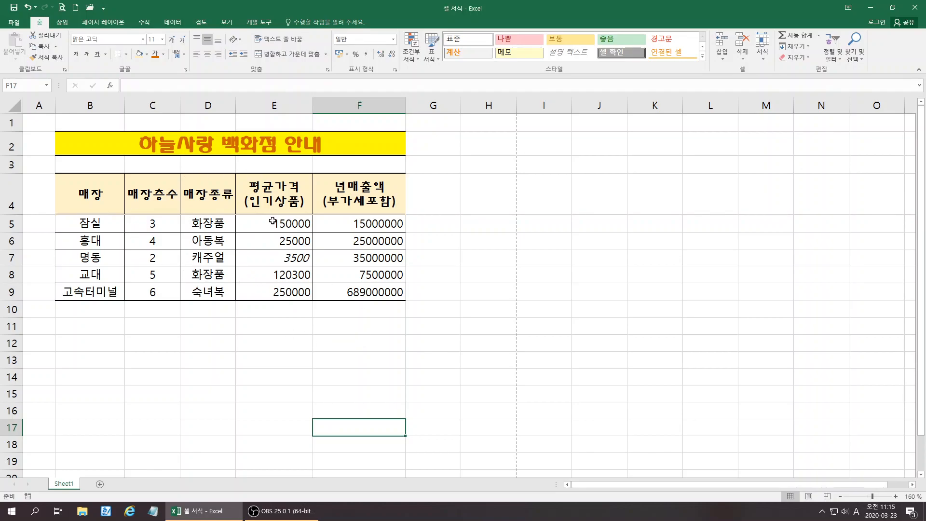
Step: Delete only the contents of the table B4:F9 and undo the deletion
left_click_drag(104, 195, 391, 293)
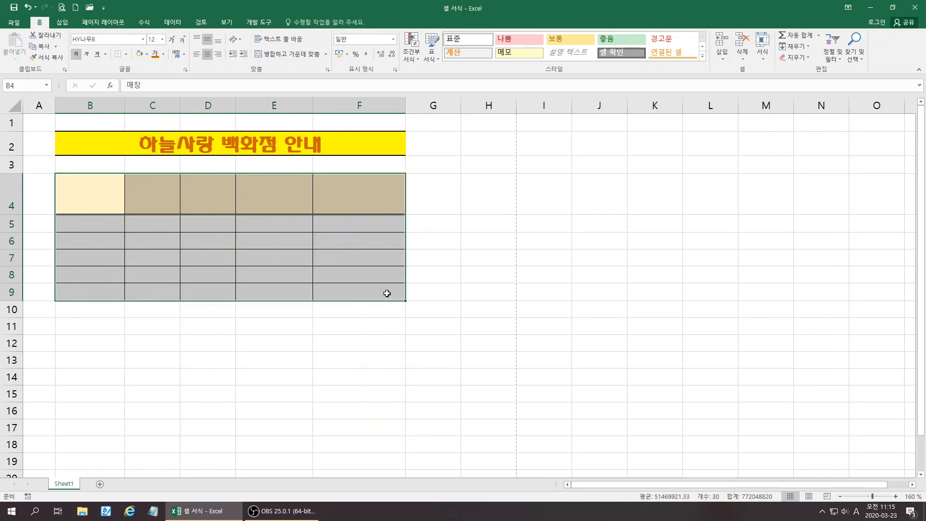
key("Delete")
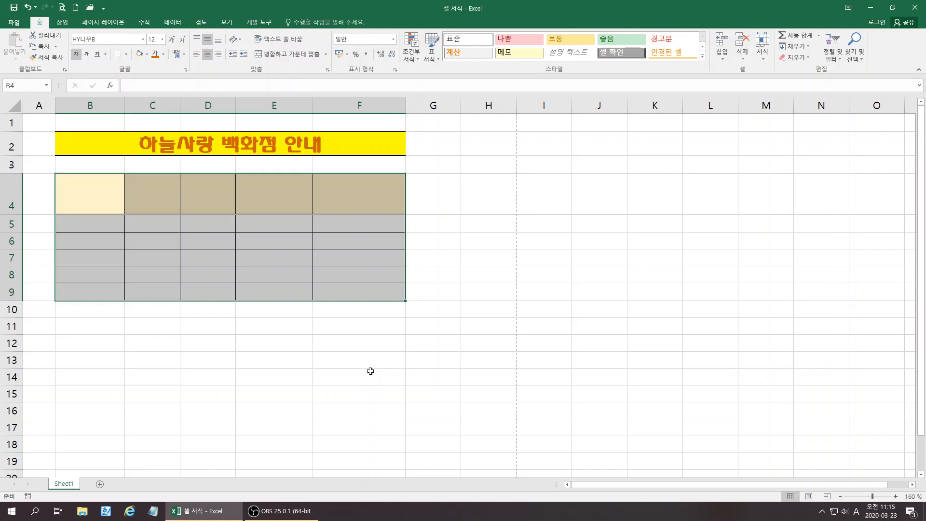
left_click(303, 375)
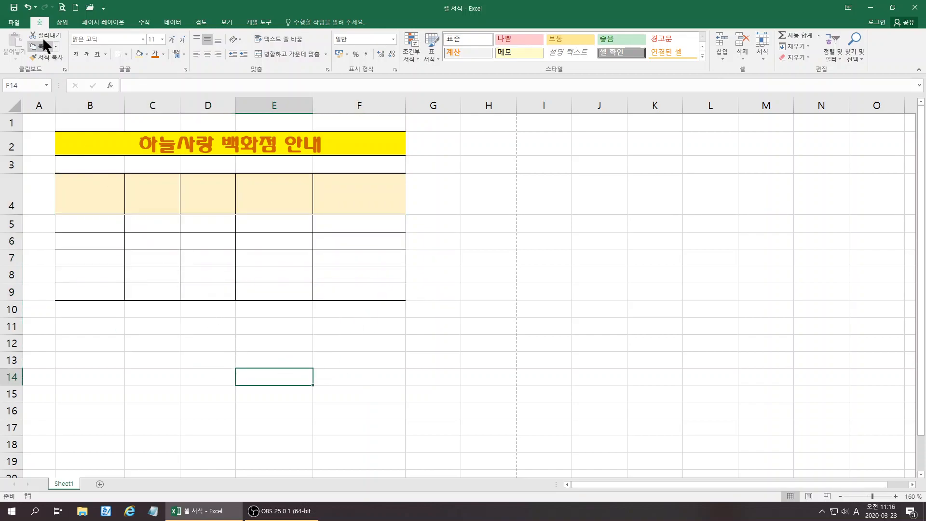
left_click(28, 7)
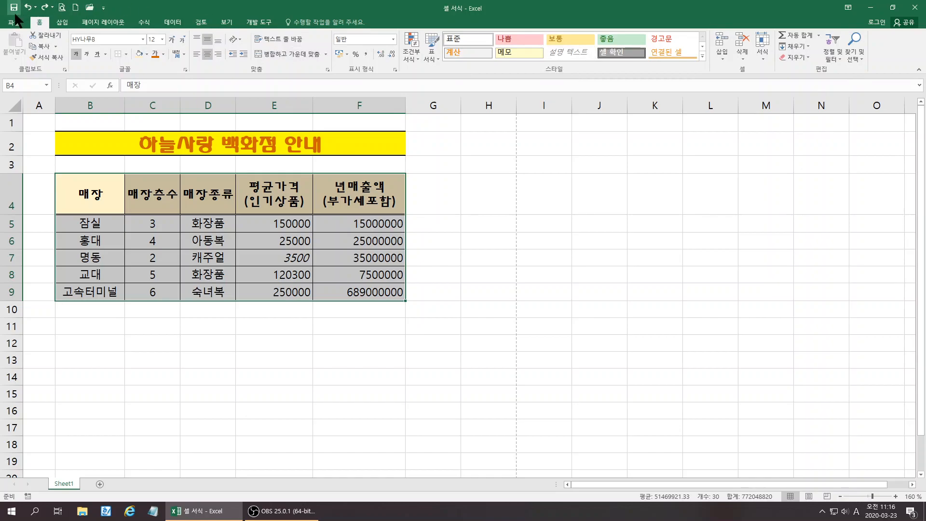
Step: Clear everything from B4:F9, removing both the contents and the formatting
left_click(808, 57)
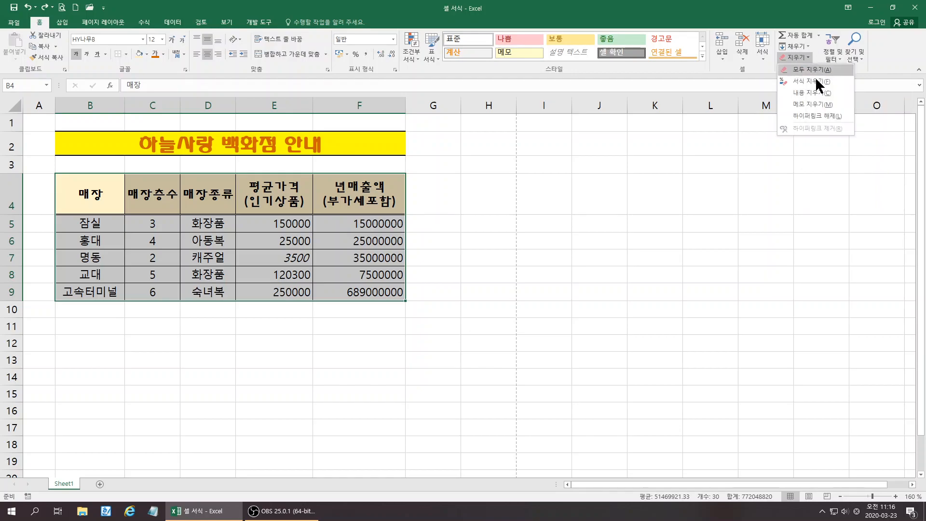
left_click(806, 68)
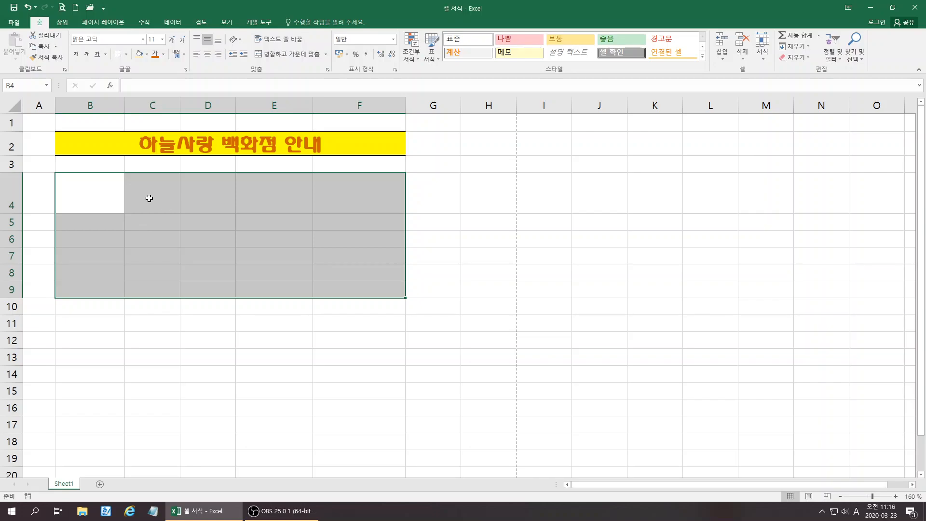
Step: Undo the complete clearing of the table B4:F9
key("ctrl+z")
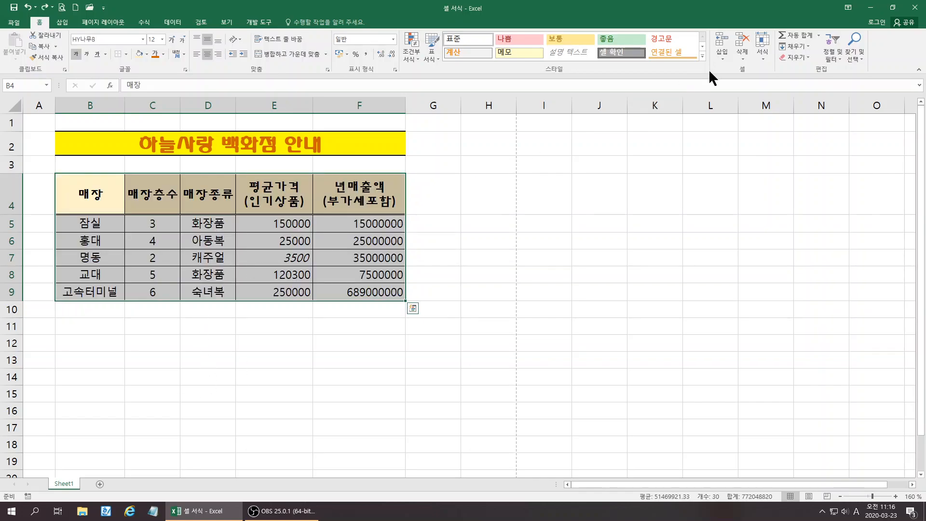
Step: Clear only the formatting of the table B4:F9, keeping its contents, and undo the clearing
left_click(810, 57)
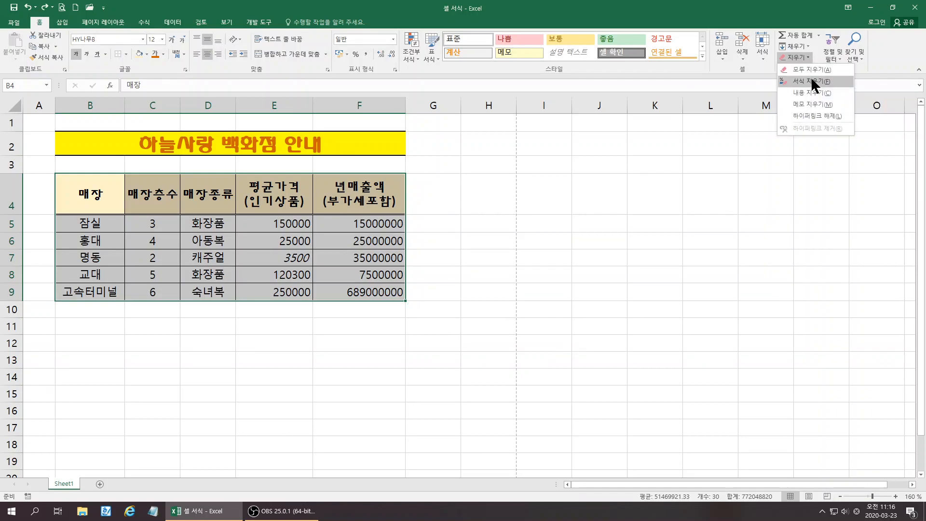
left_click(811, 80)
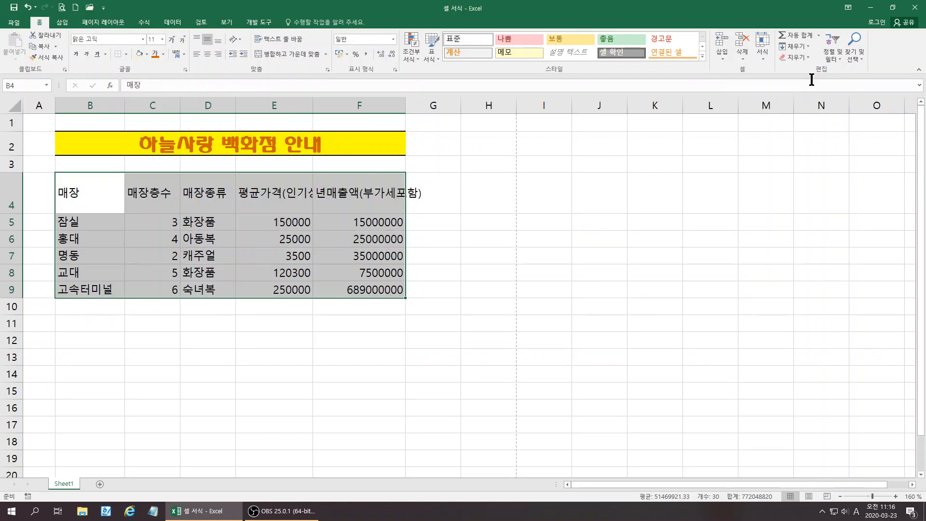
left_click(463, 388)
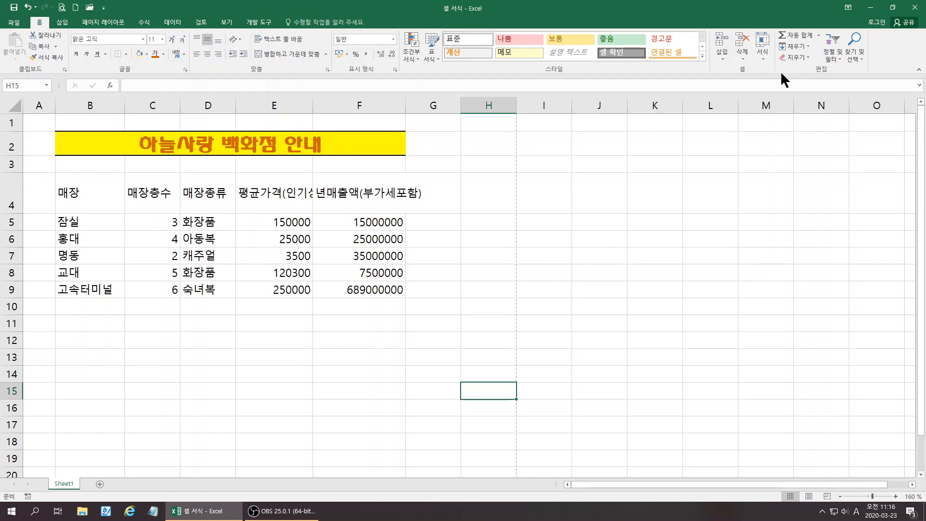
key("ctrl+z")
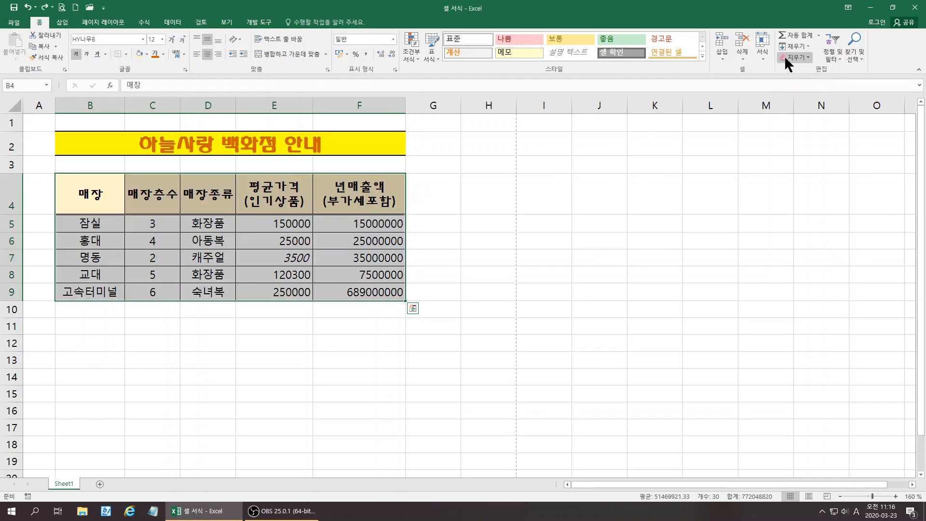
left_click(804, 57)
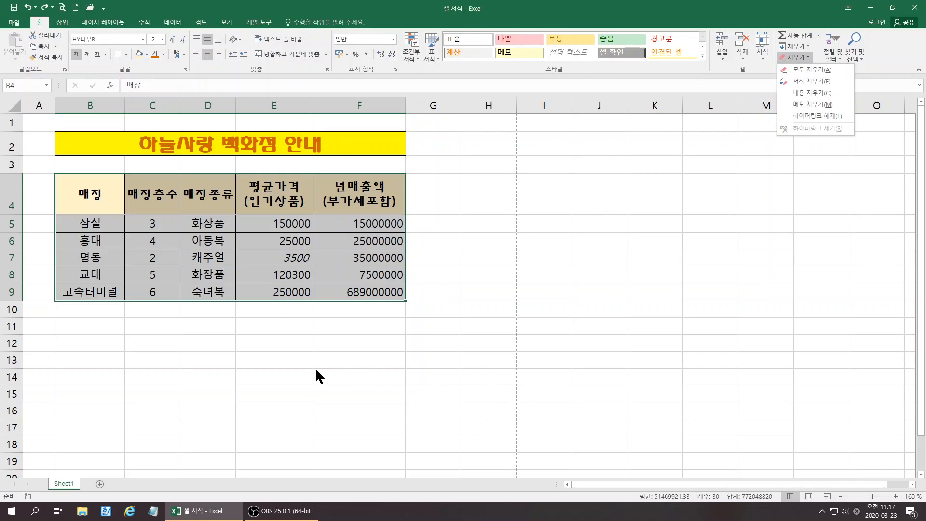
left_click(182, 389)
left_click(216, 347)
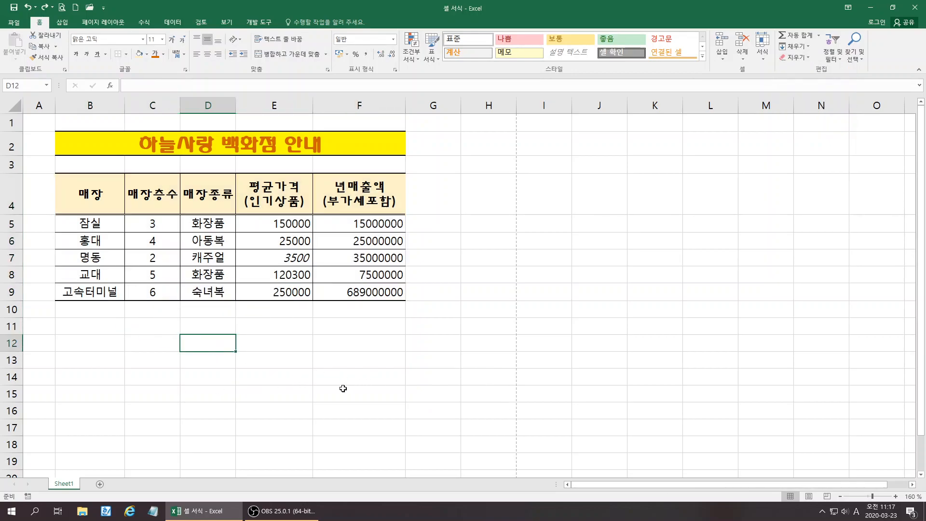
Step: Remove all borders from the table B4:F9
left_click_drag(95, 188, 347, 292)
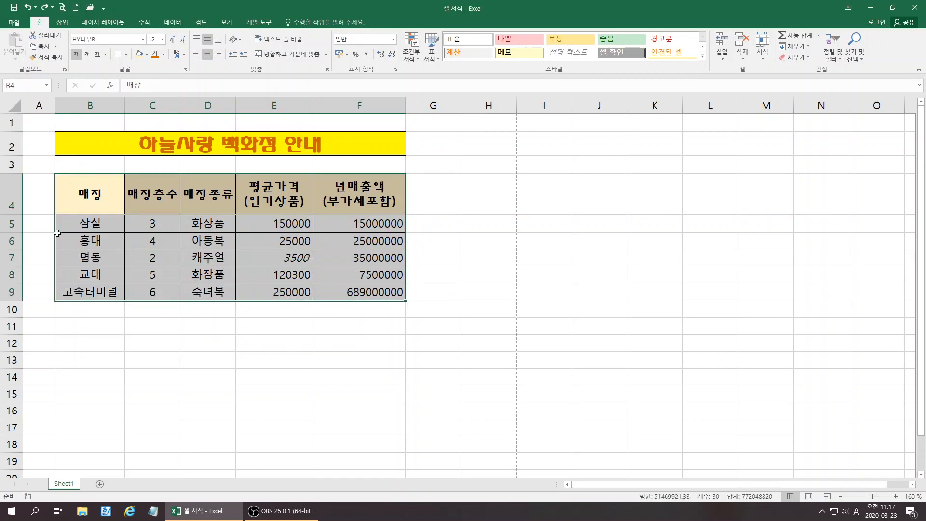
left_click(126, 54)
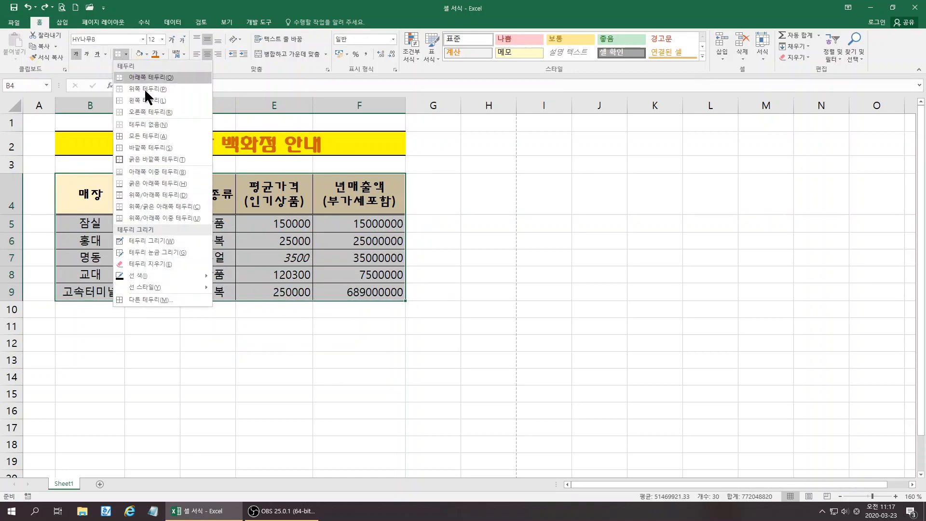
left_click(148, 124)
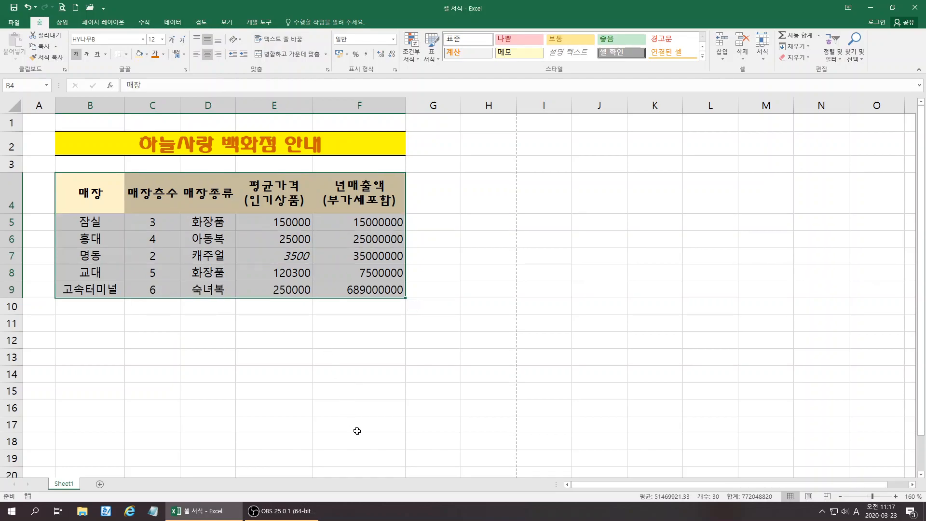
Step: Apply thin solid red borders to the outline and inside lines of the table B4:F9 through the Format Cells settings
left_click(357, 431)
left_click_drag(90, 196, 344, 286)
right_click(345, 289)
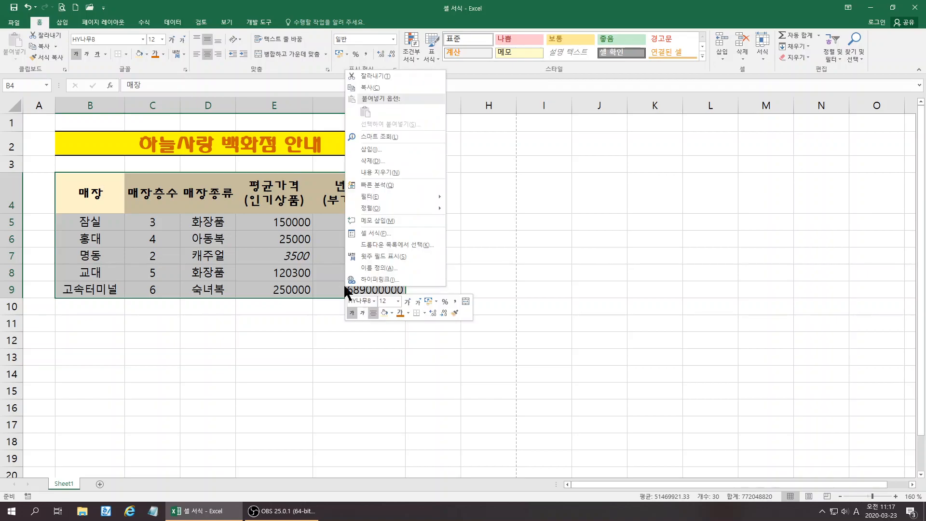
left_click(374, 235)
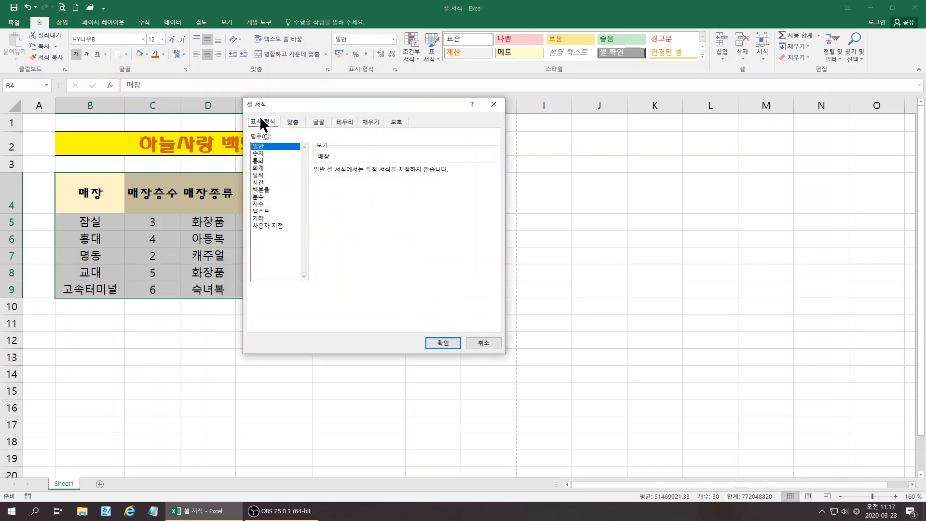
left_click(344, 124)
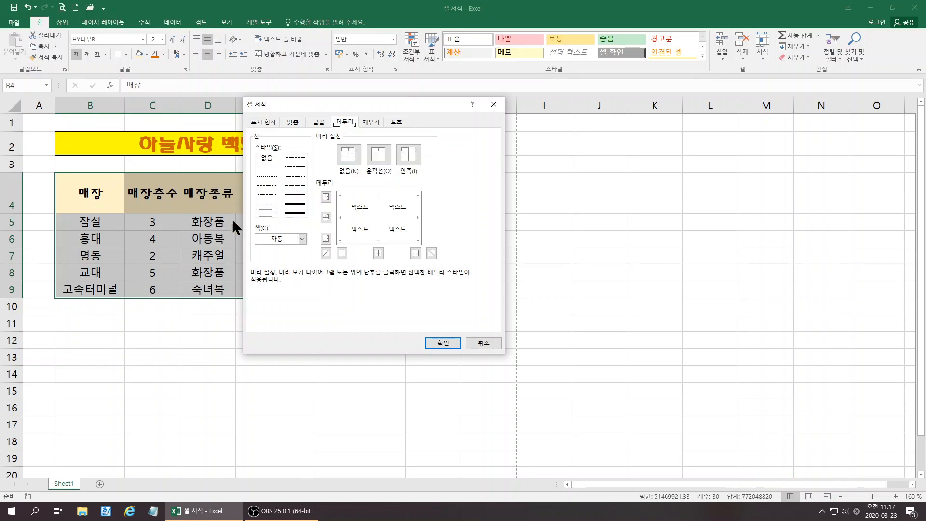
left_click_drag(349, 101, 431, 100)
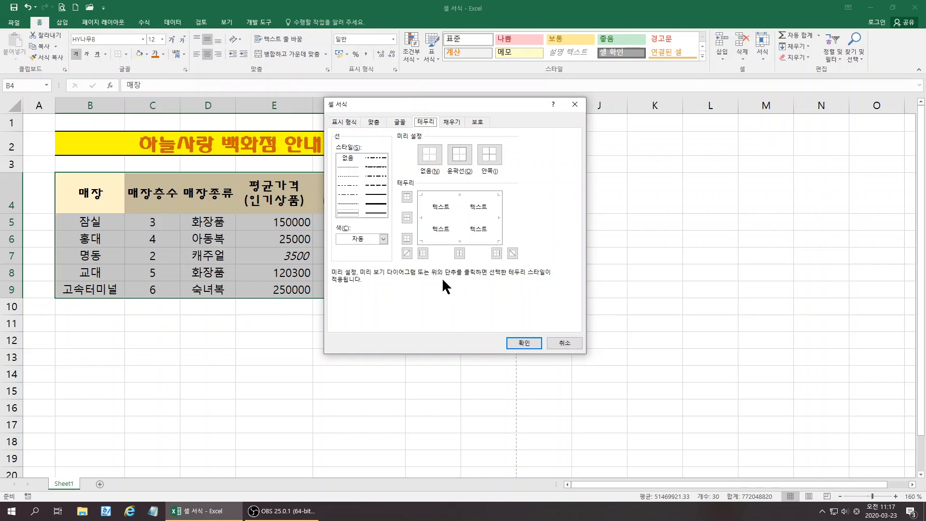
left_click(349, 212)
left_click(371, 239)
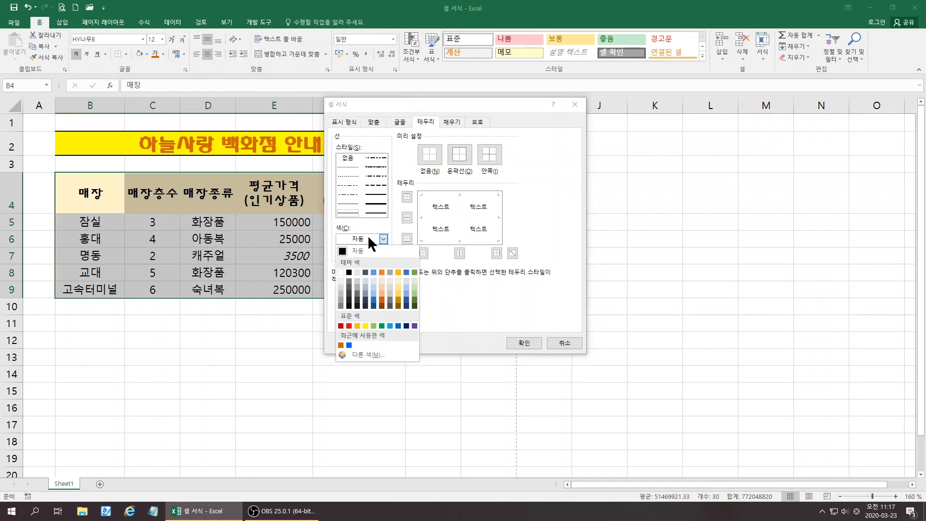
left_click(349, 326)
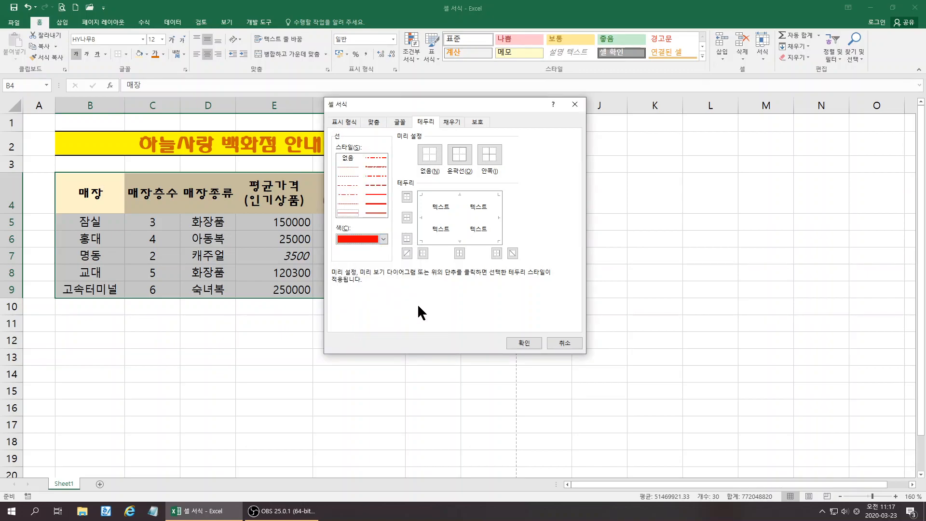
left_click(459, 153)
left_click(490, 154)
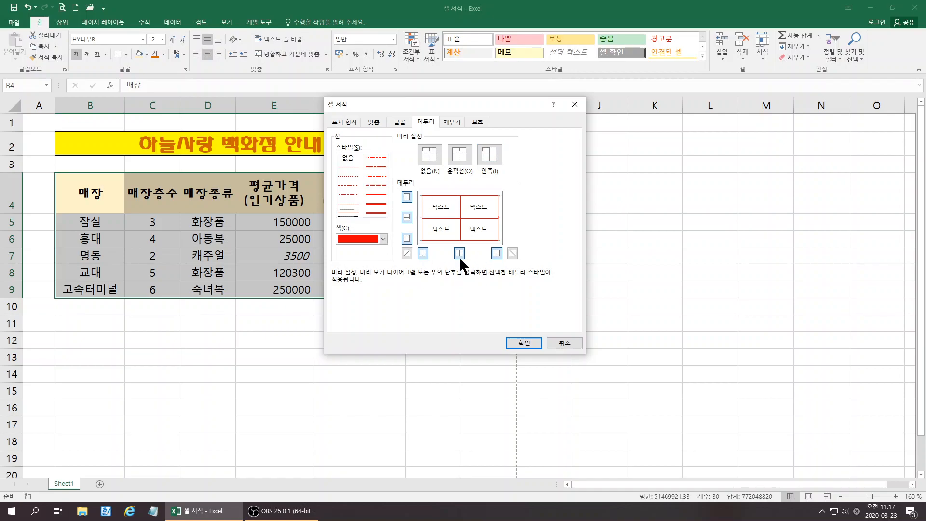
left_click(526, 342)
left_click(324, 390)
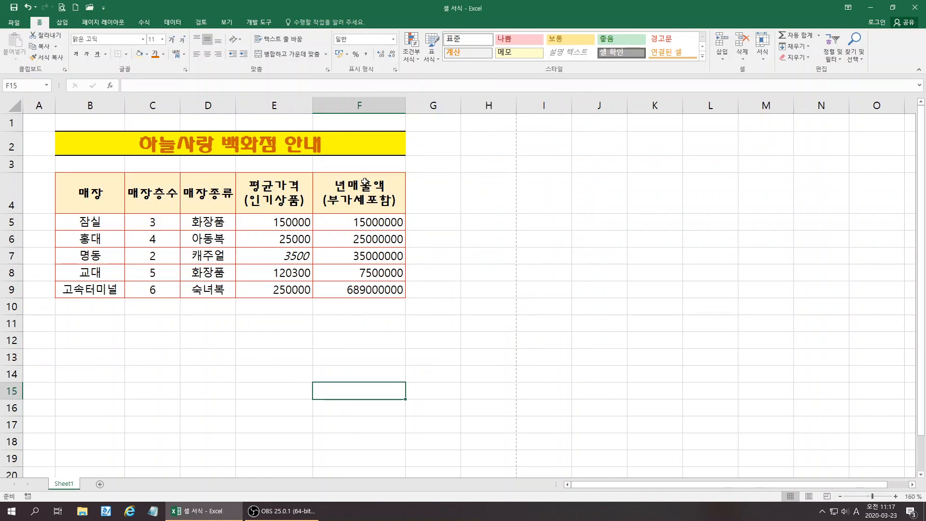
Step: Add a red diagonal border to the header cell B4, running from its upper-left to its lower-right corner
left_click_drag(107, 191, 359, 290)
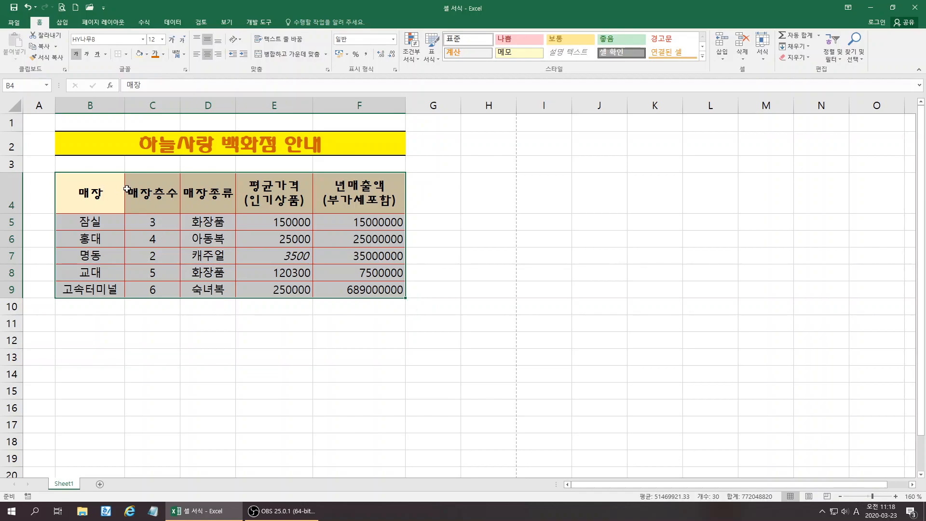
left_click(95, 194)
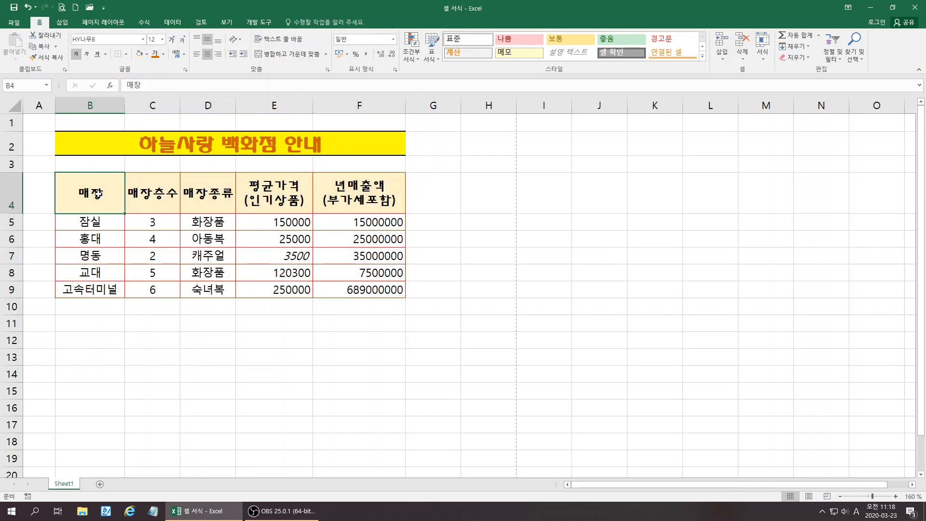
right_click(97, 194)
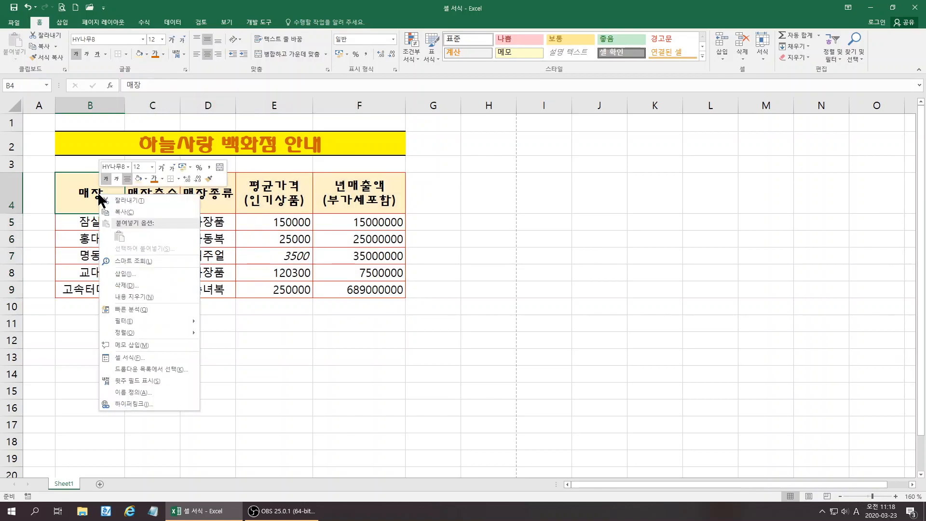
left_click(131, 358)
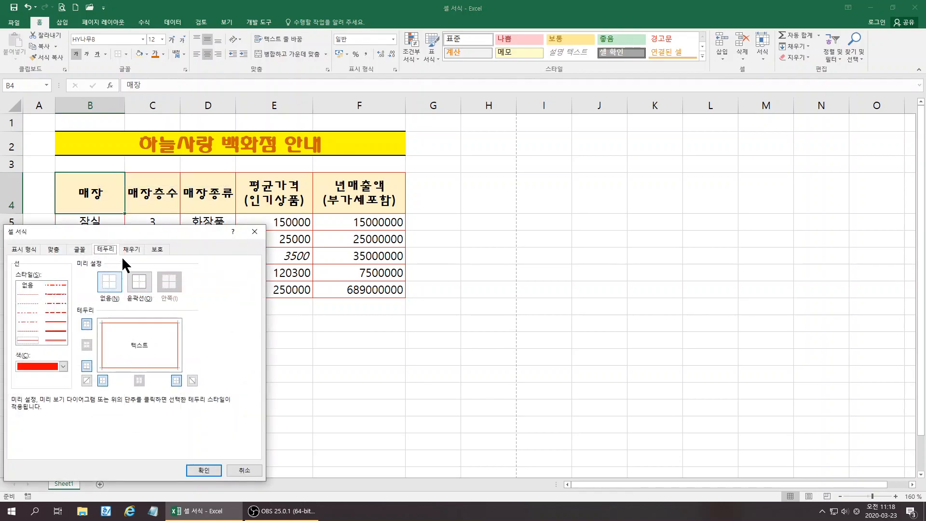
left_click_drag(116, 232, 250, 157)
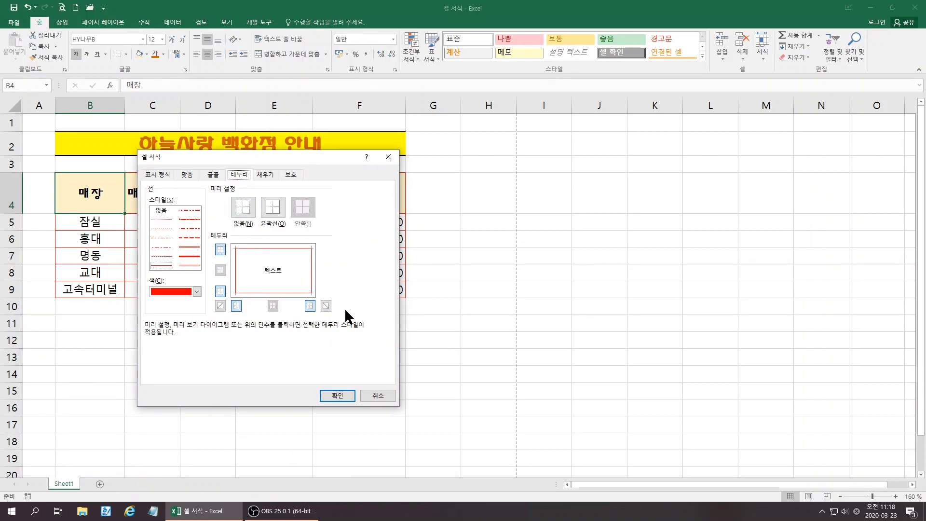
left_click(325, 306)
left_click(219, 306)
left_click(221, 306)
left_click(334, 395)
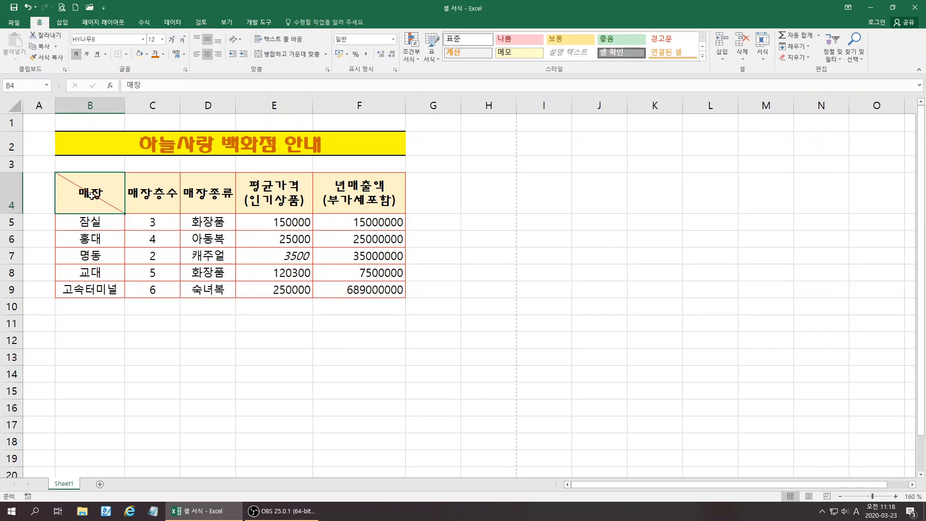
Step: Replace B4's text with a left-aligned two-line label: 분류 shifted right with leading spaces on the first line, 매장 on the second
key("Delete")
left_click(196, 54)
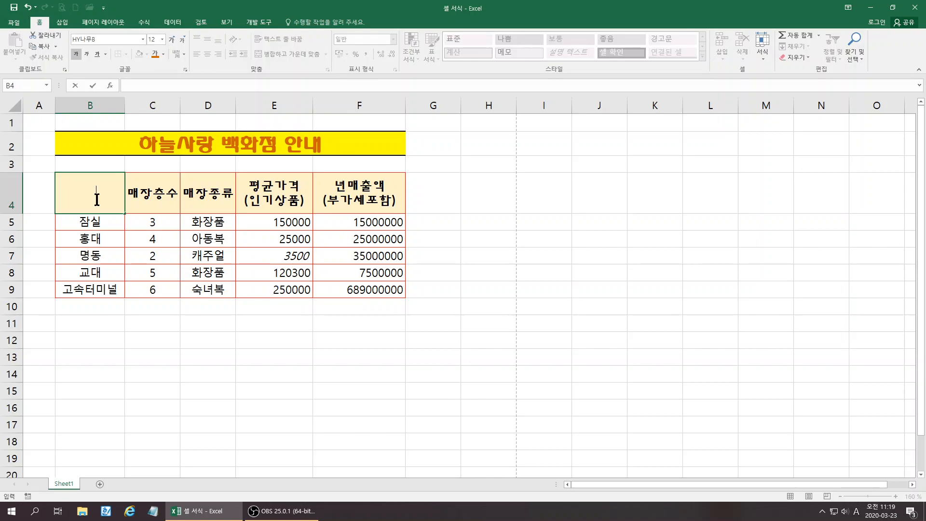
type("qns")
key("BackSpace")
key("BackSpace")
key("BackSpace")
key("Hangul")
type("ㅂㅜㄴㄹㅠ")
key("alt")
key("alt+Return")
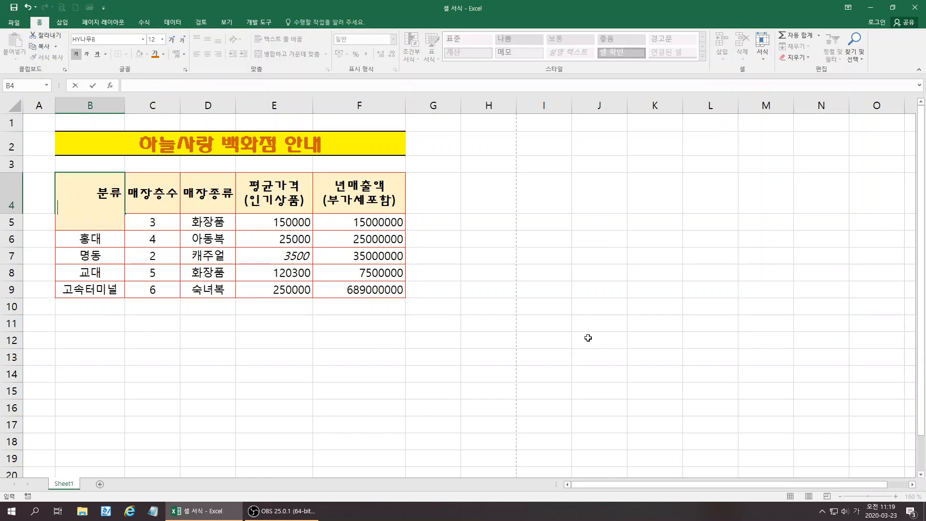
type("ㅁㅐㅈㅏㅇ")
key("Return")
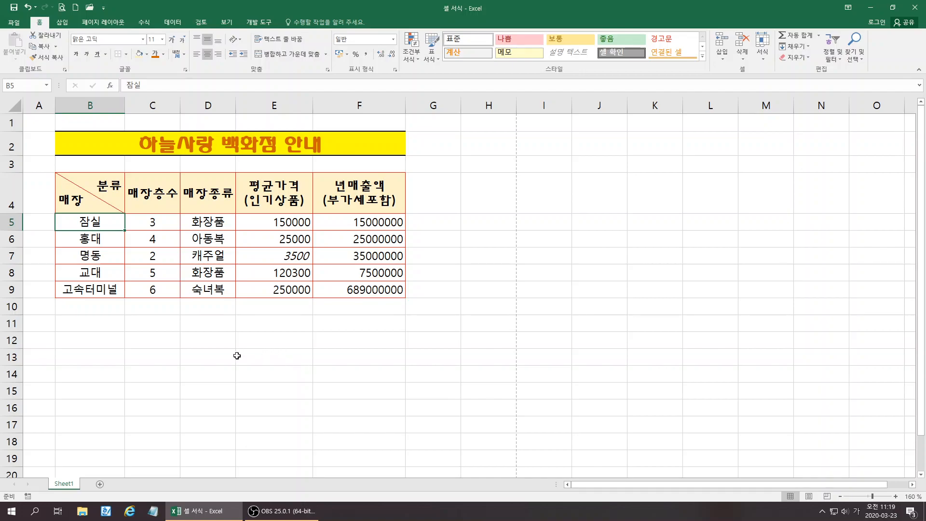
Step: Review the border settings in Format Cells for the whole table B4:F9 and close them without changes
mouse_move(79, 192)
left_mouse_down()
mouse_move(289, 193)
mouse_move(367, 227)
mouse_move(374, 286)
left_mouse_up()
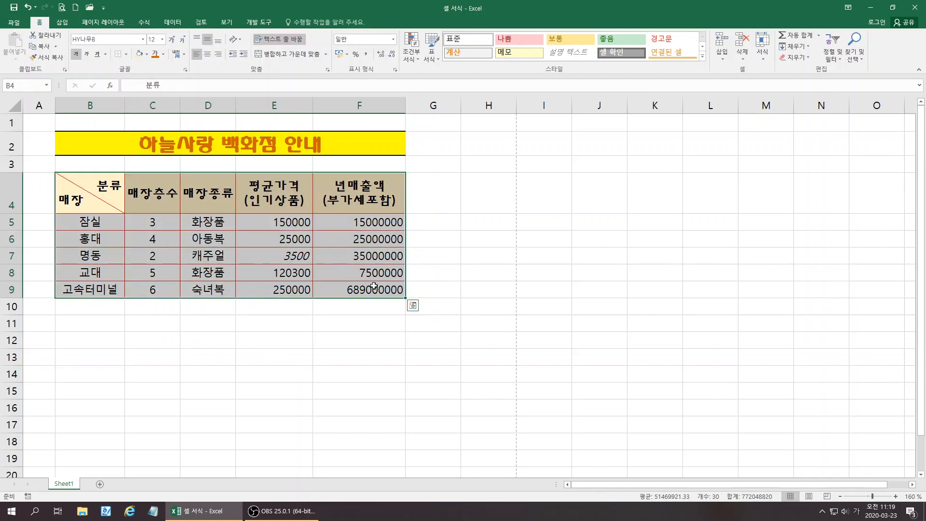
right_click(374, 286)
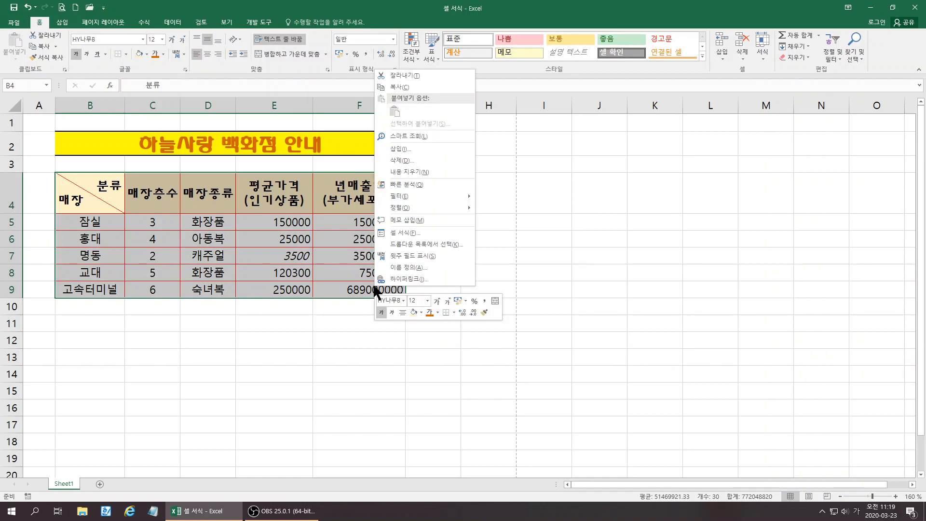
left_click(399, 230)
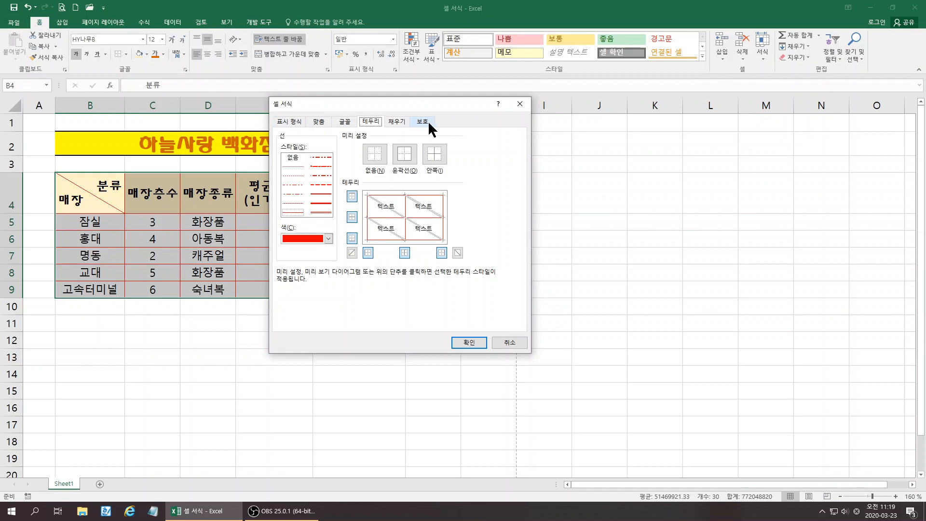
left_click(510, 343)
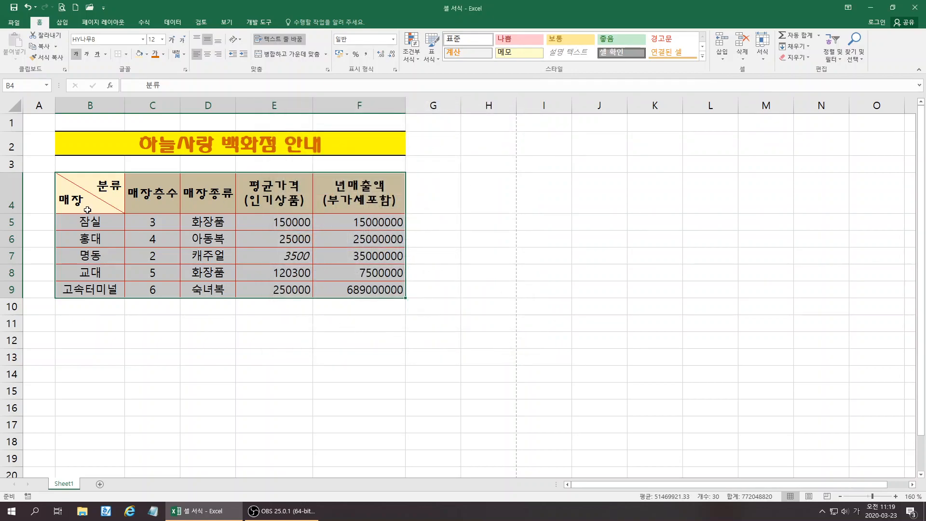
Step: Check which Format Cells settings are offered while editing the text in F4, and leave the cell without changes
double_click(336, 197)
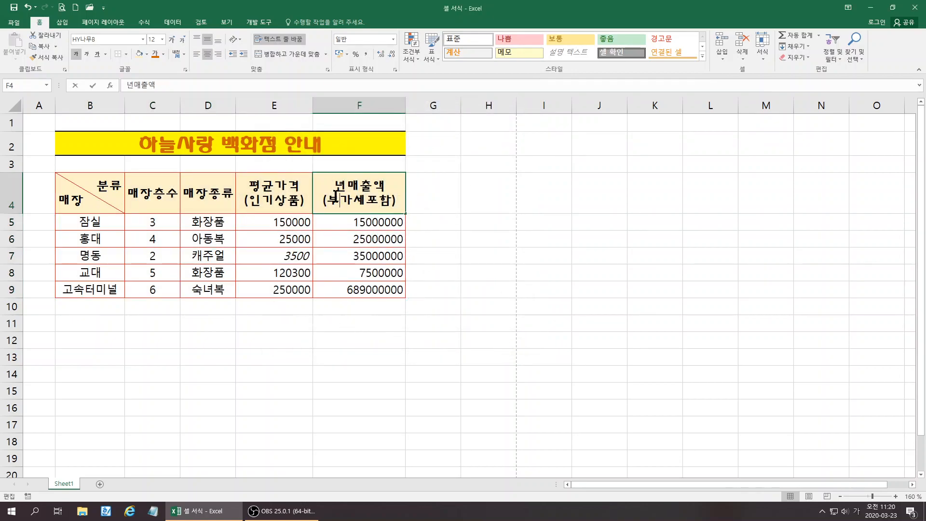
right_click(337, 197)
left_click(369, 264)
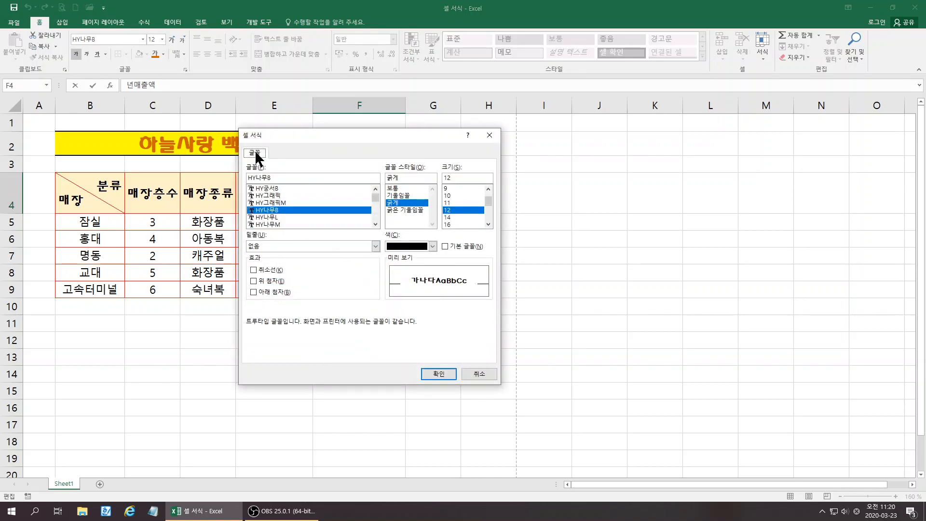
left_click(483, 376)
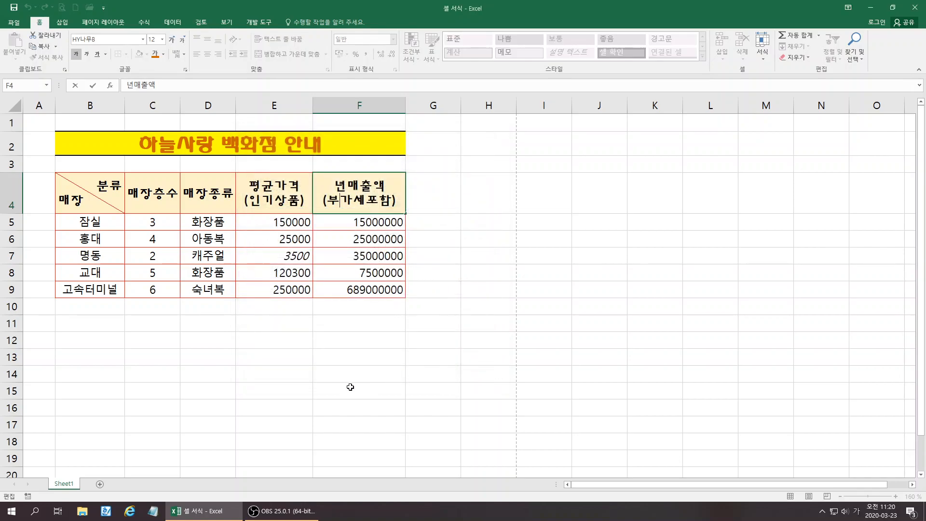
left_click(349, 386)
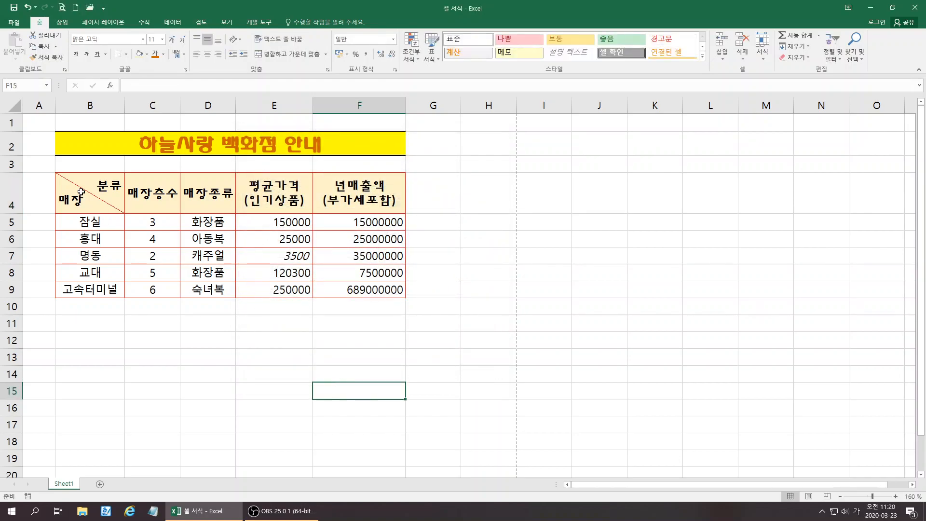
Step: Check the Quick Analysis formatting options and the available cell commands for the table B4:F9, and close them without changes
left_click_drag(95, 192, 365, 290)
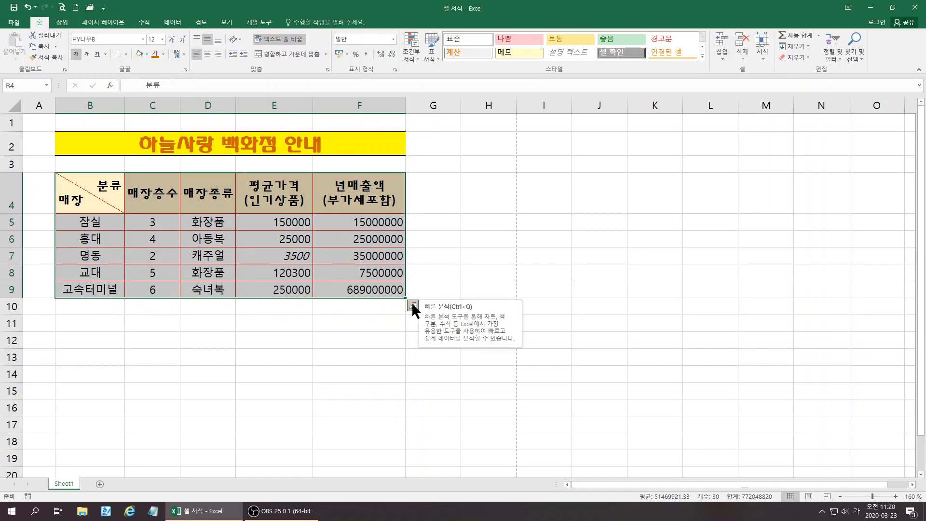
left_click(413, 305)
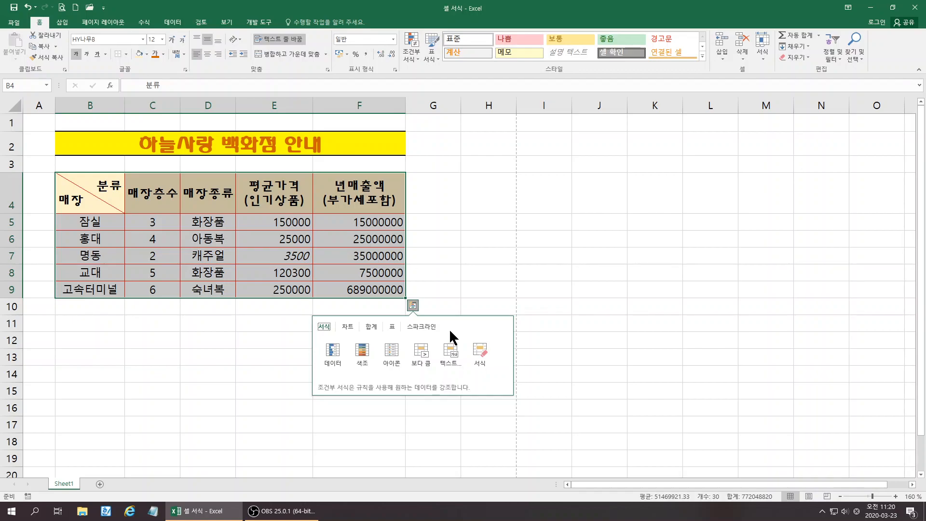
left_click(472, 223)
left_click_drag(76, 181, 358, 291)
right_click(358, 290)
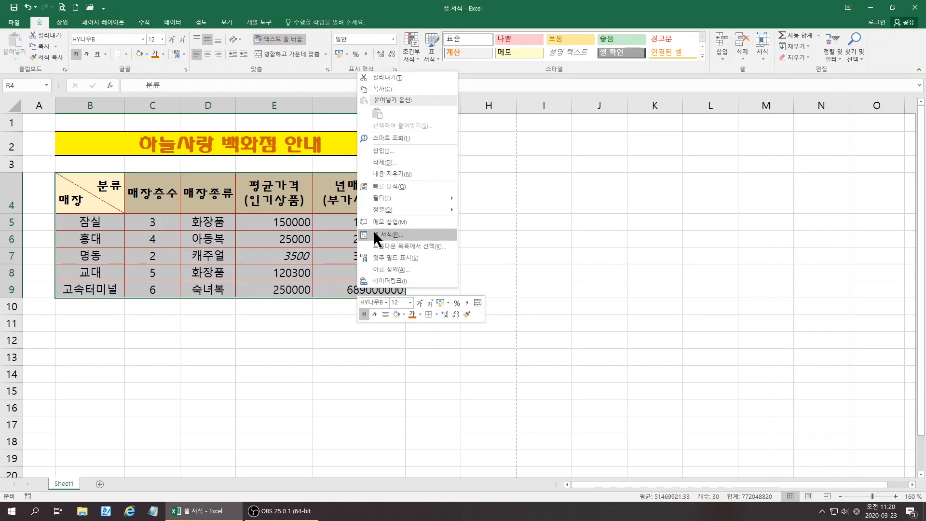
left_click(320, 372)
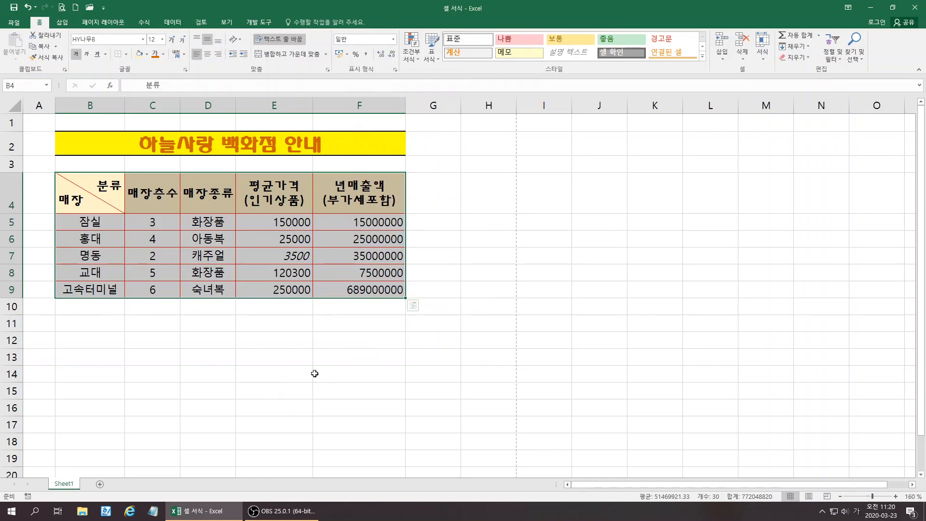
left_click(331, 370)
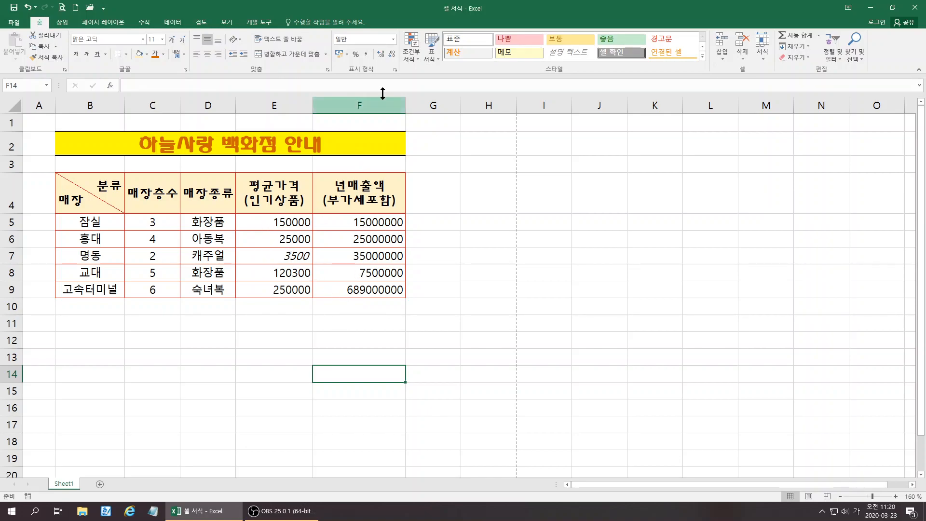
Step: Apply the comma style to the amounts in E5:F9, and switch the same range to the Number (숫자) format
left_click_drag(278, 218, 376, 290)
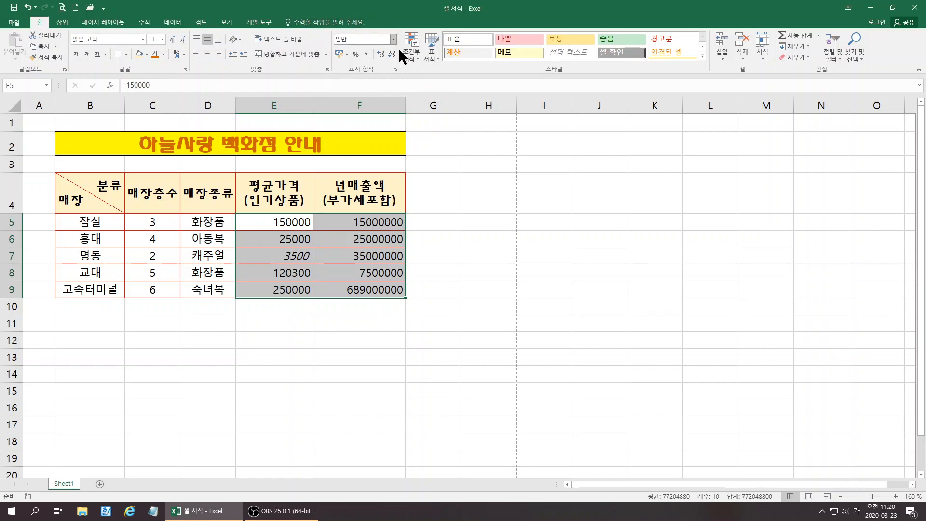
left_click(366, 53)
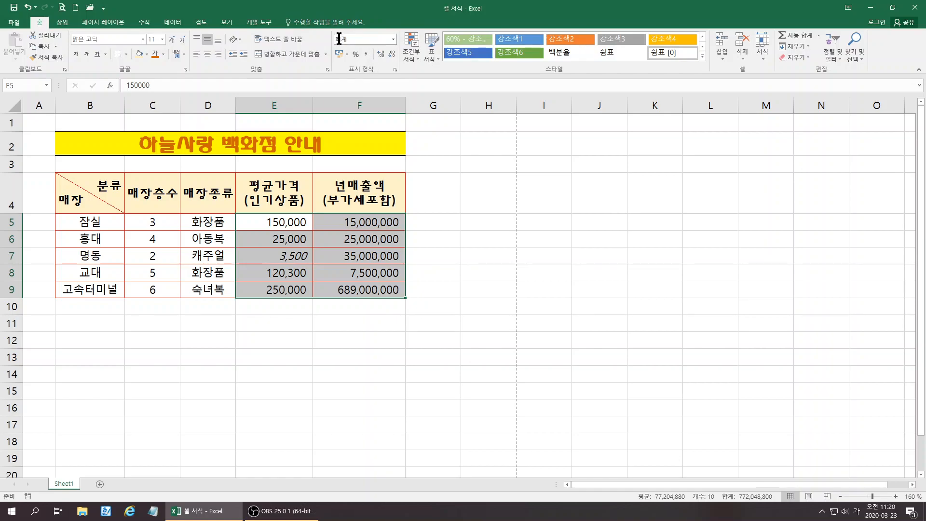
left_click(393, 38)
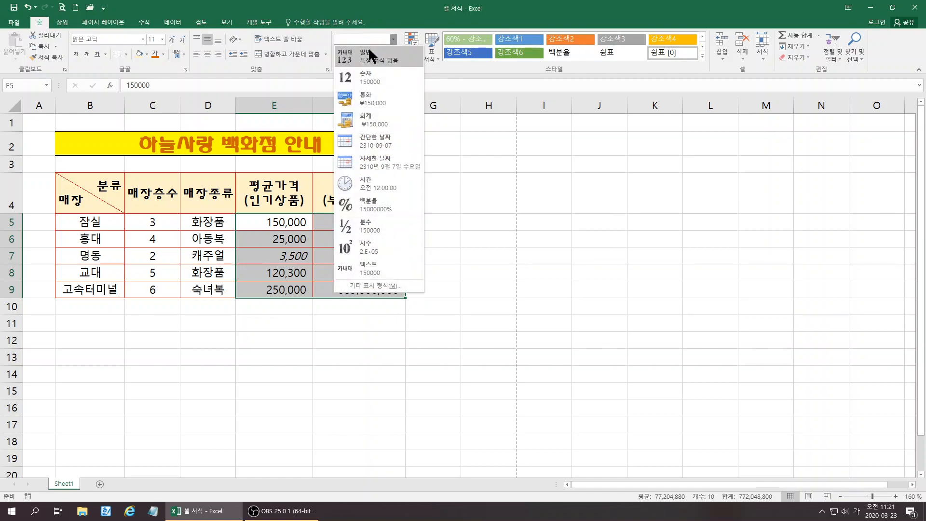
left_click(369, 78)
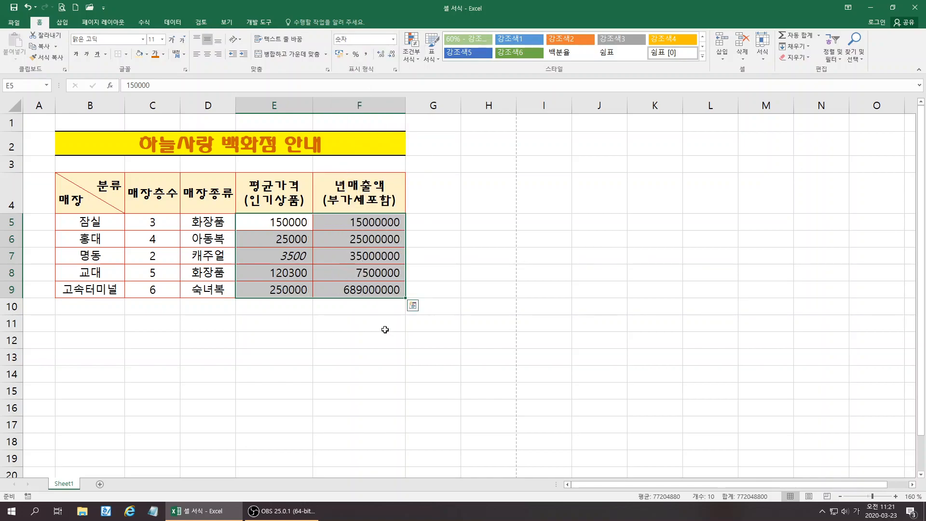
Step: Apply the Korean won (₩ 한국어) accounting format to E5:F9 and autofit the width of column F
left_click(346, 54)
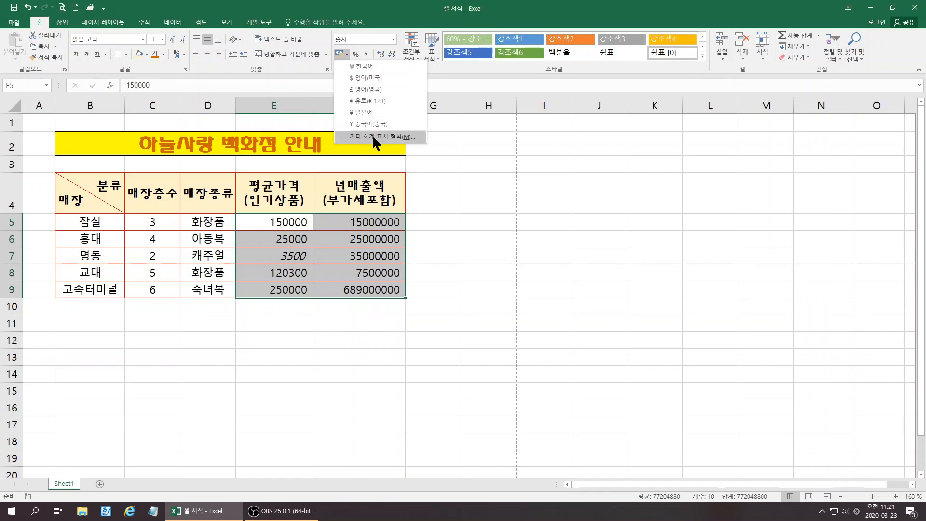
left_click(364, 67)
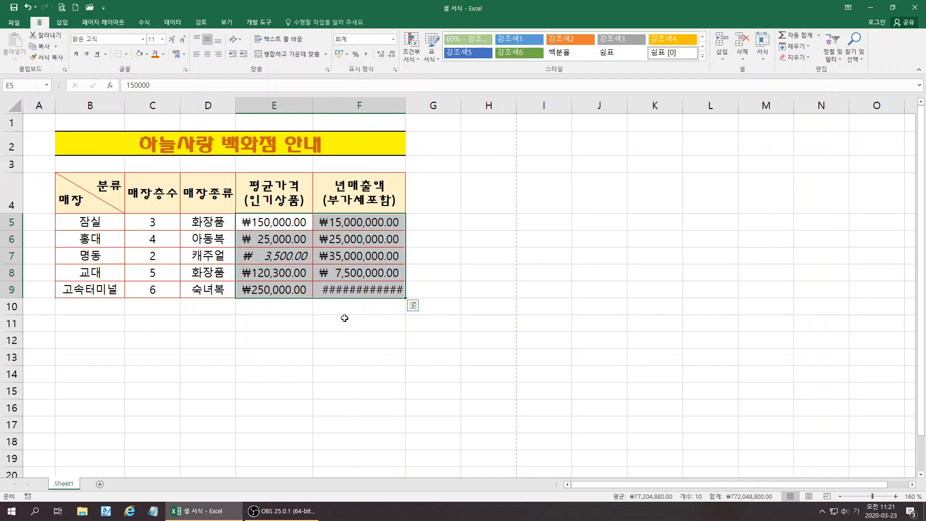
double_click(404, 103)
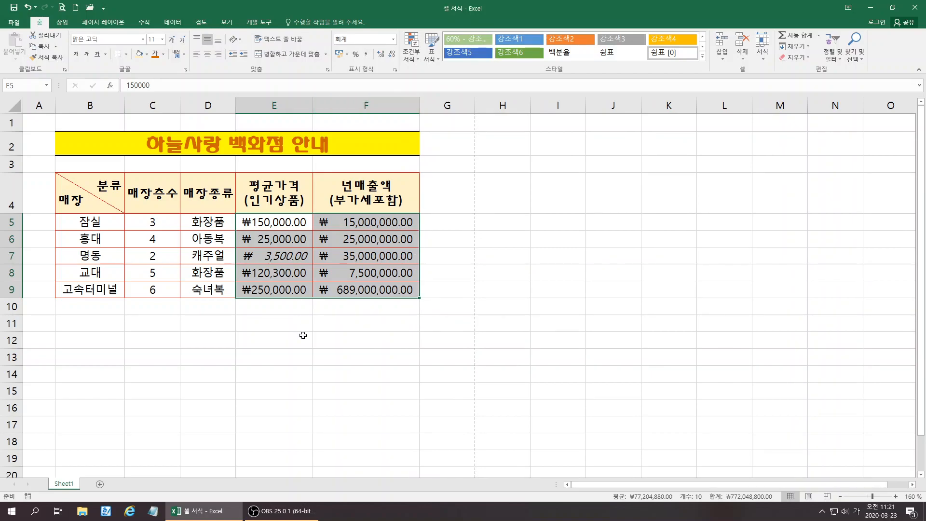
Step: Try more decimal places on E5:F9 and reduce them to none, and change the range to the Currency (통화) format
left_click(381, 55)
left_click(381, 54)
left_click(392, 54)
left_click(392, 54)
left_click(392, 54)
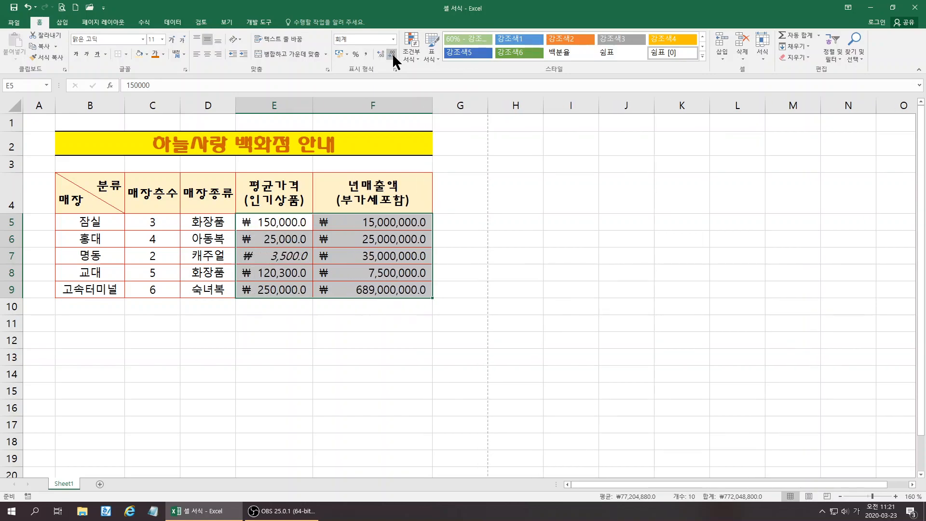
left_click(392, 54)
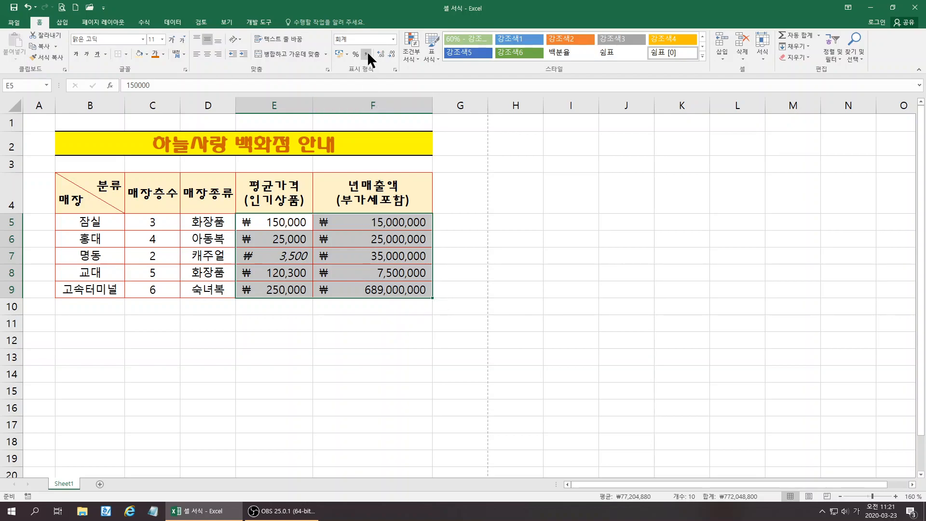
left_click(393, 39)
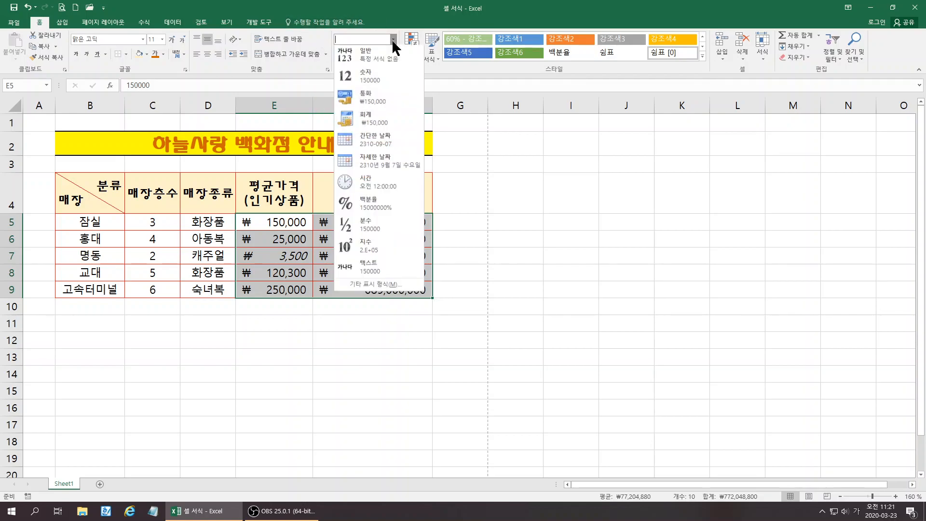
left_click(377, 100)
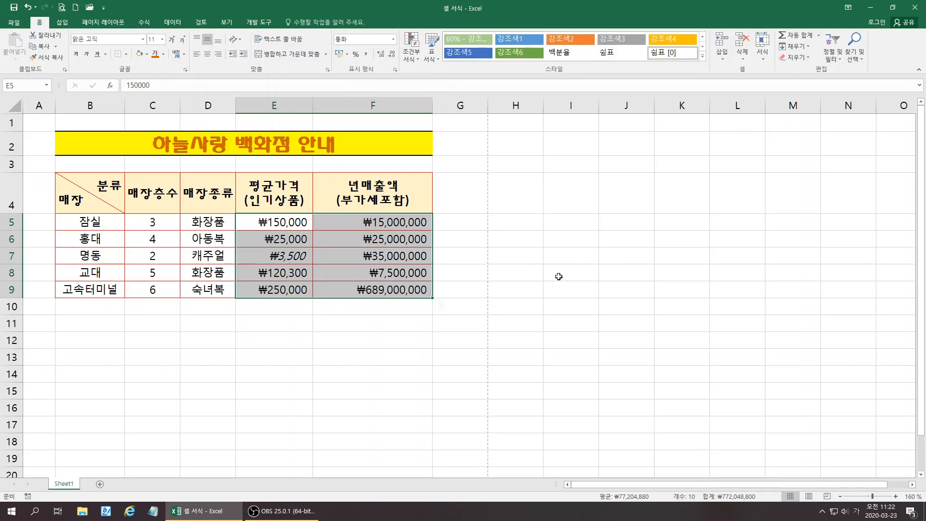
Step: Enter the sample numbers 100, 5, 6 and 7 in cells I5 to I8
left_click(569, 221)
type("100.")
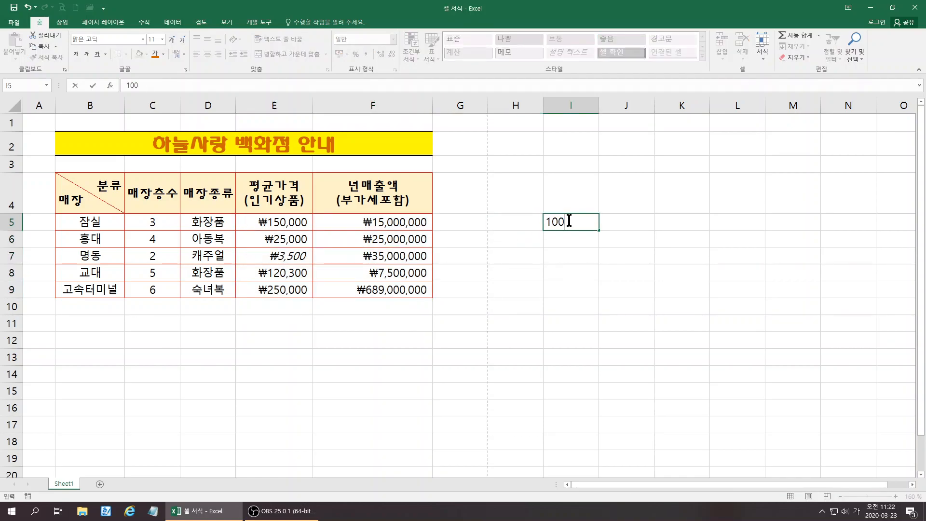
key("Return")
type("5")
key("Return")
type("6")
key("Return")
type("7")
key("Return")
Step: Apply the percent style to the sample numbers in I5:I8
left_click(619, 335)
left_click_drag(581, 218, 579, 274)
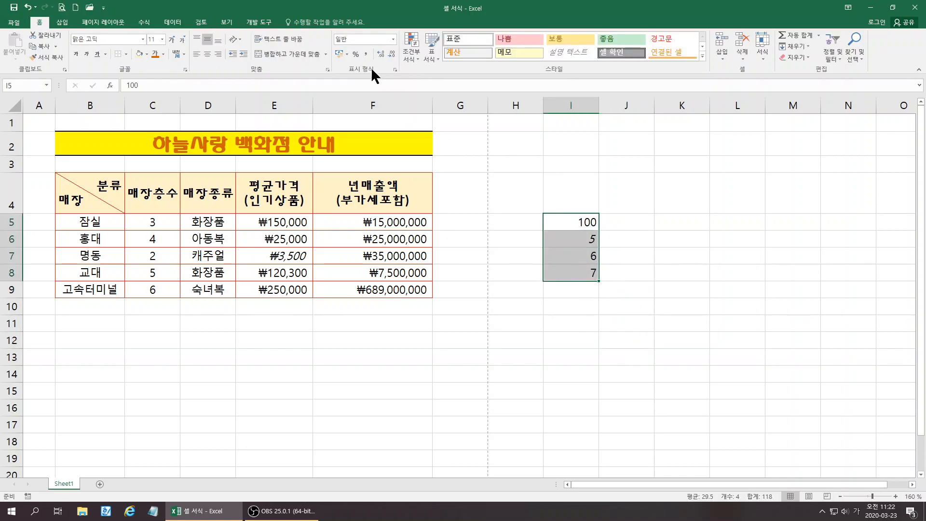
left_click(356, 51)
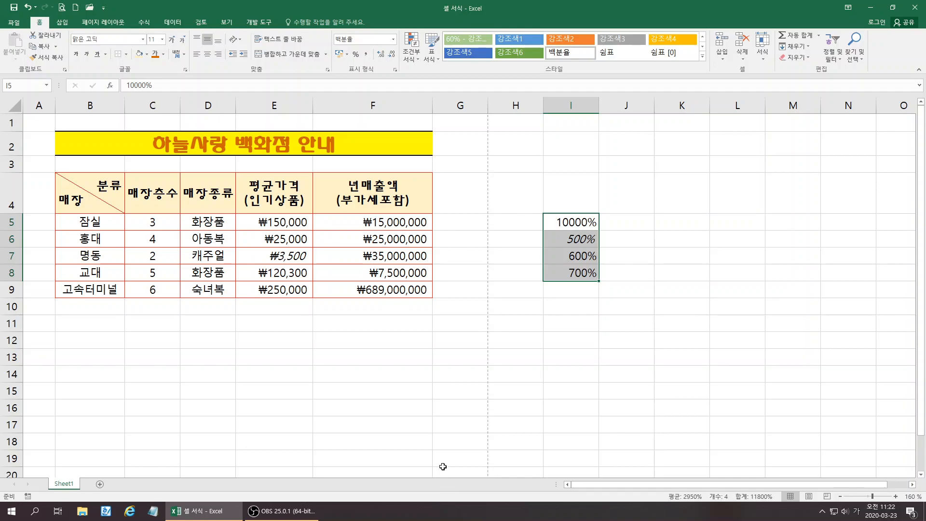
Step: Enter 10% directly in cell G3 as a percentage example, and clear the cell's contents again
left_click(454, 165)
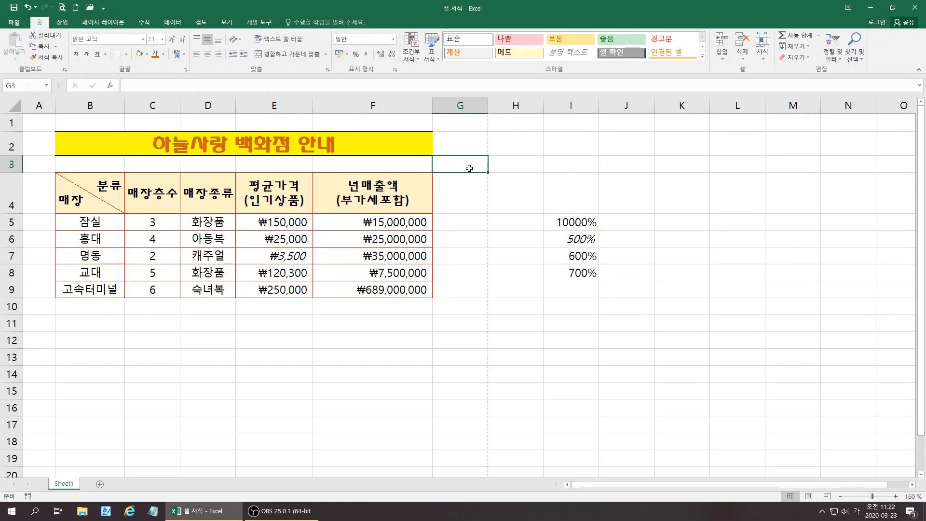
type("10")
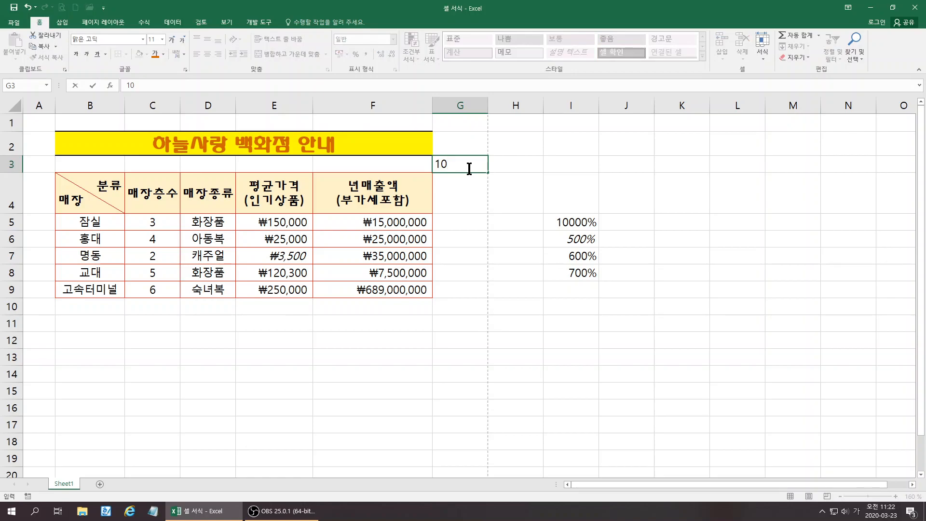
type("%")
key("Return")
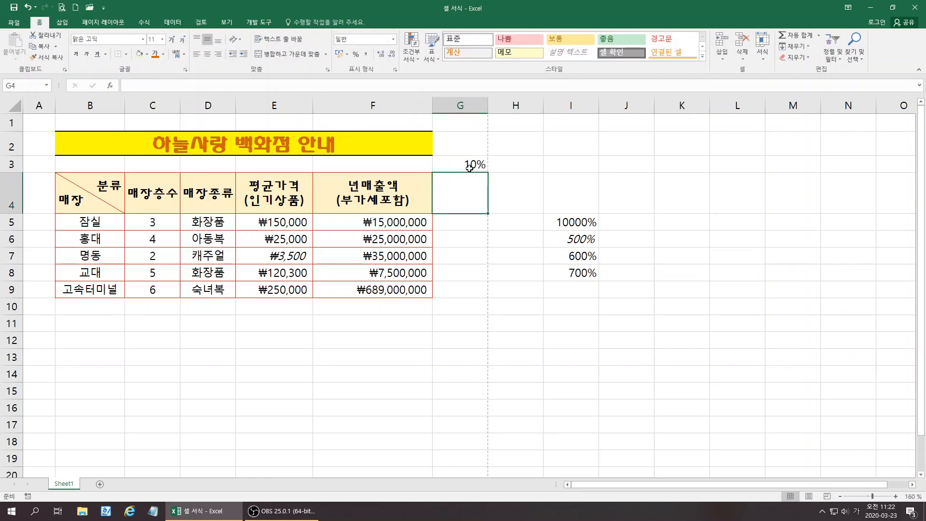
left_click(473, 164)
key("Delete")
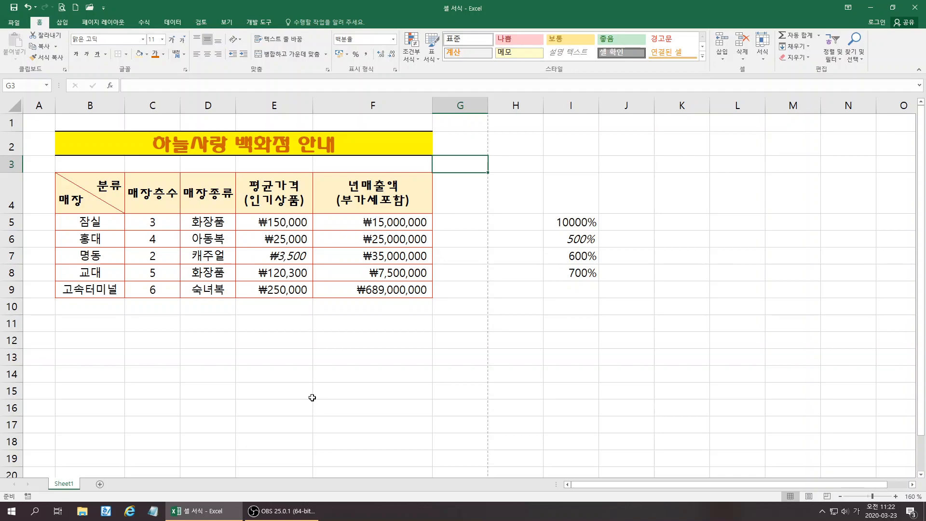
Step: Try appending the text 원 to the price in E5, and undo the edit
left_click(298, 222)
mouse_move(298, 222)
left_mouse_down()
mouse_move(290, 271)
mouse_move(301, 293)
left_mouse_up()
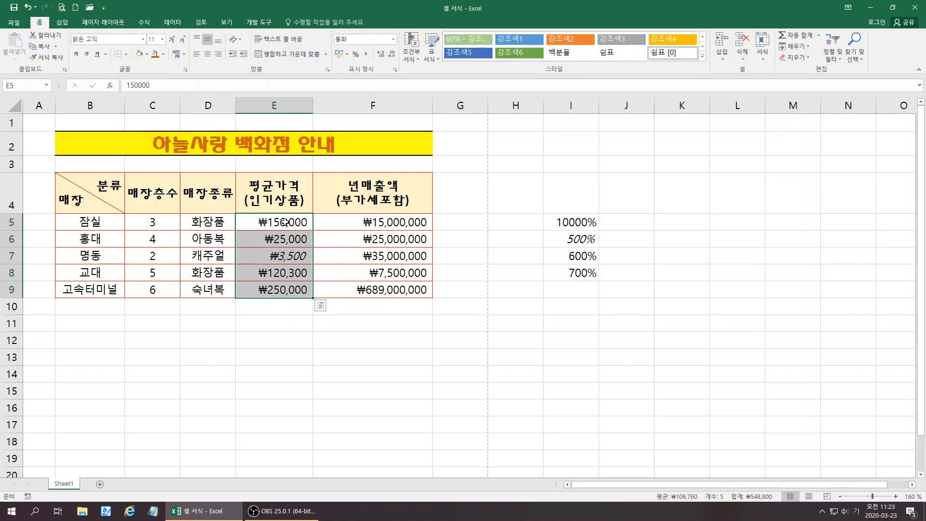
left_click(299, 356)
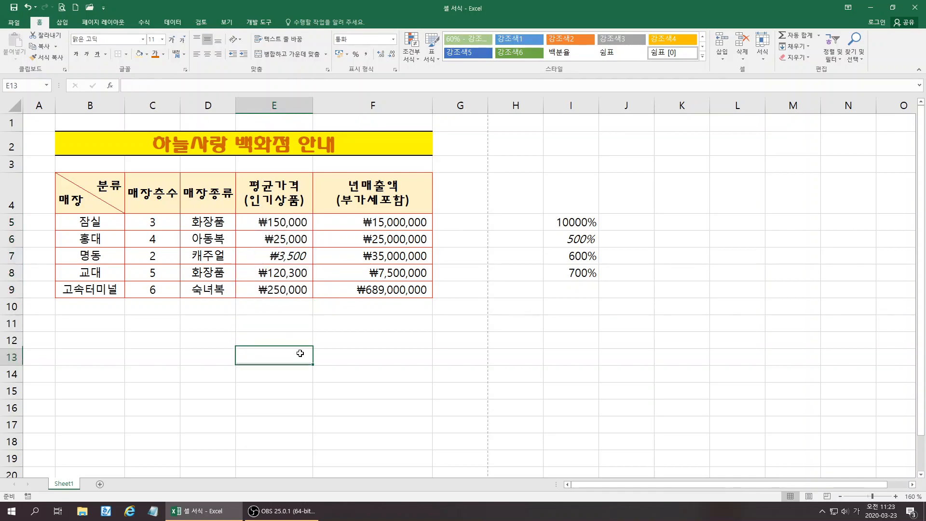
left_click(295, 222)
double_click(295, 222)
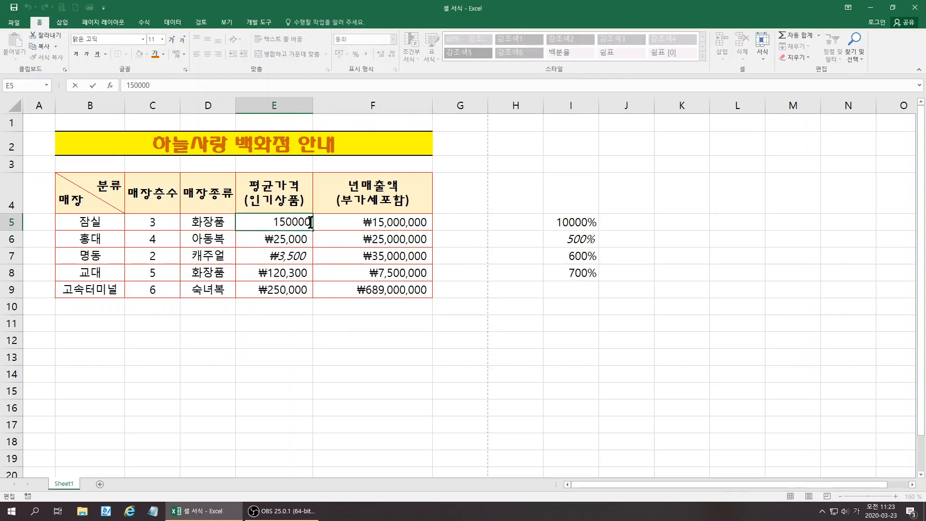
type("원")
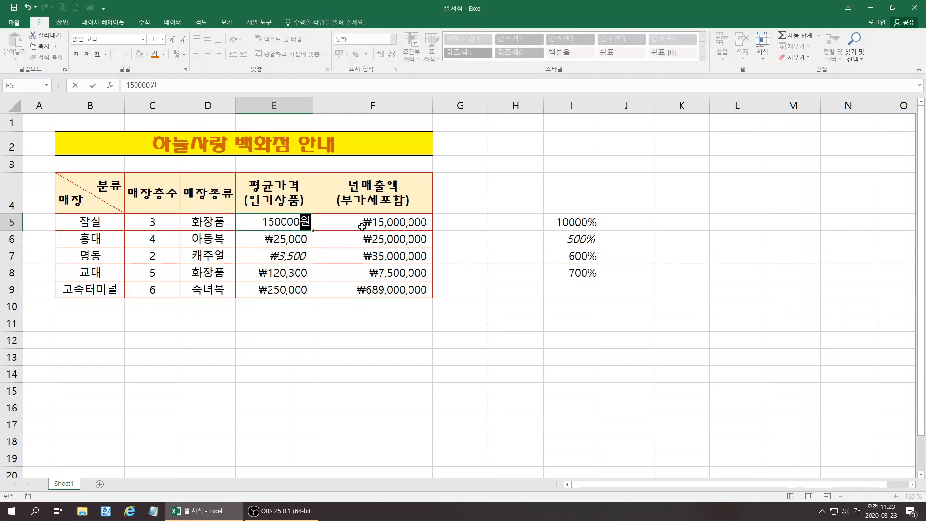
key("ctrl+Return")
left_click(305, 222)
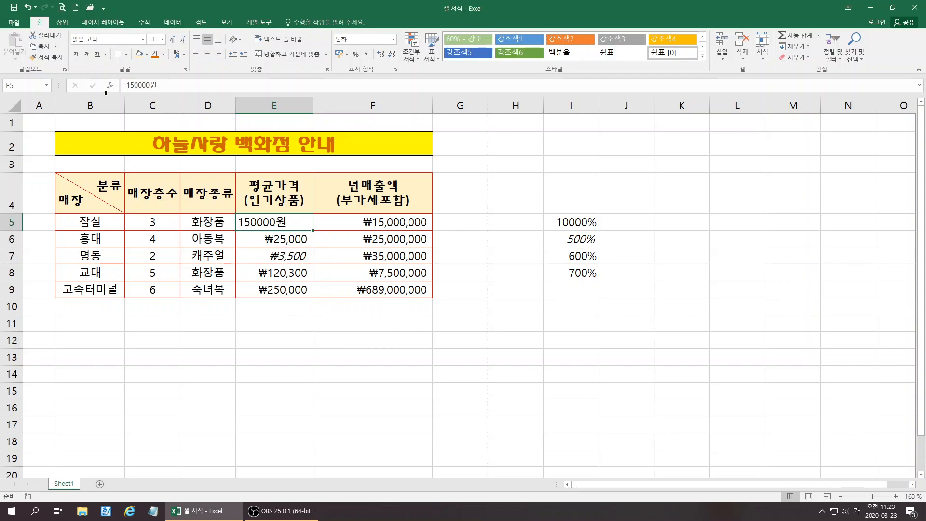
left_click(28, 6)
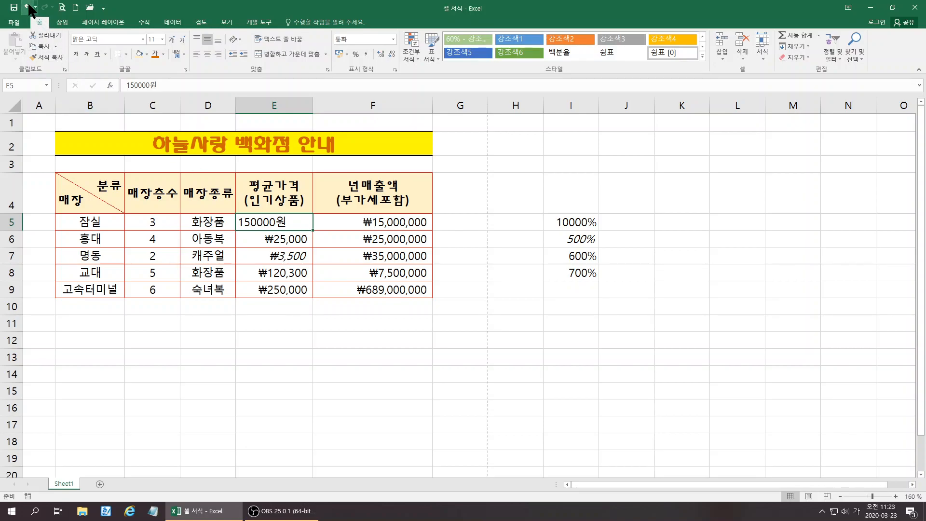
left_click(362, 376)
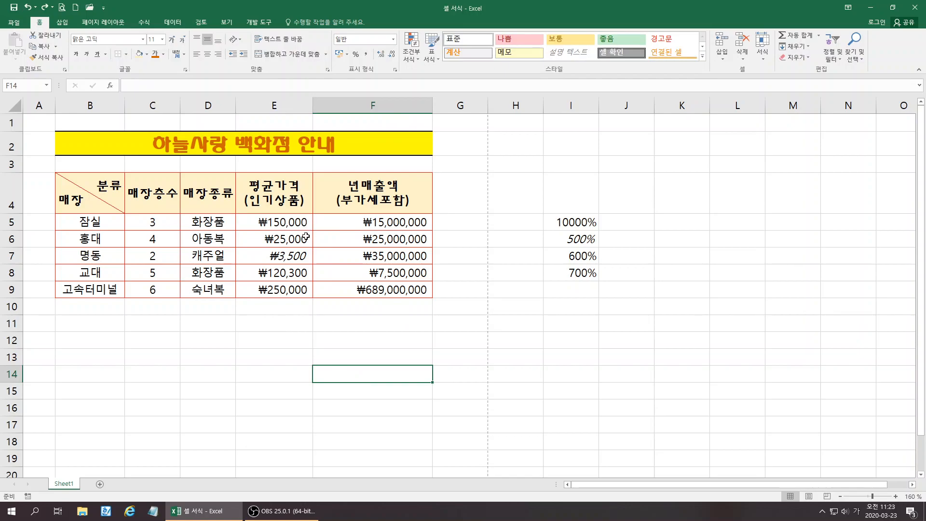
Step: Format the average prices in E5:E9 with the custom number format #,##0원
left_click_drag(280, 223, 282, 290)
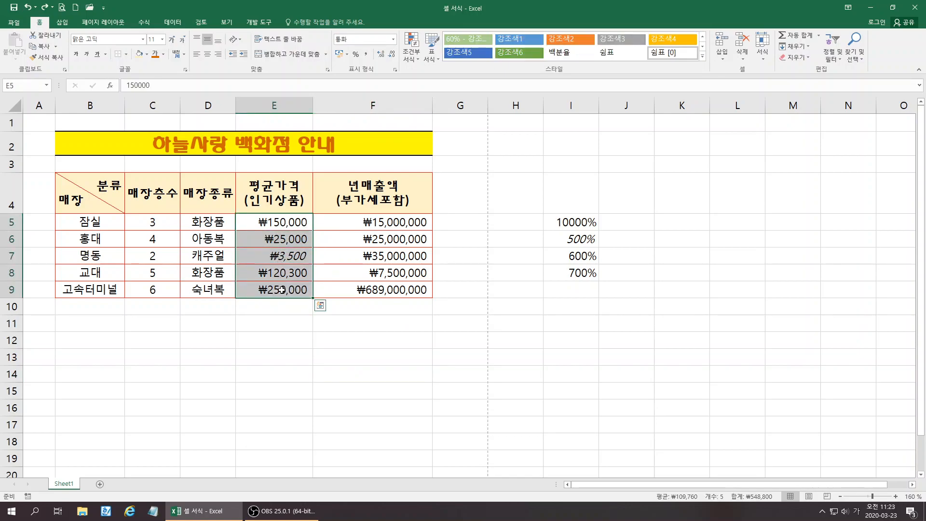
right_click(282, 291)
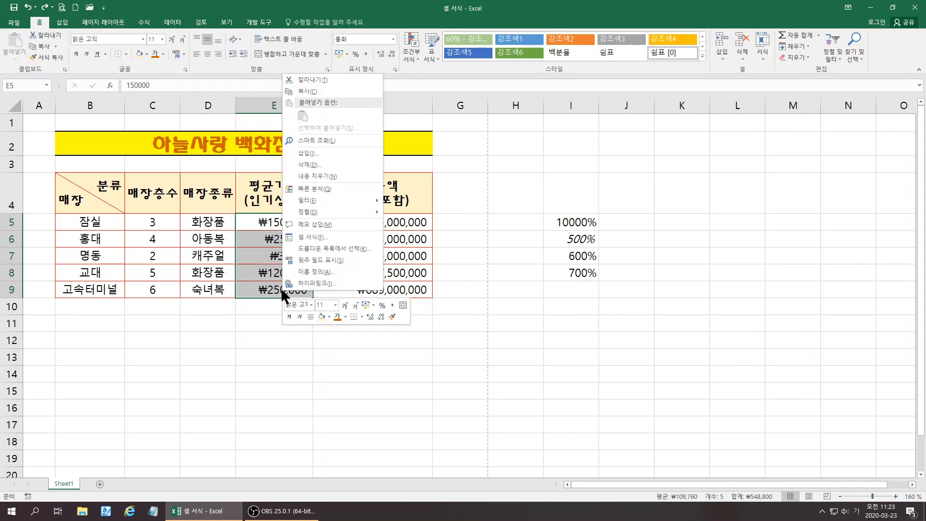
left_click(313, 237)
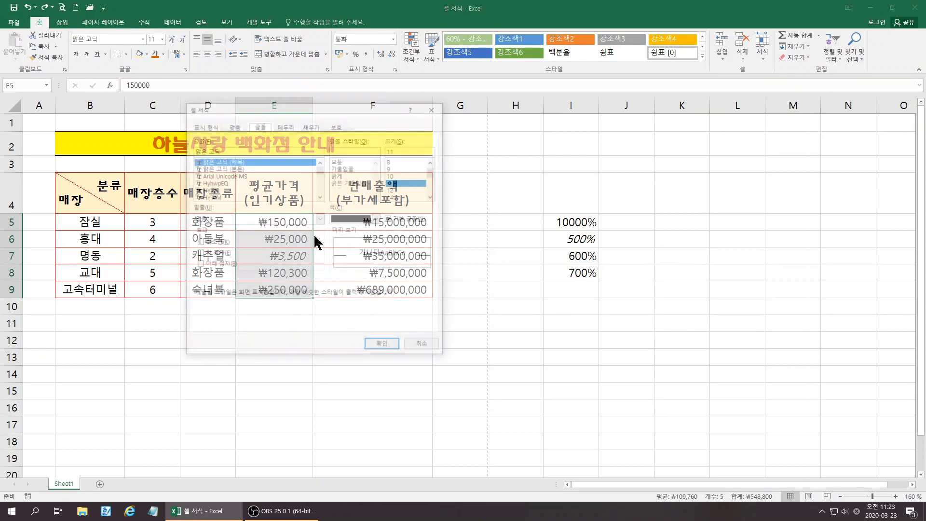
left_click(208, 124)
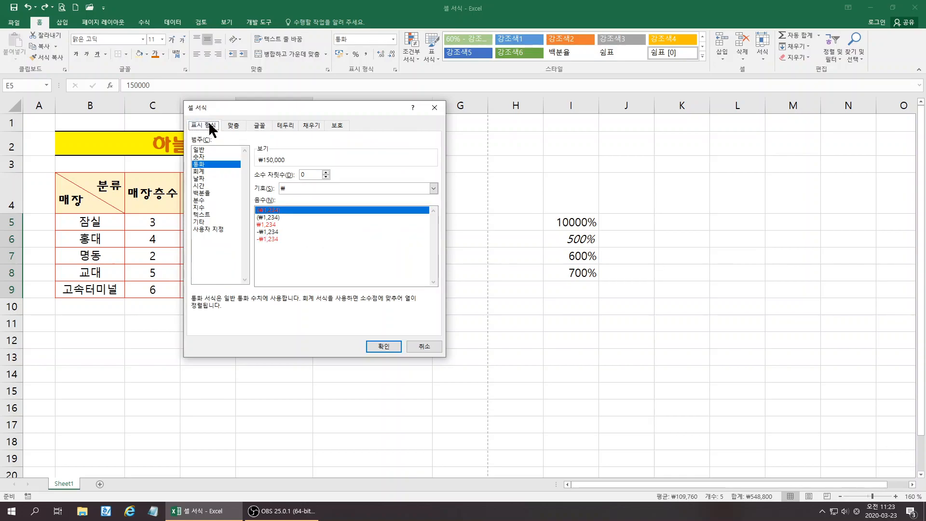
left_click(207, 229)
left_click_drag(433, 250, 434, 191)
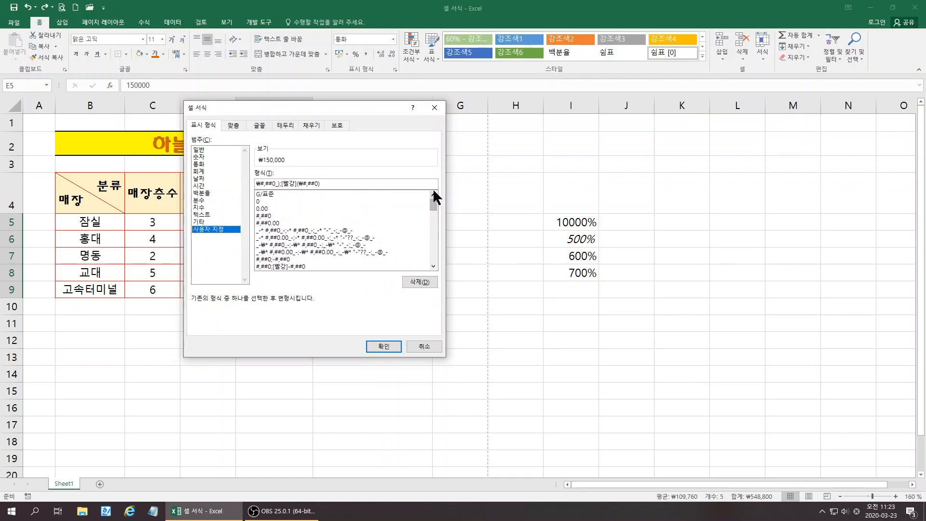
left_click(267, 217)
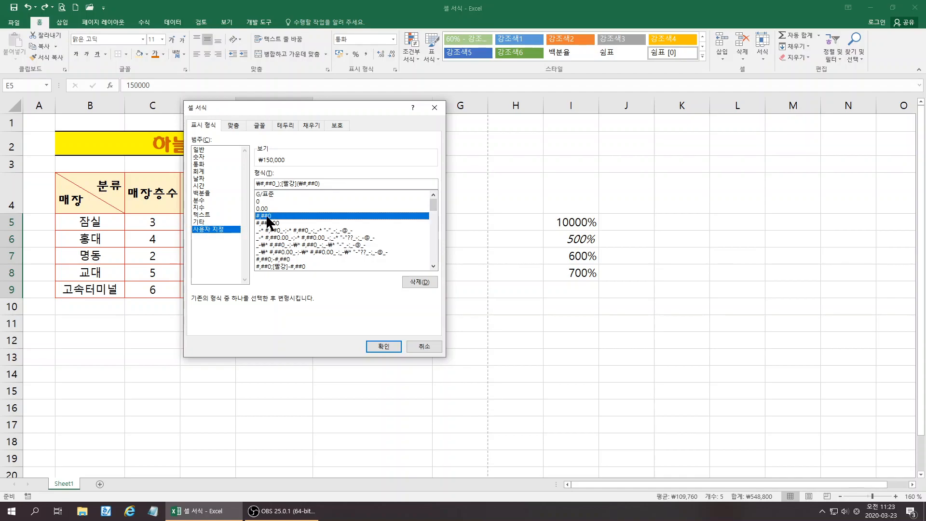
left_click_drag(291, 109, 449, 116)
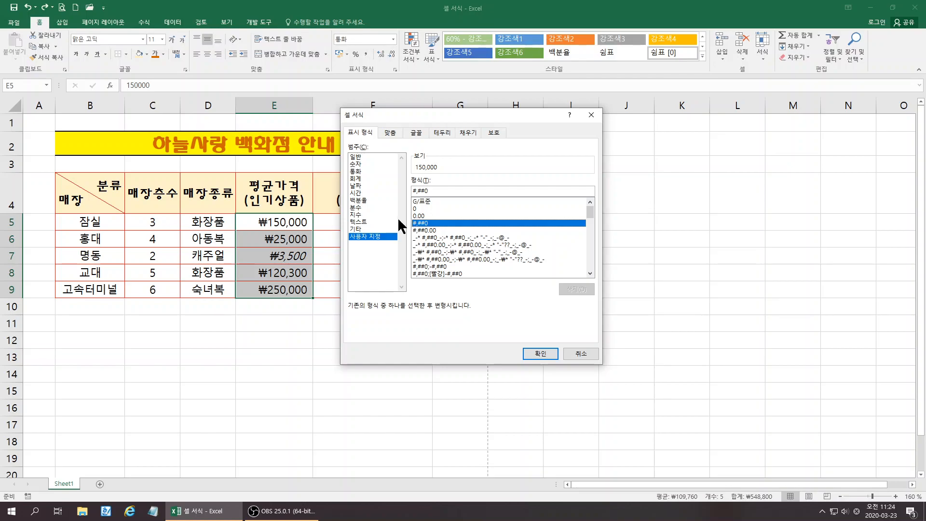
left_click(422, 201)
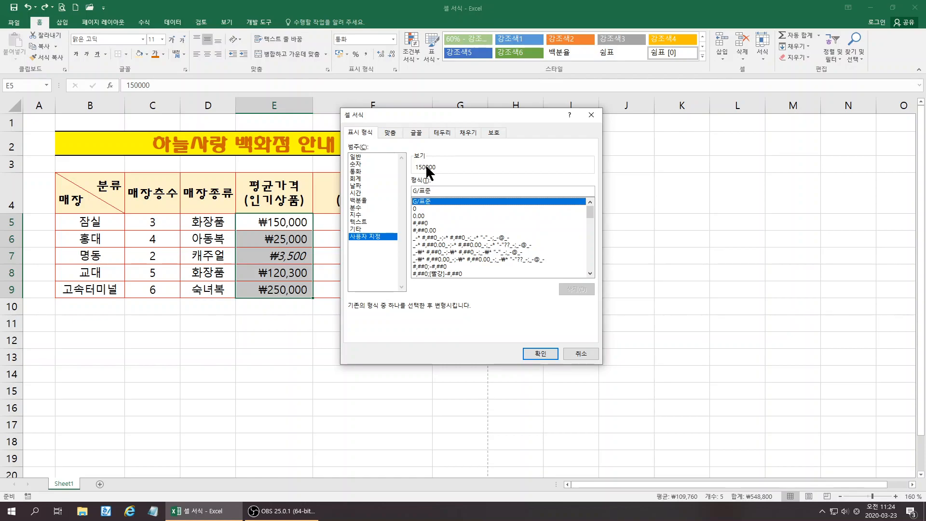
left_click(424, 223)
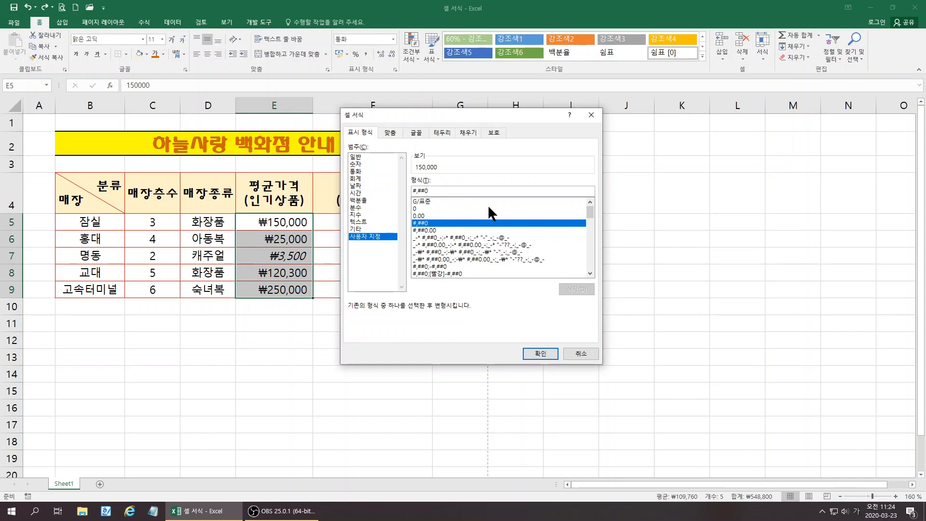
type("원")
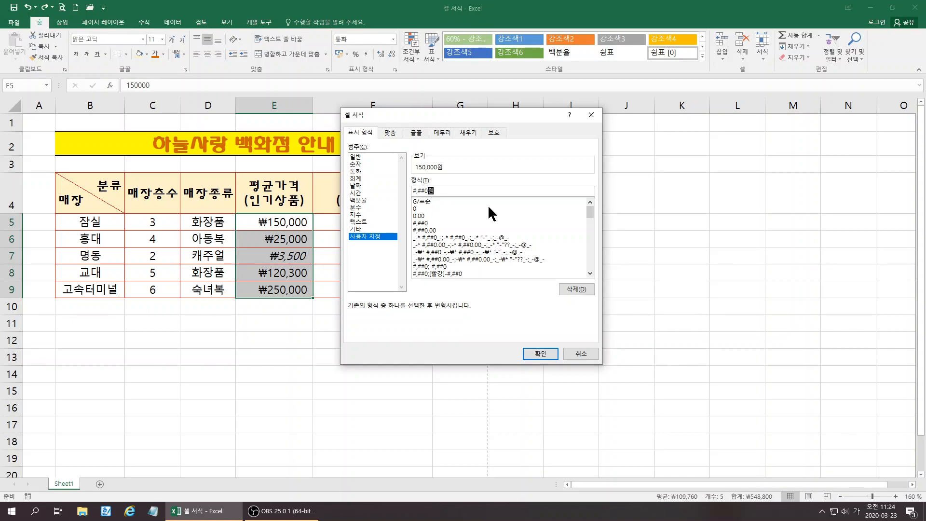
left_click(539, 353)
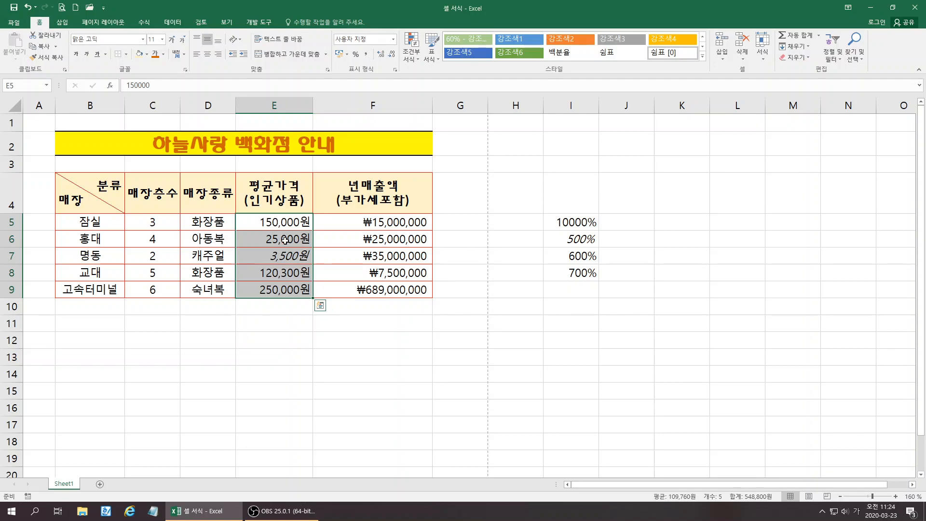
Step: Total the average prices in E10 with AutoSum, and delete the total again
left_click_drag(285, 221, 277, 309)
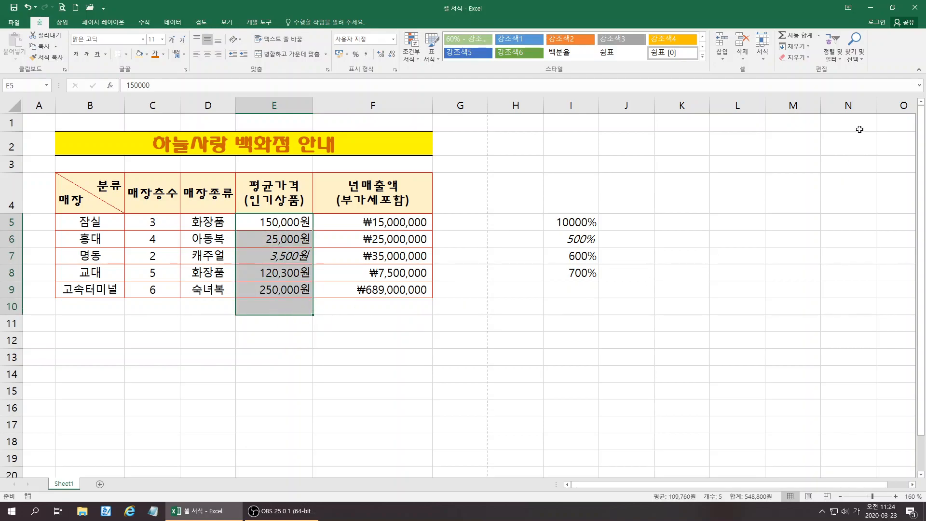
left_click(817, 36)
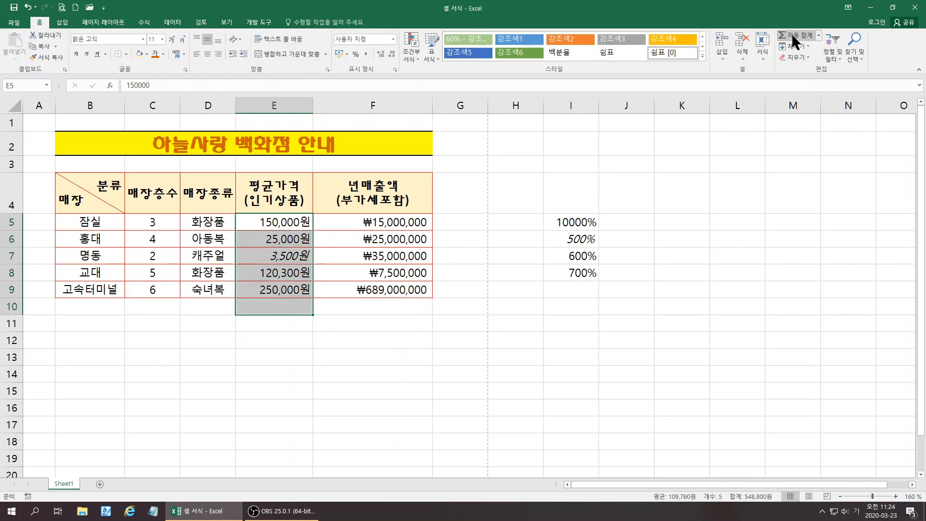
left_click(308, 334)
left_click(299, 309)
key("Delete")
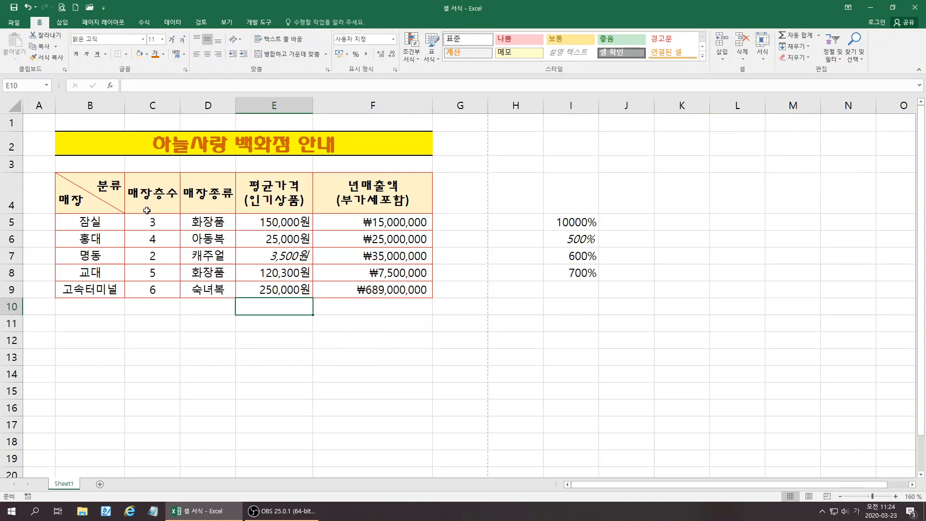
Step: Format the store floor numbers in C5:C9 with the custom number format #,##0층
left_click(157, 224)
left_click_drag(156, 223, 155, 290)
right_click(155, 288)
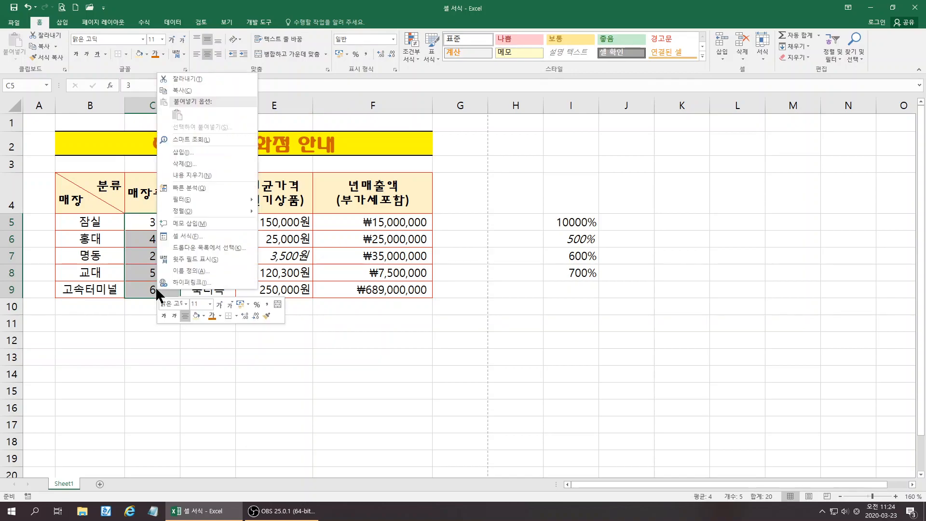
left_click(182, 235)
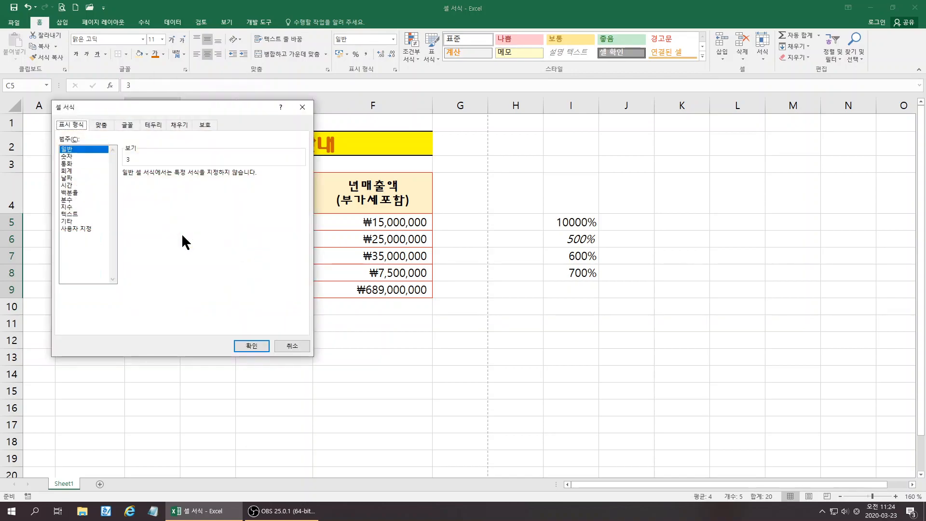
left_click(76, 229)
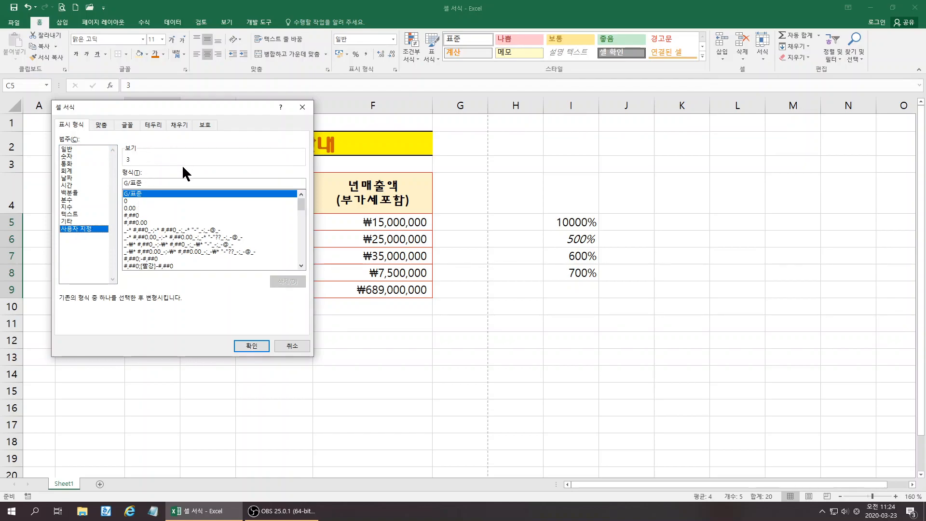
left_click_drag(137, 106, 238, 109)
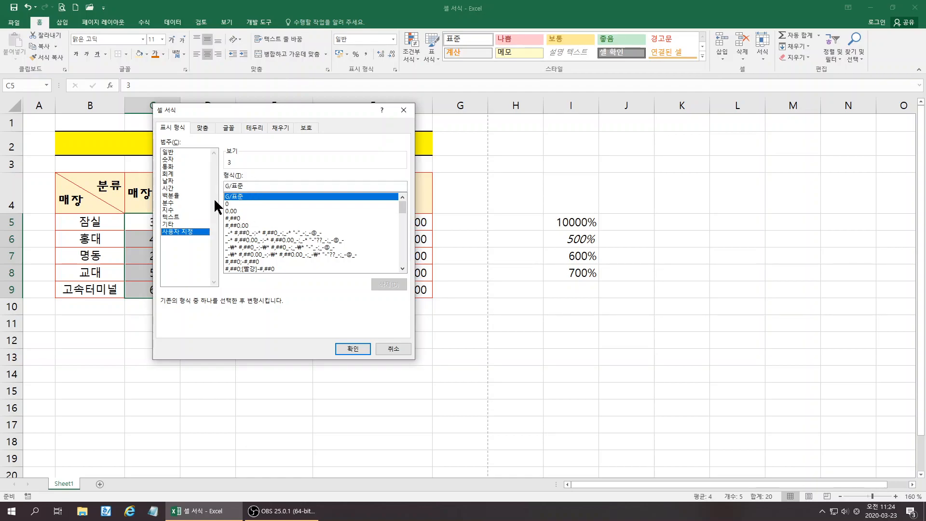
left_click(239, 219)
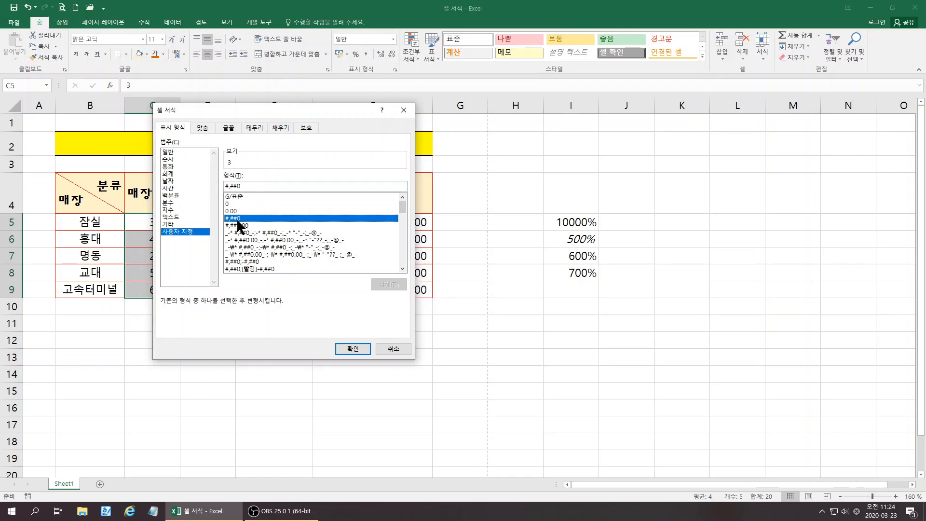
left_click(245, 185)
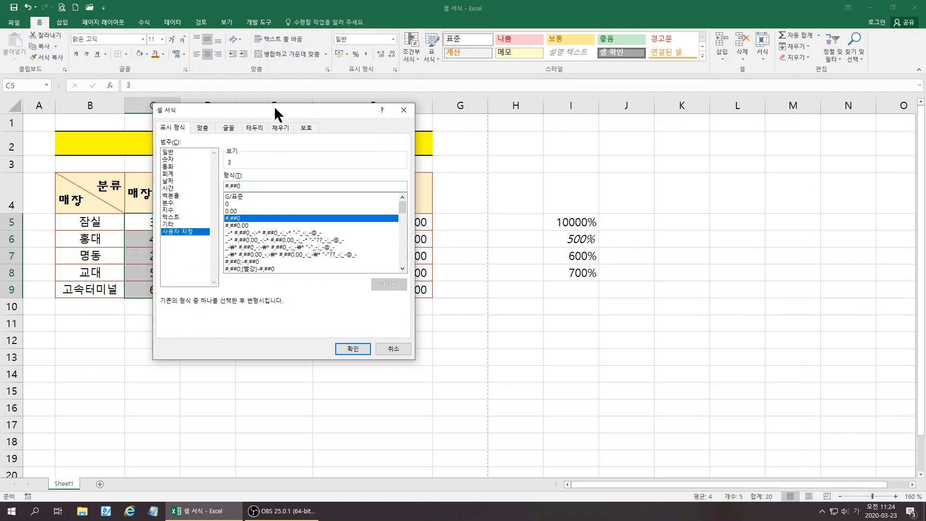
left_click_drag(274, 107, 340, 118)
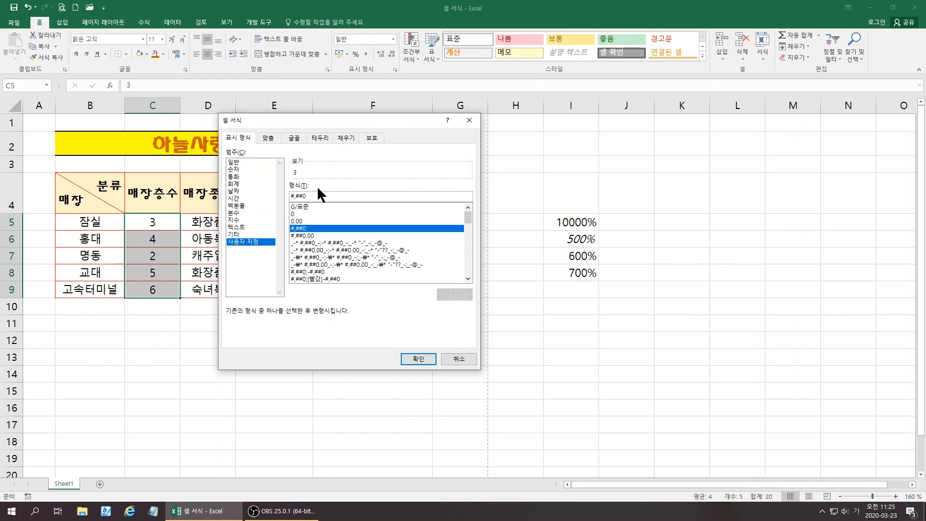
type("츠")
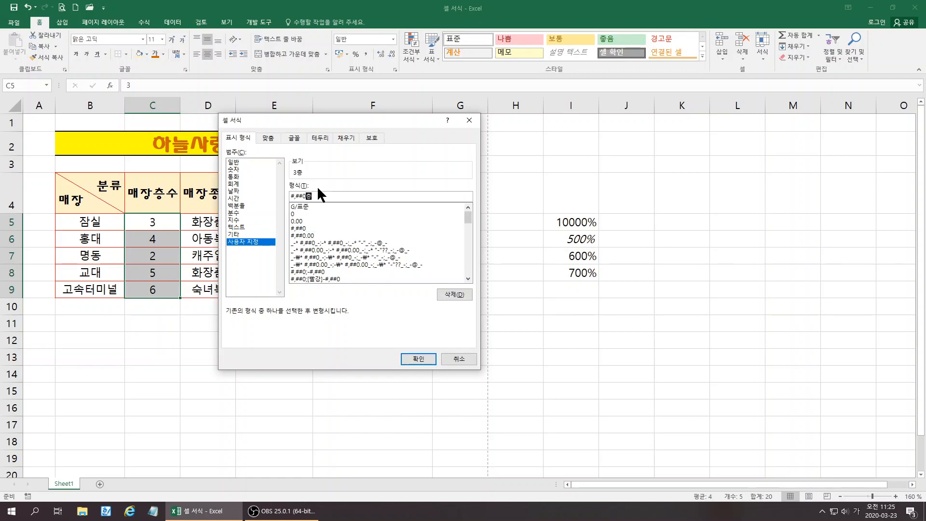
left_click(420, 358)
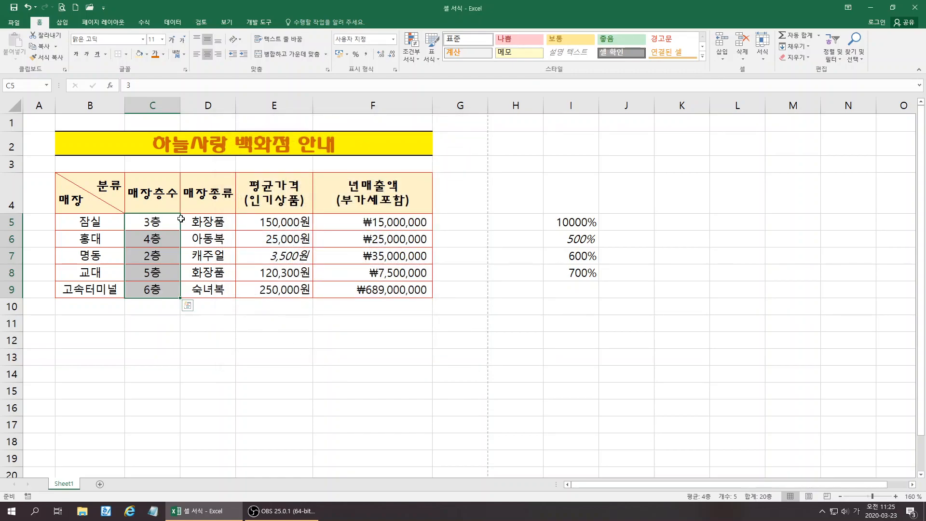
left_click(190, 366)
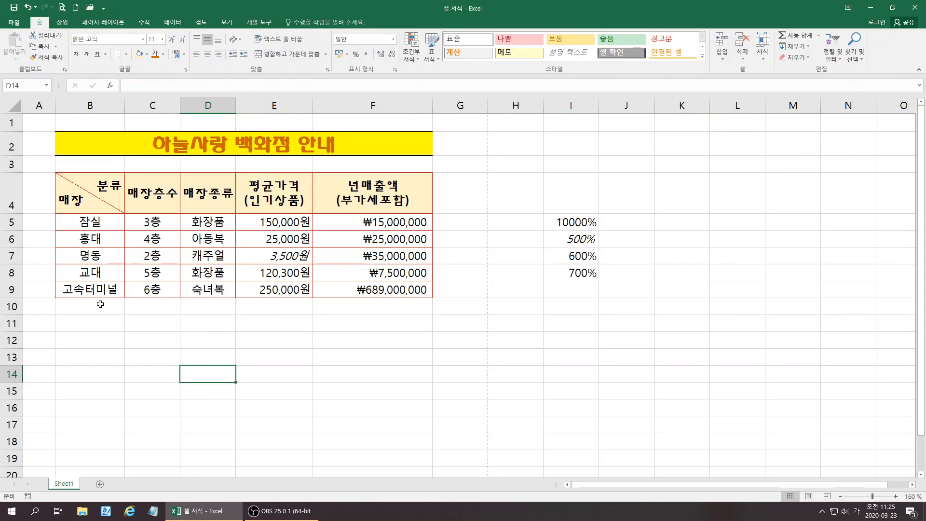
left_click(89, 221)
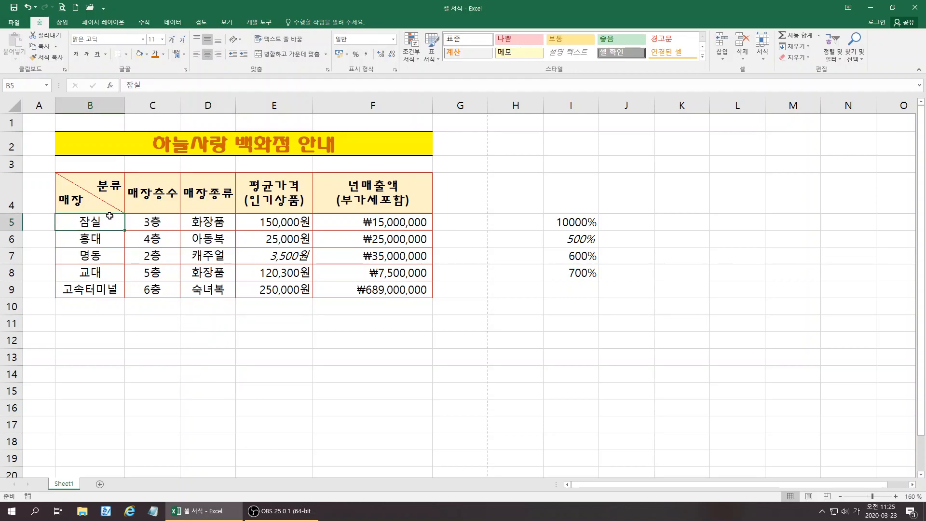
left_click(107, 241)
left_click(107, 255)
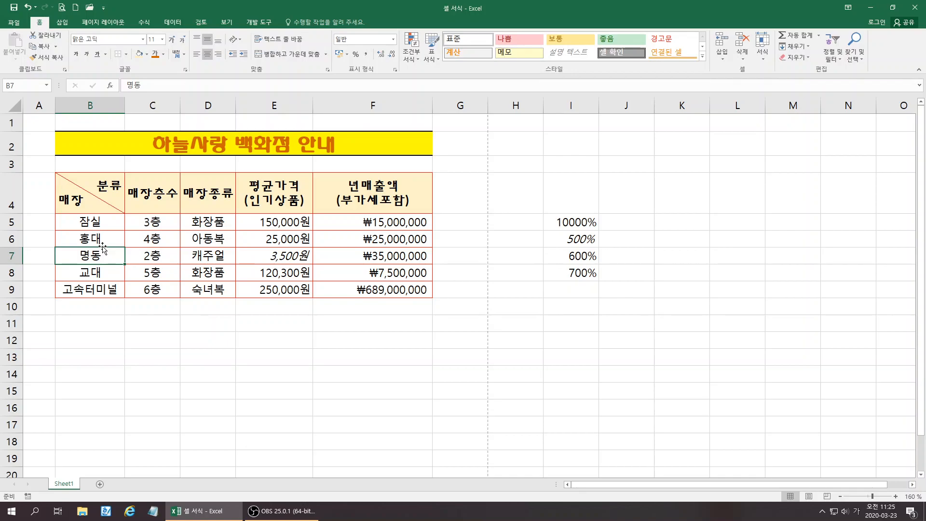
Step: Choose the custom text format @ for the store names in B5:B9
left_click_drag(104, 227, 105, 290)
right_click(104, 289)
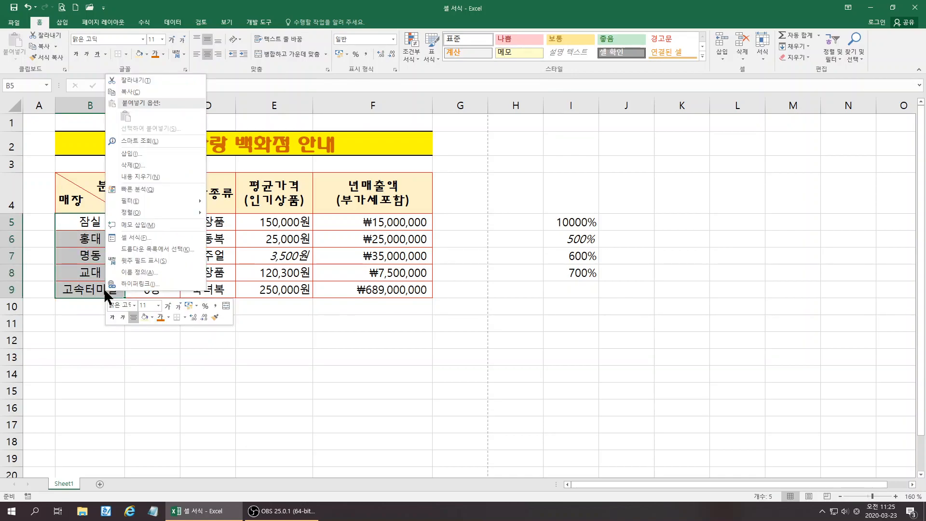
left_click(127, 236)
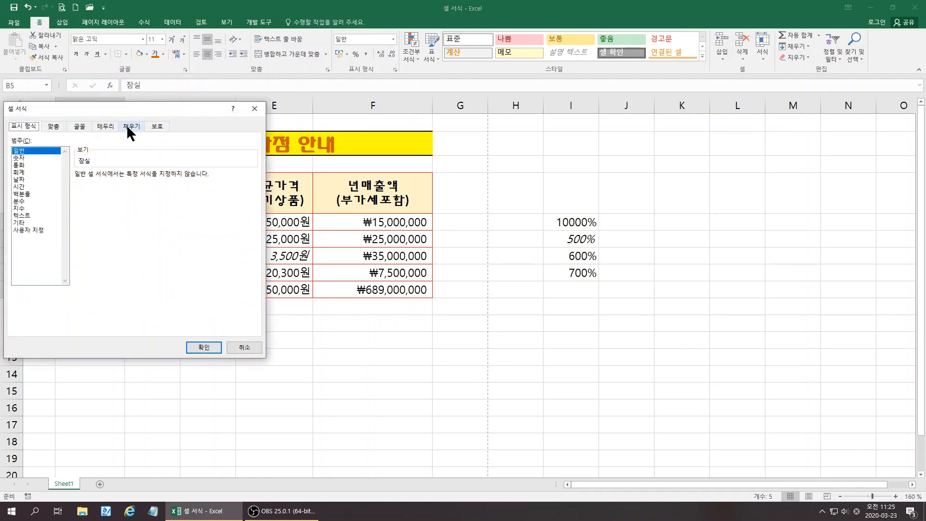
left_click_drag(125, 110, 312, 115)
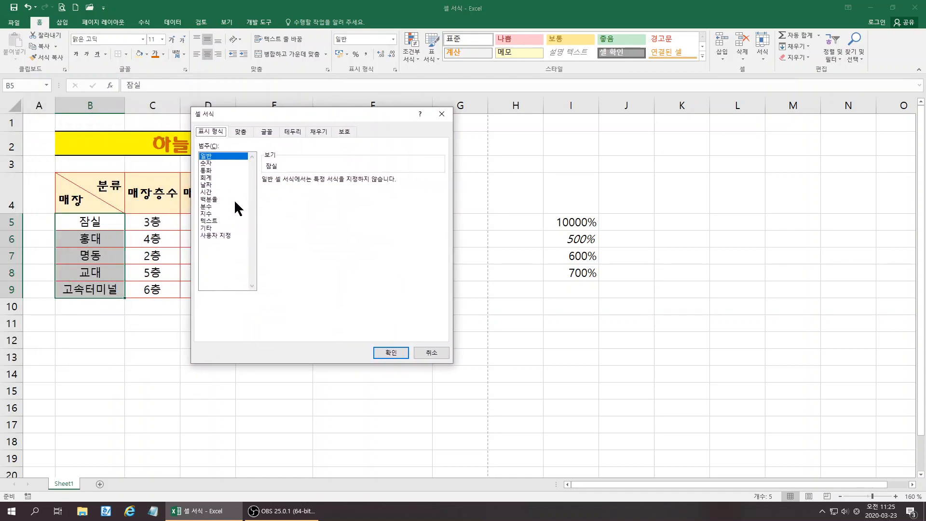
left_click(213, 235)
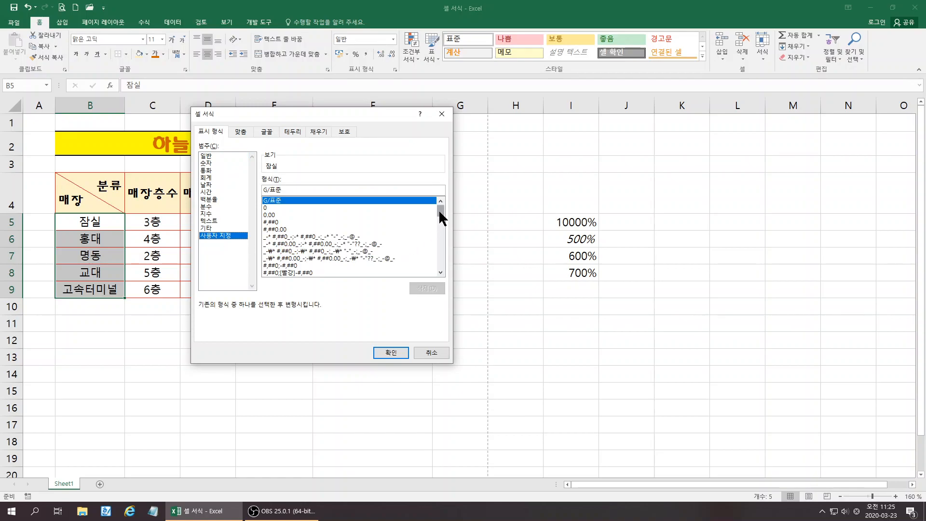
left_click_drag(438, 210, 443, 248)
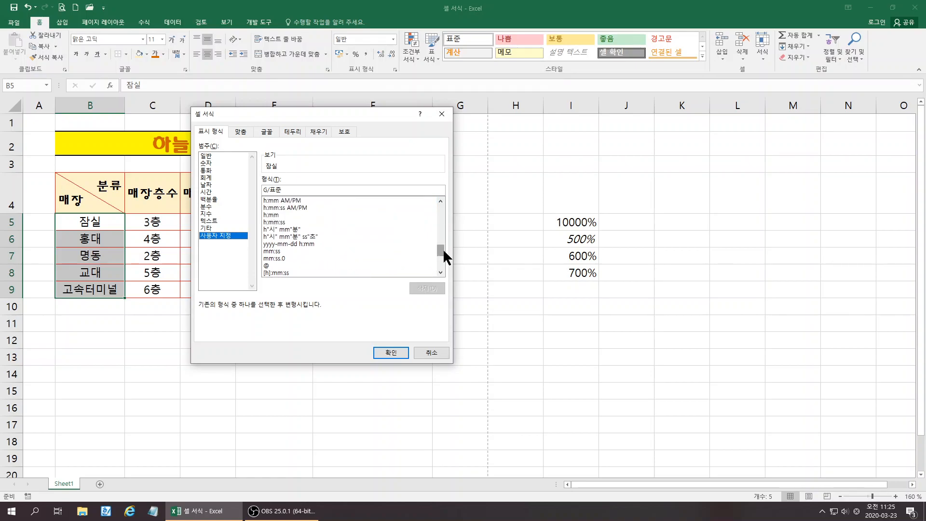
left_click(266, 265)
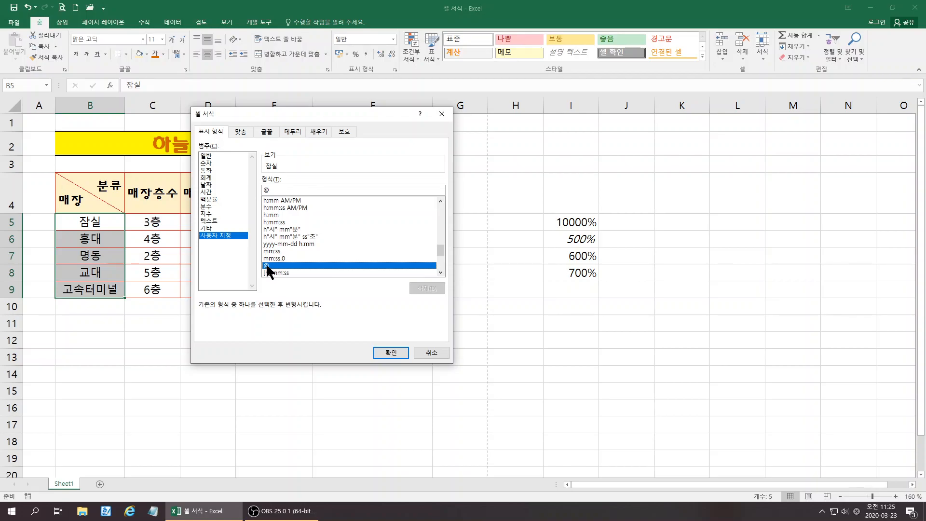
Step: Extend the store names' format to @"점" and apply it, and widen column B slightly to fit the longest name
left_click(273, 190)
type("ㅈ")
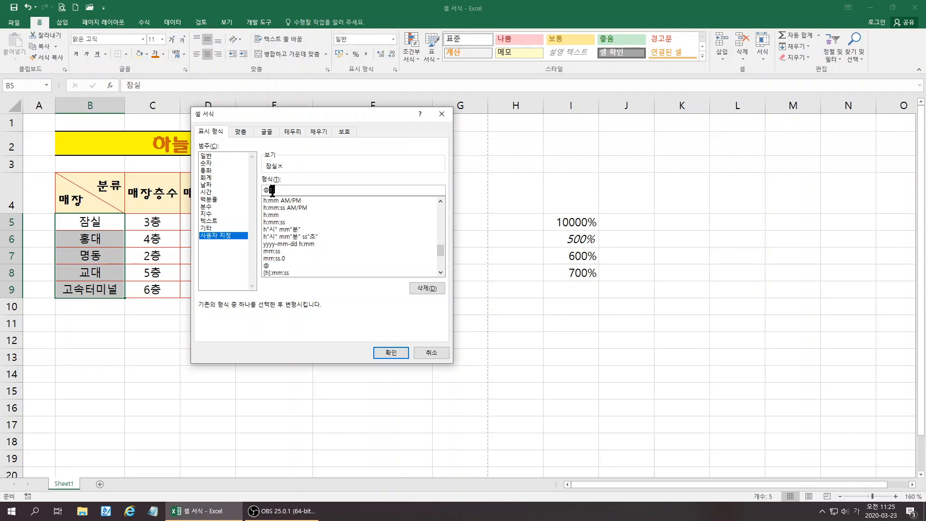
key("BackSpace")
key("BackSpace")
key("BackSpace")
type("\"ㅈㅓㅁ\"")
left_click(392, 353)
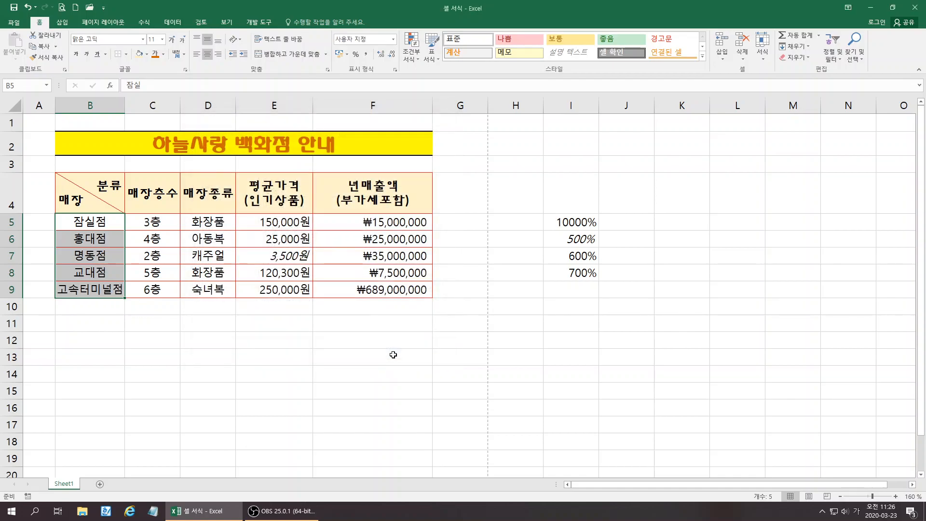
left_click_drag(125, 105, 135, 107)
left_click(184, 386)
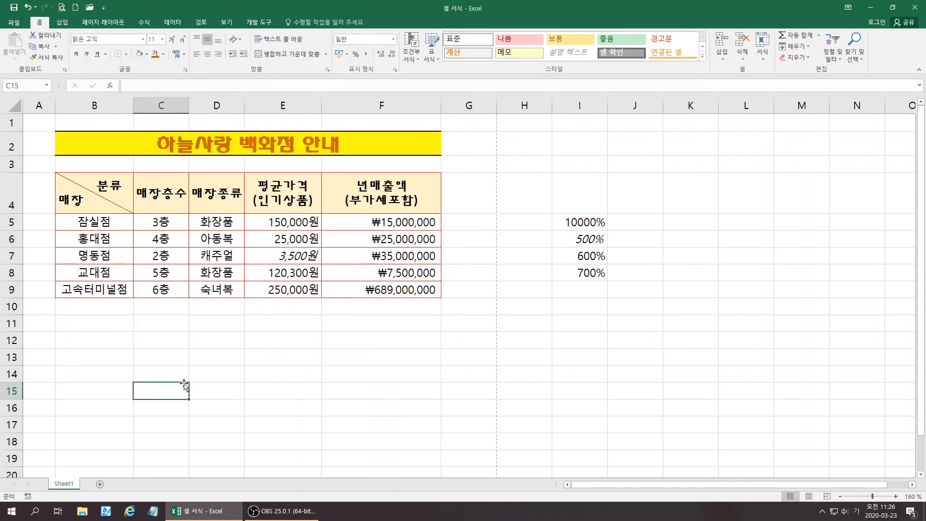